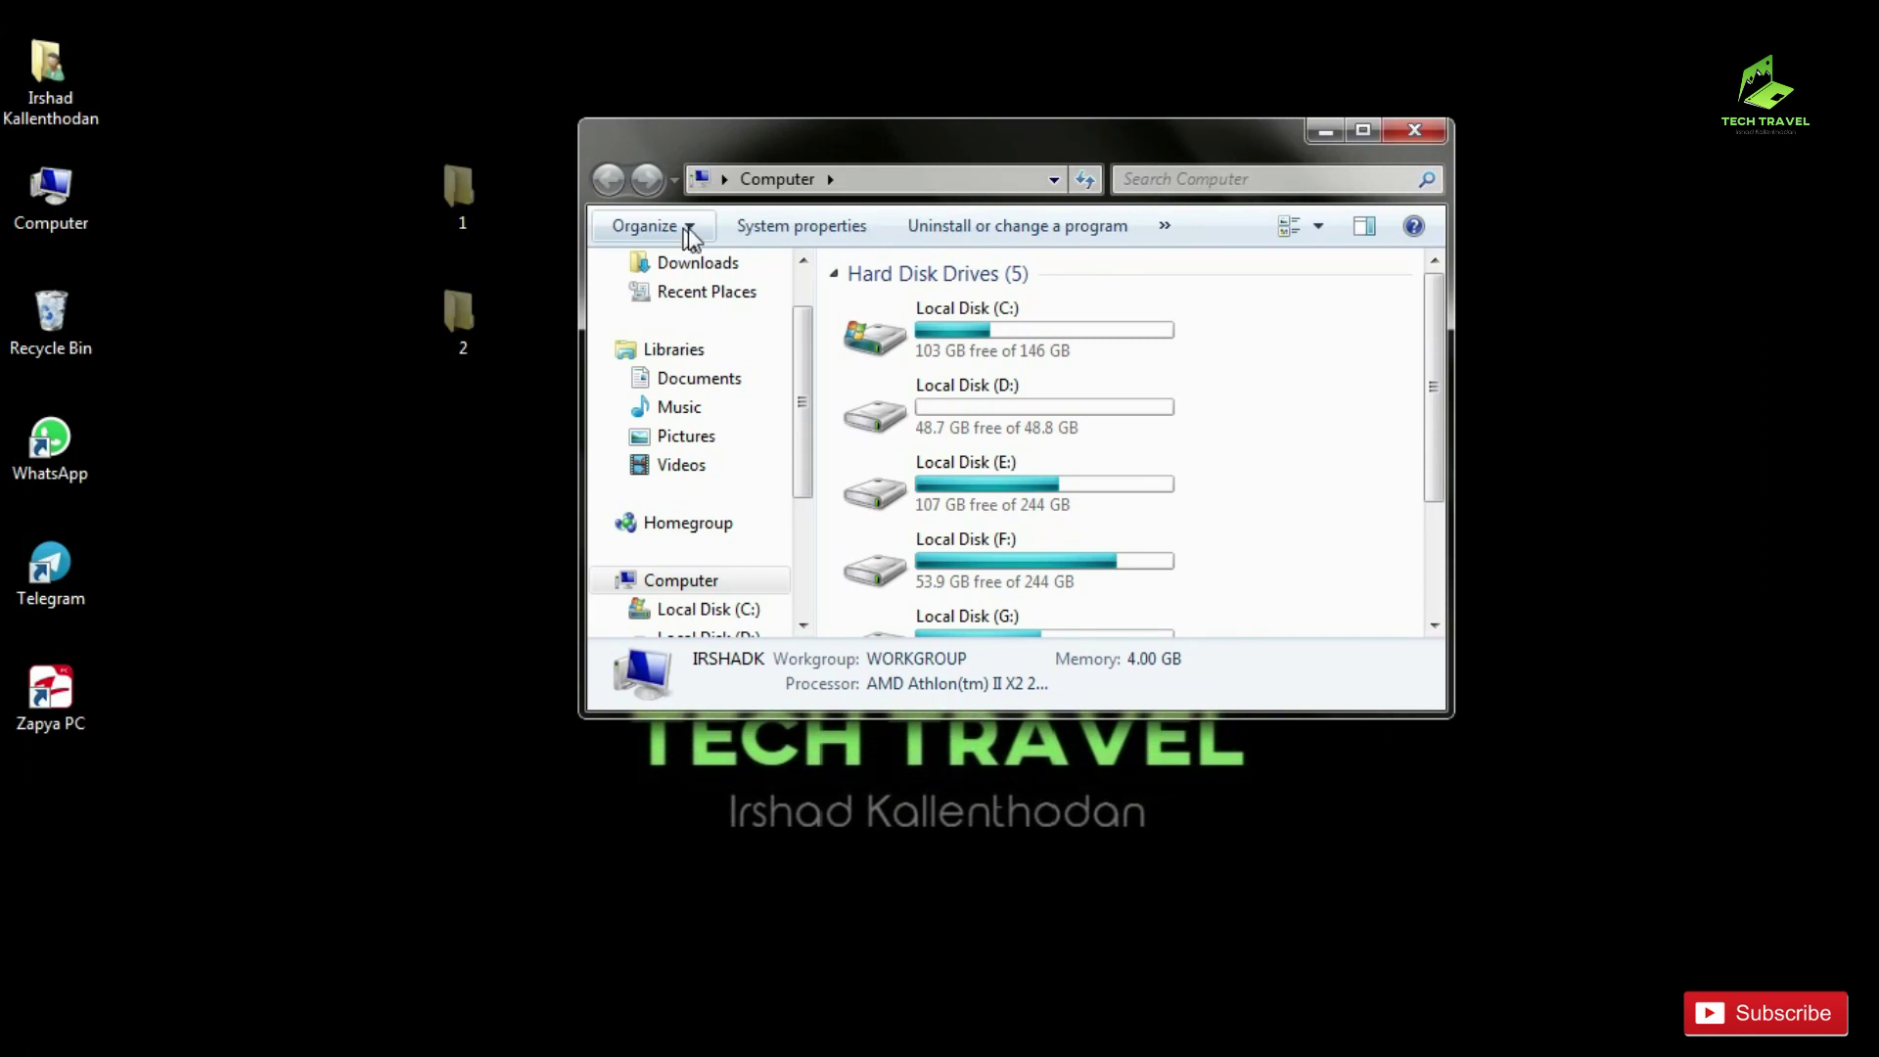
- Set the folder options to "Don't show hidden files, folders, or drives" and close the Computer window
{"action": "left_click", "coordinate": [686, 228]}
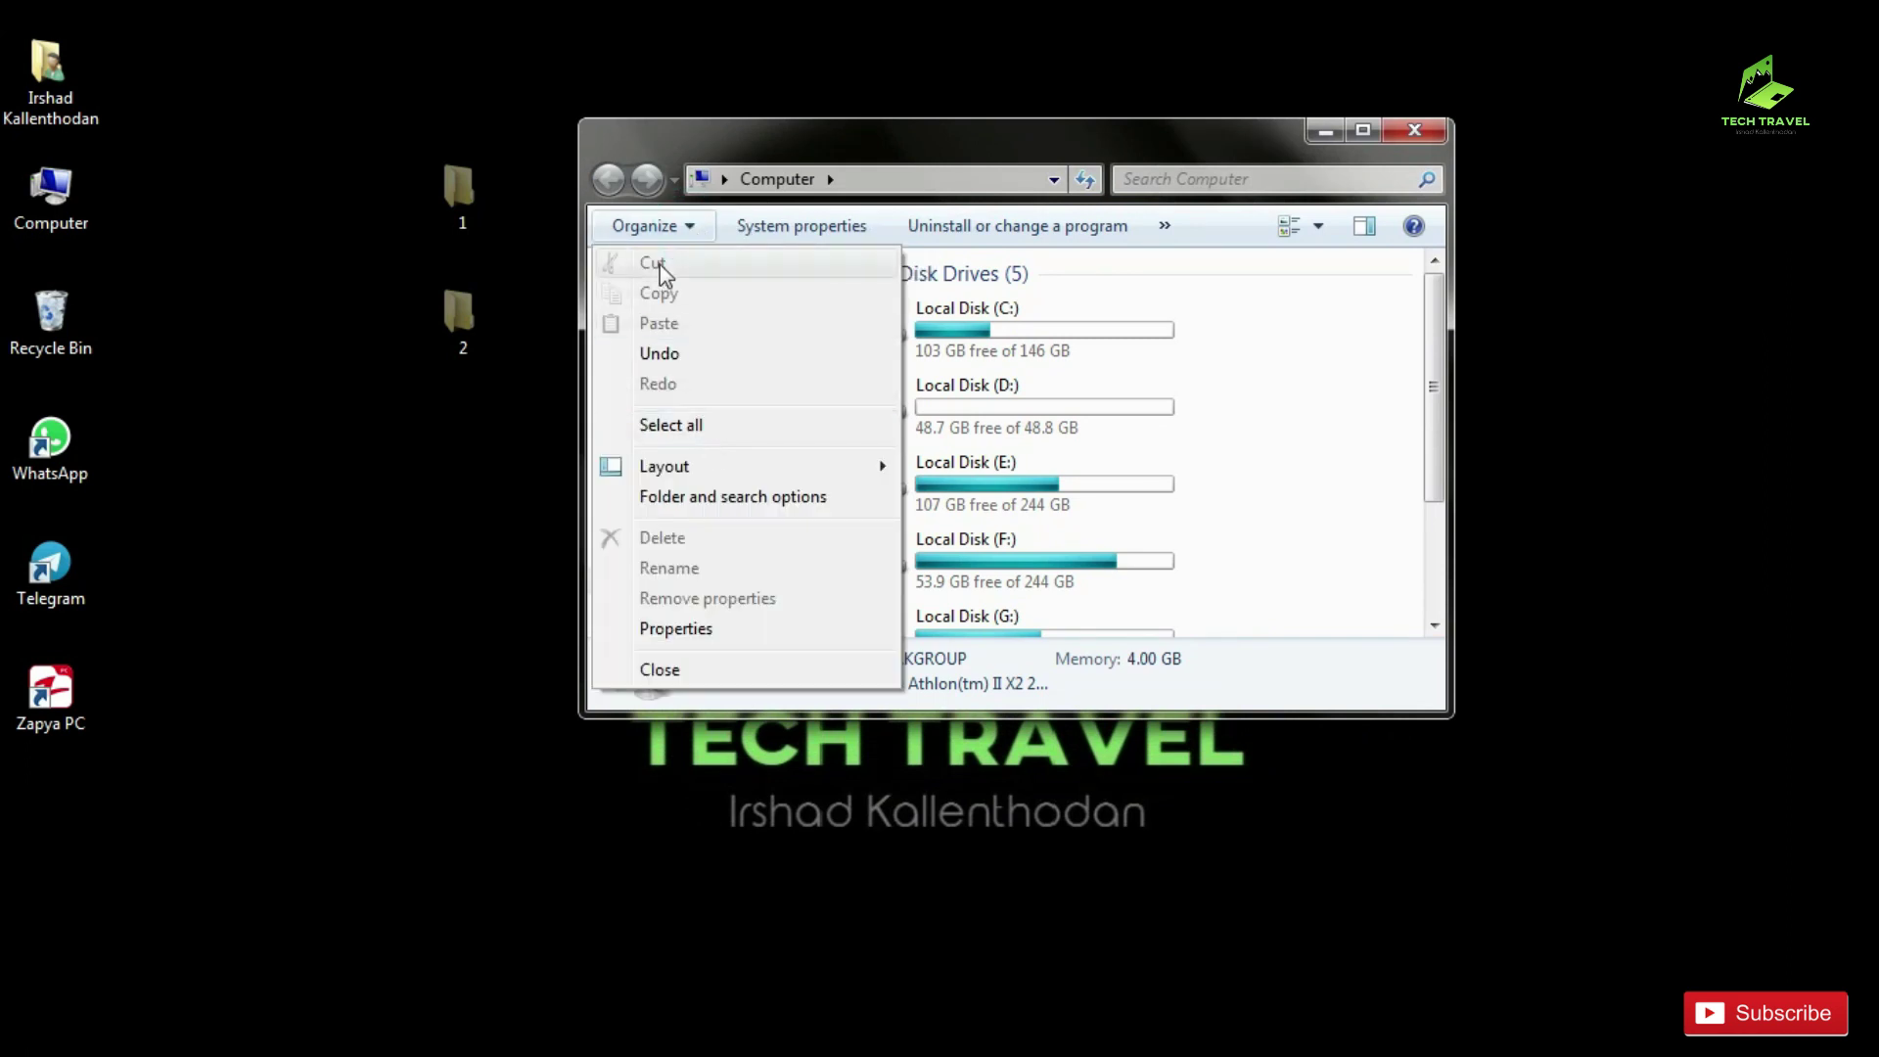
{"action": "left_click", "coordinate": [718, 515]}
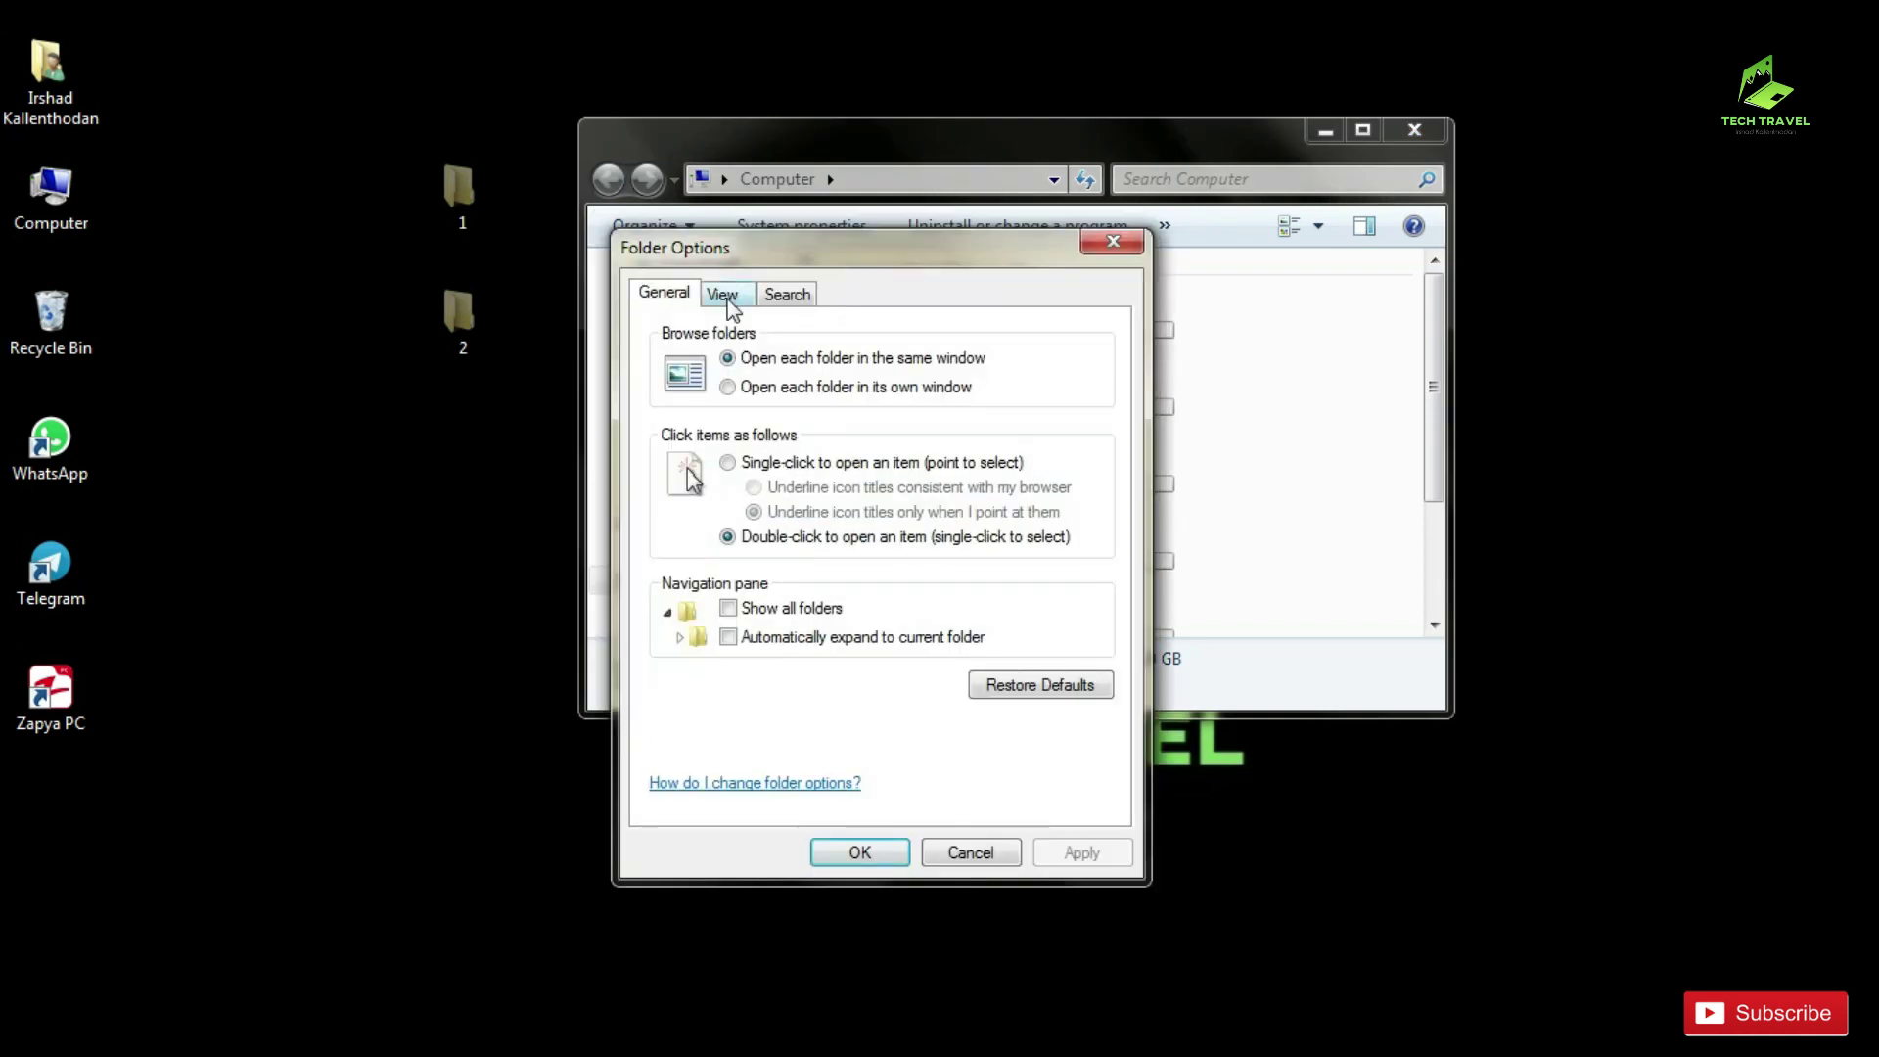
{"action": "left_click", "coordinate": [725, 296]}
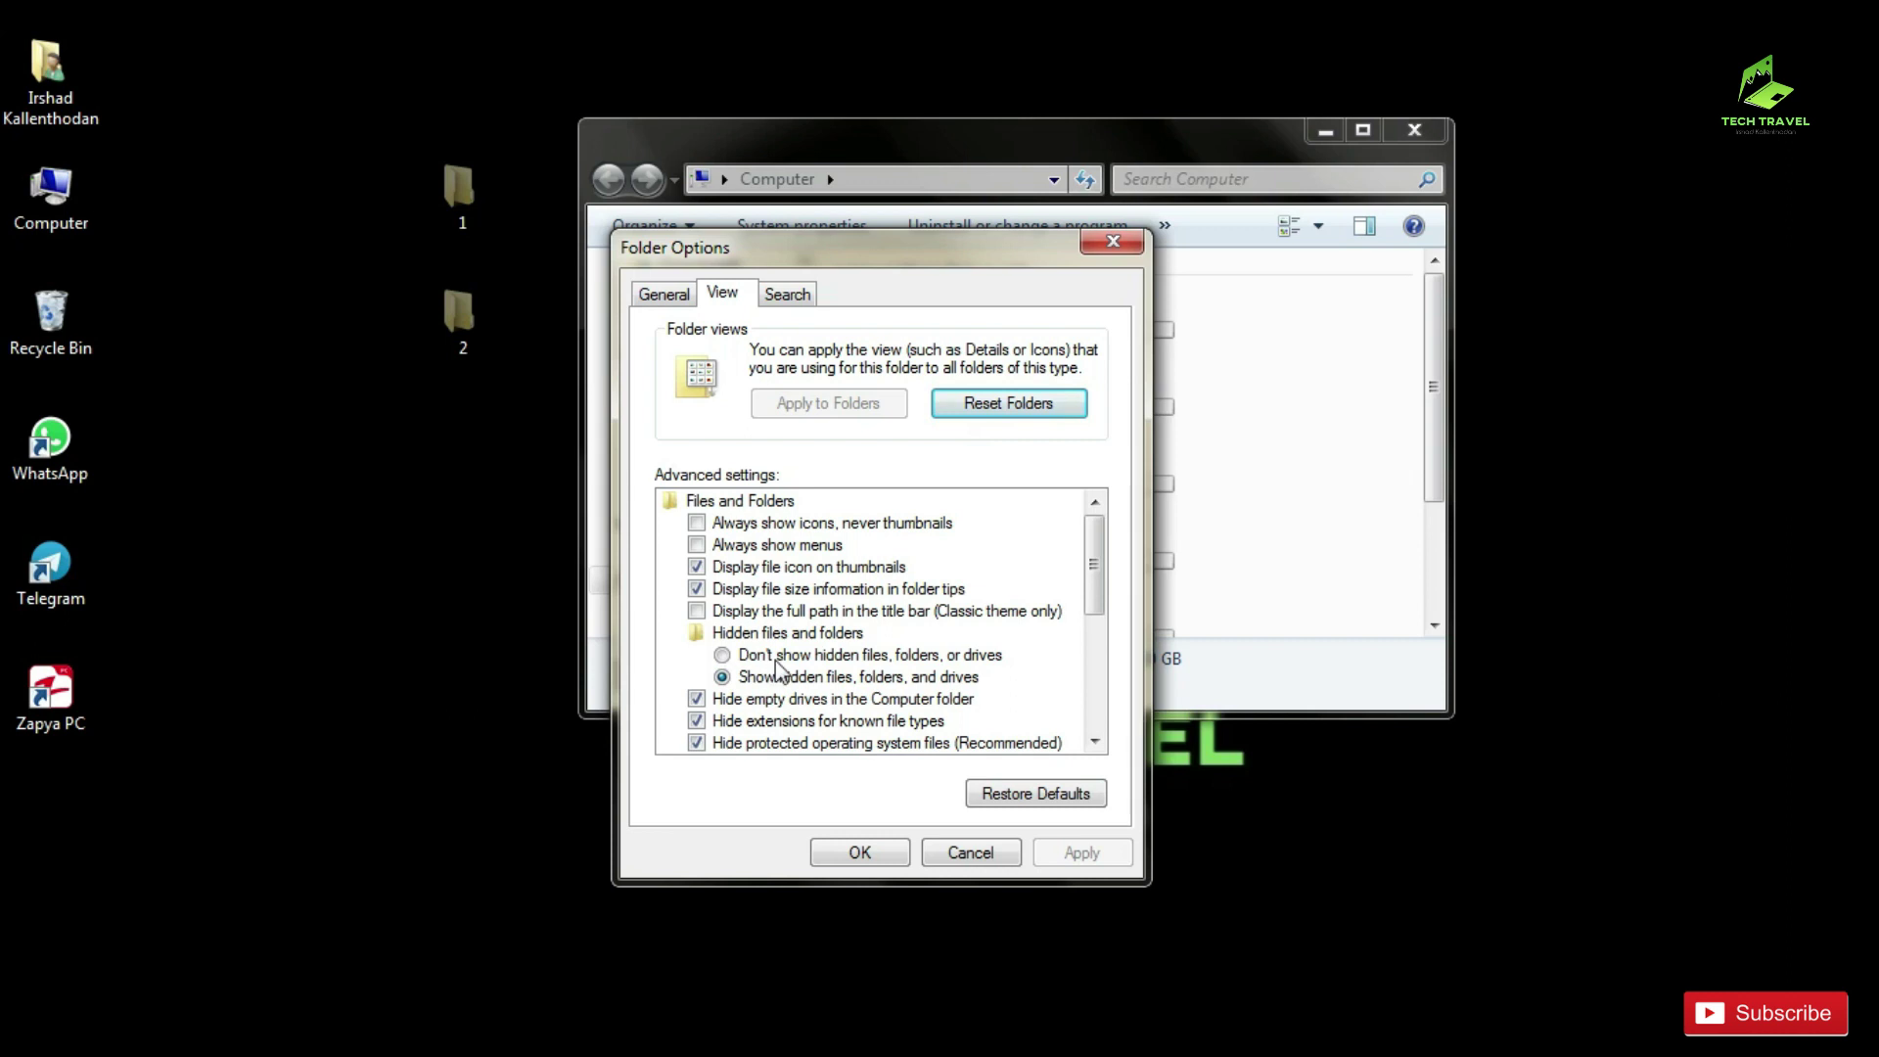
{"action": "left_click", "coordinate": [723, 654]}
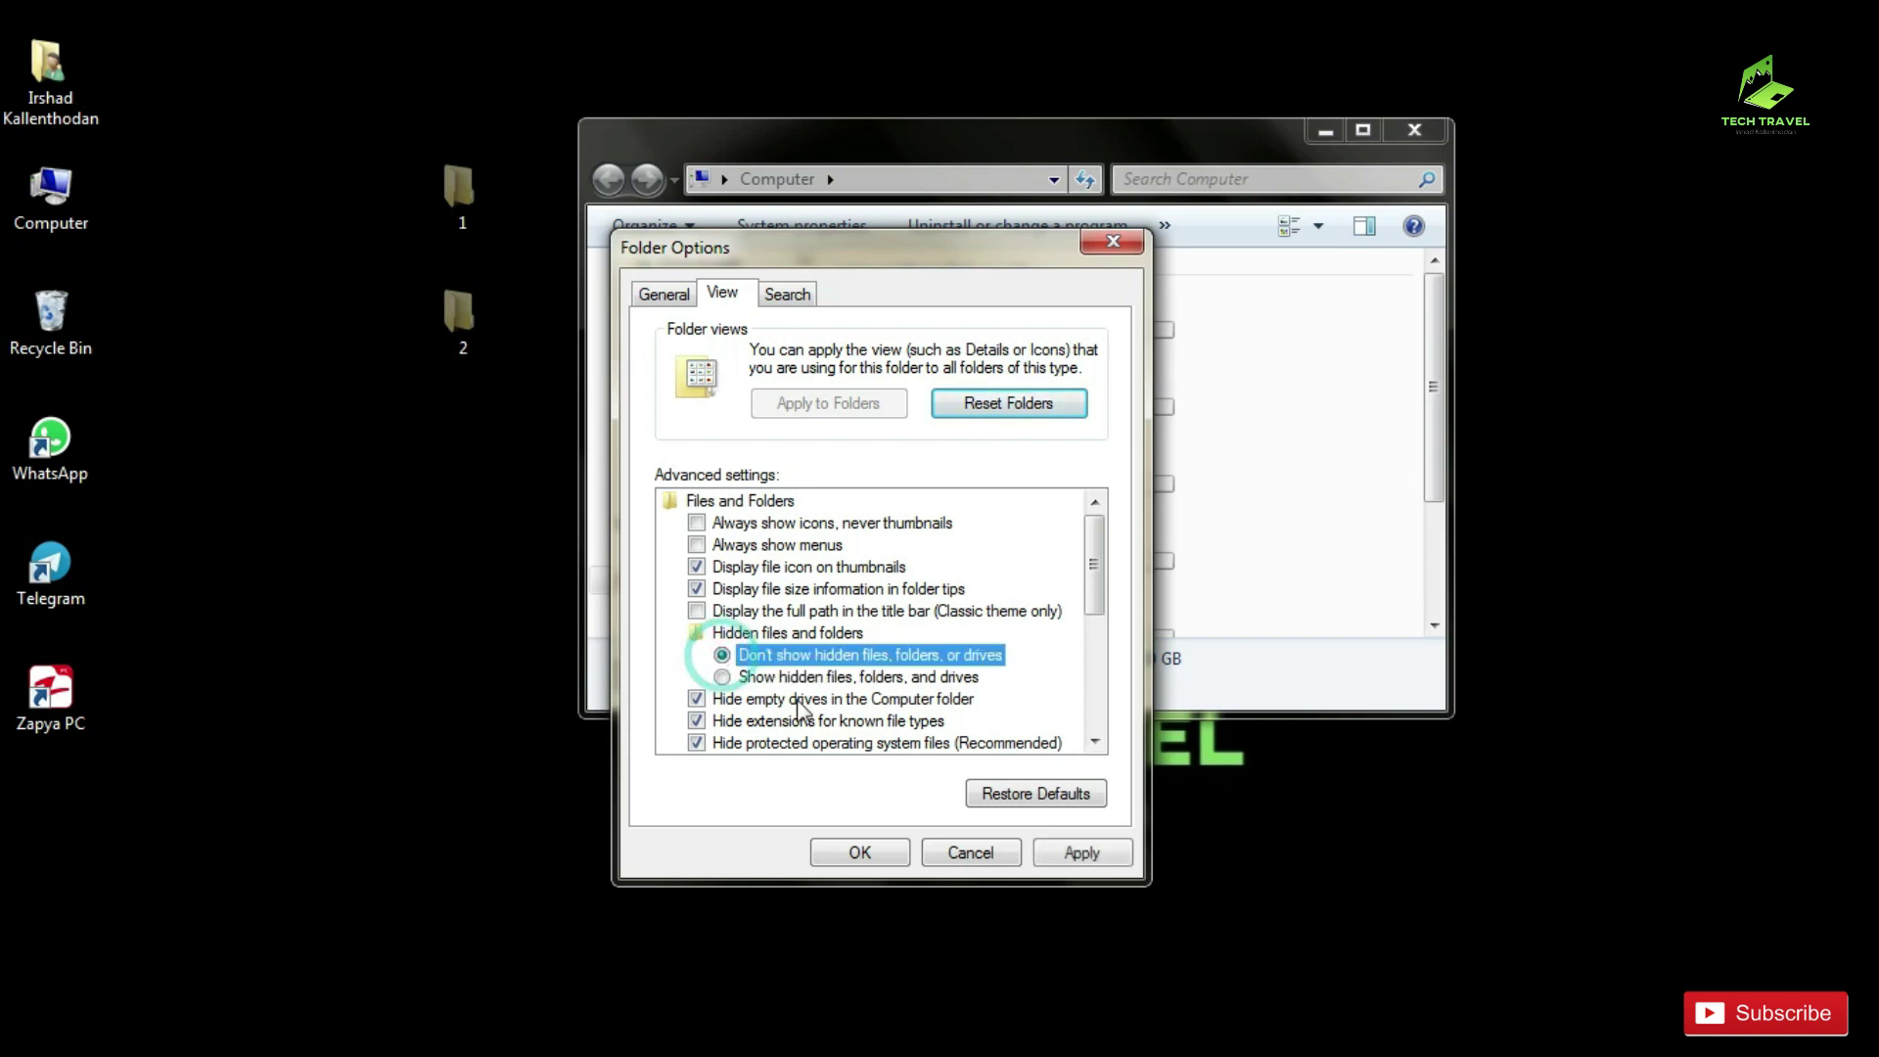
{"action": "left_click", "coordinate": [860, 852]}
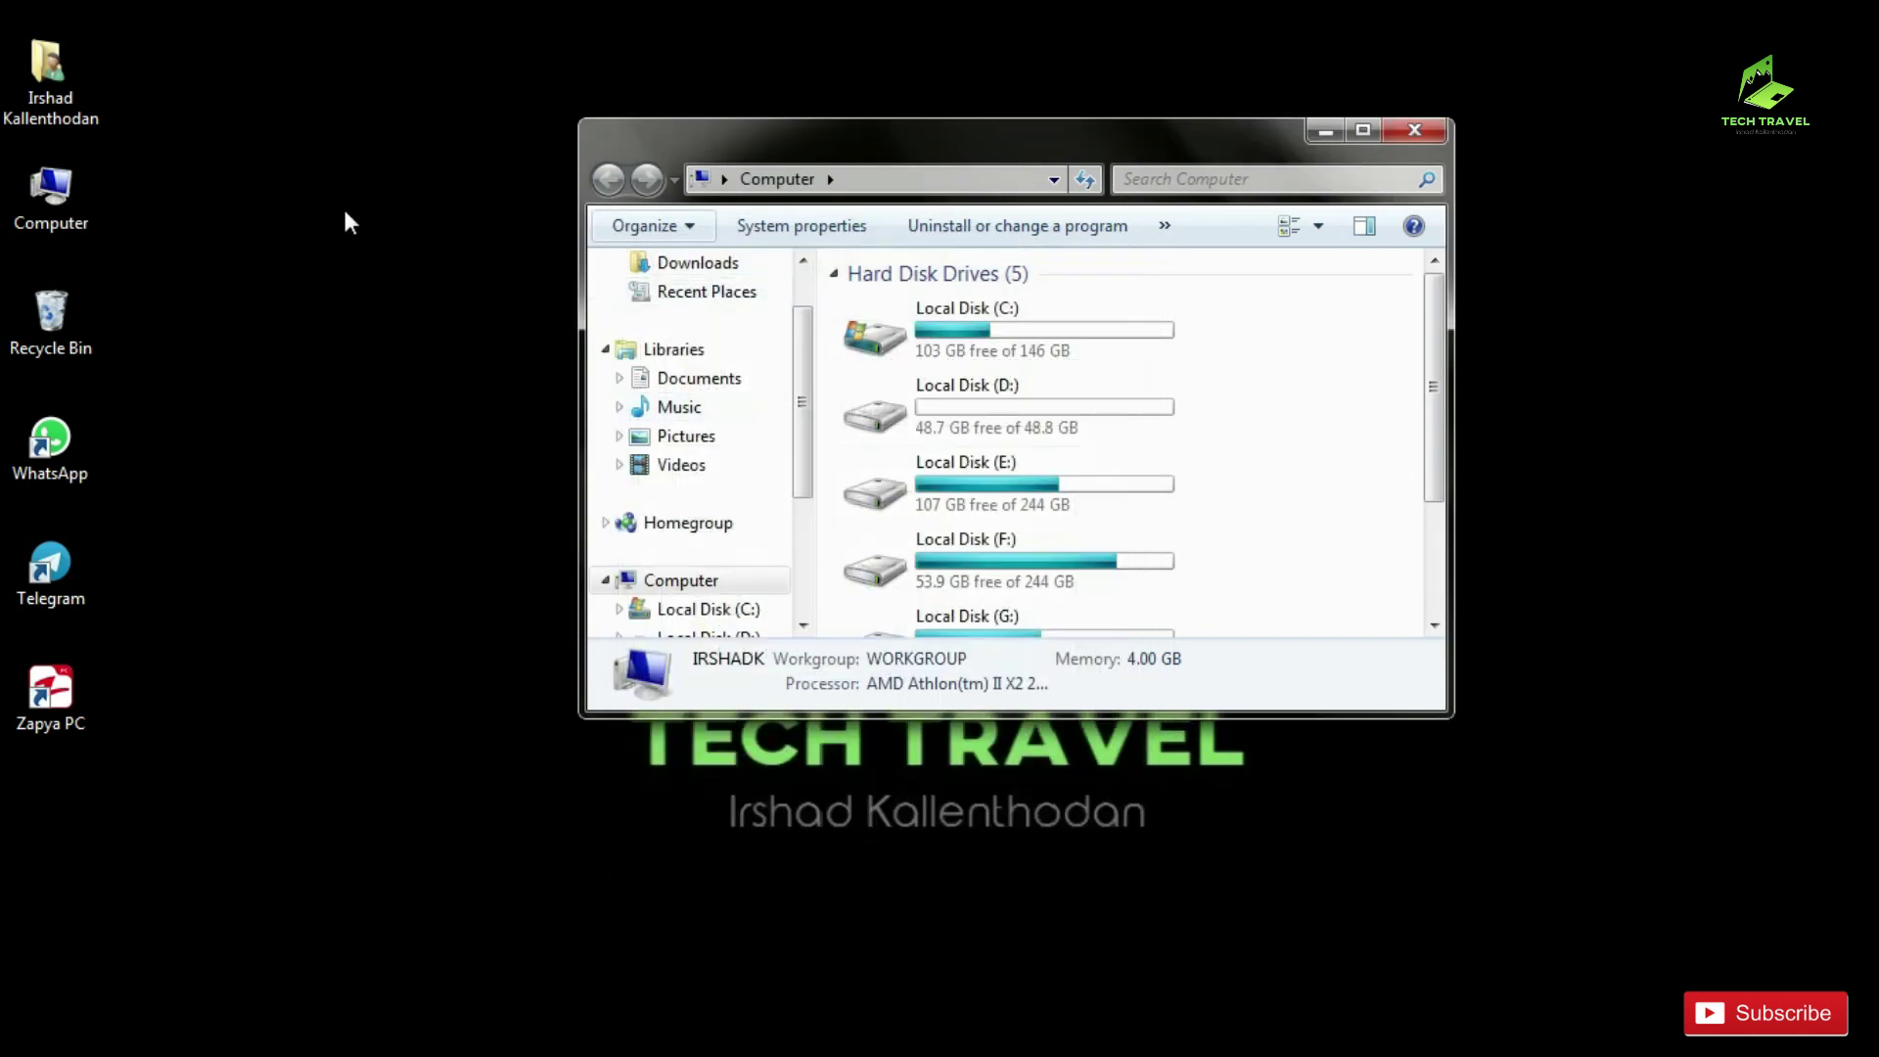
{"action": "left_click", "coordinate": [1397, 131]}
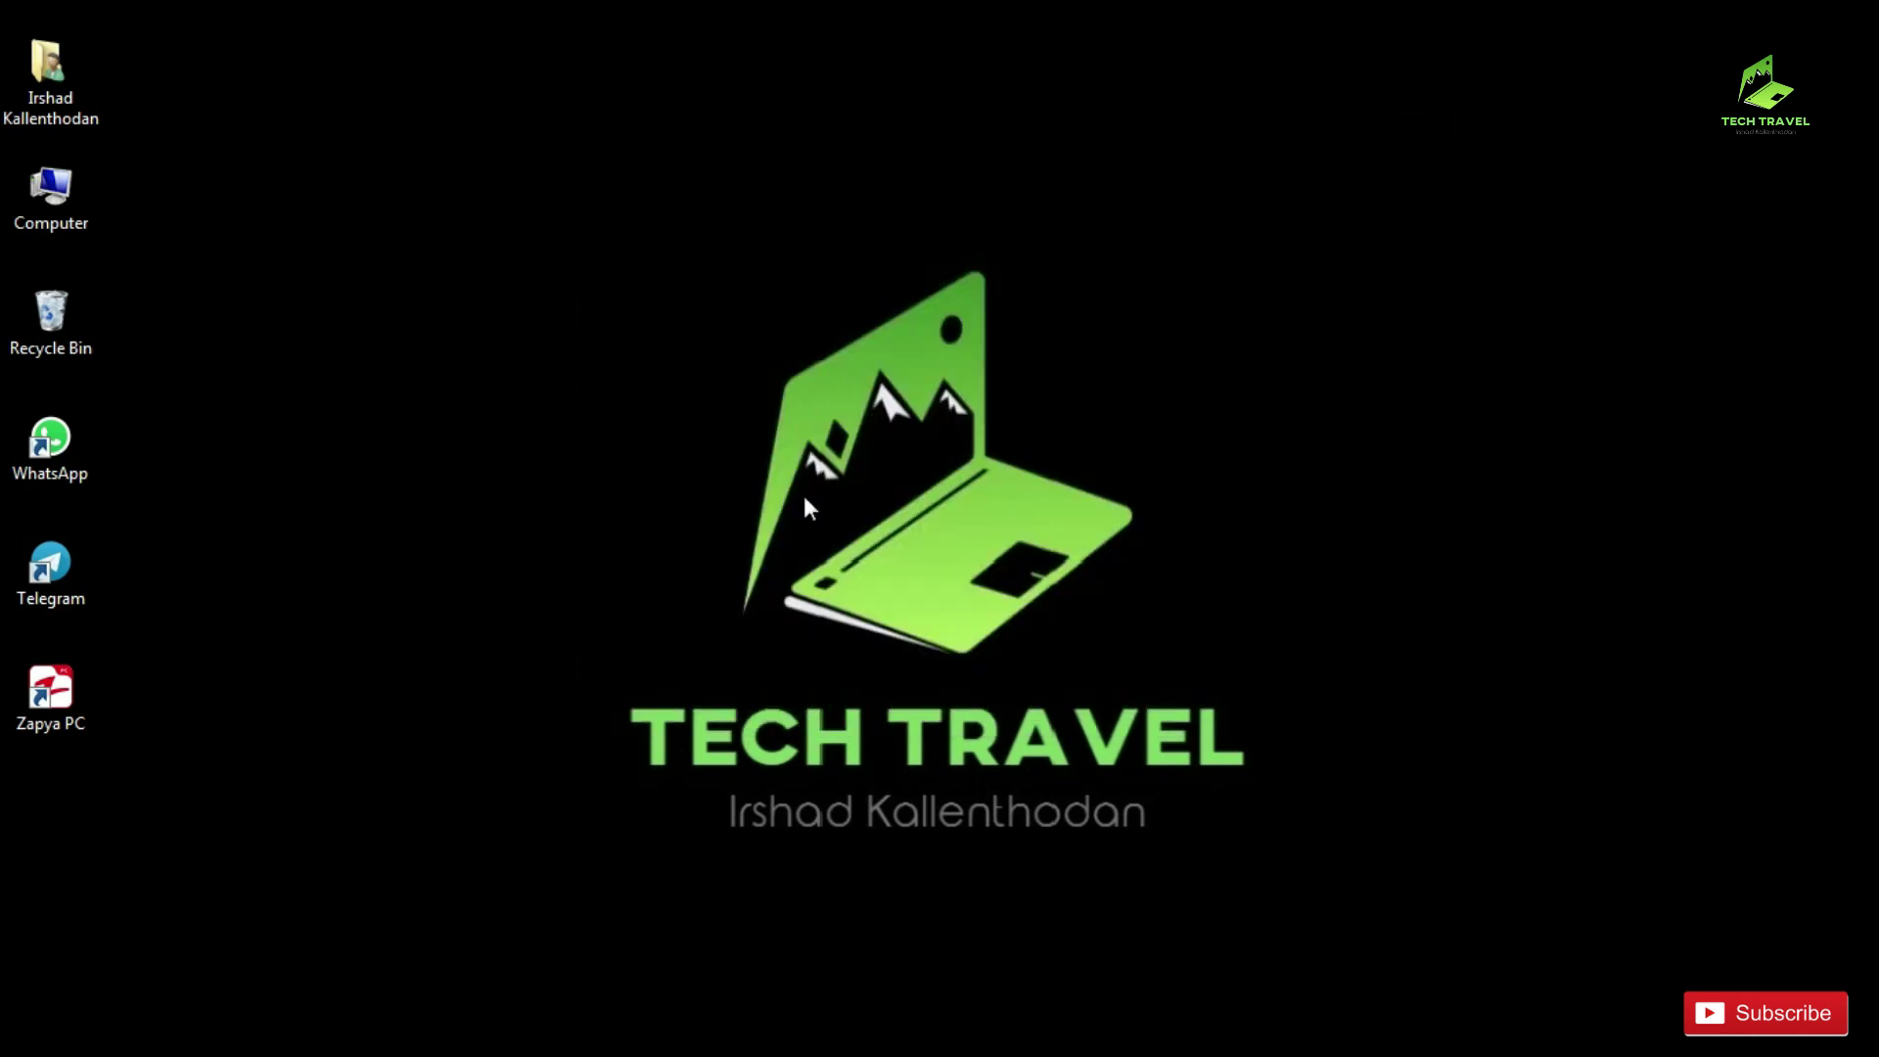
- Refresh the desktop twice
{"action": "right_click", "coordinate": [943, 189]}
{"action": "left_click", "coordinate": [1053, 267]}
{"action": "right_click", "coordinate": [1064, 270]}
{"action": "left_click", "coordinate": [1163, 350]}
- Open the Computer window, enlarge it slightly and move it clear of the desktop icons
{"action": "double_click", "coordinate": [61, 187]}
{"action": "left_click_drag", "start_coordinate": [928, 159], "coordinate": [1186, 163]}
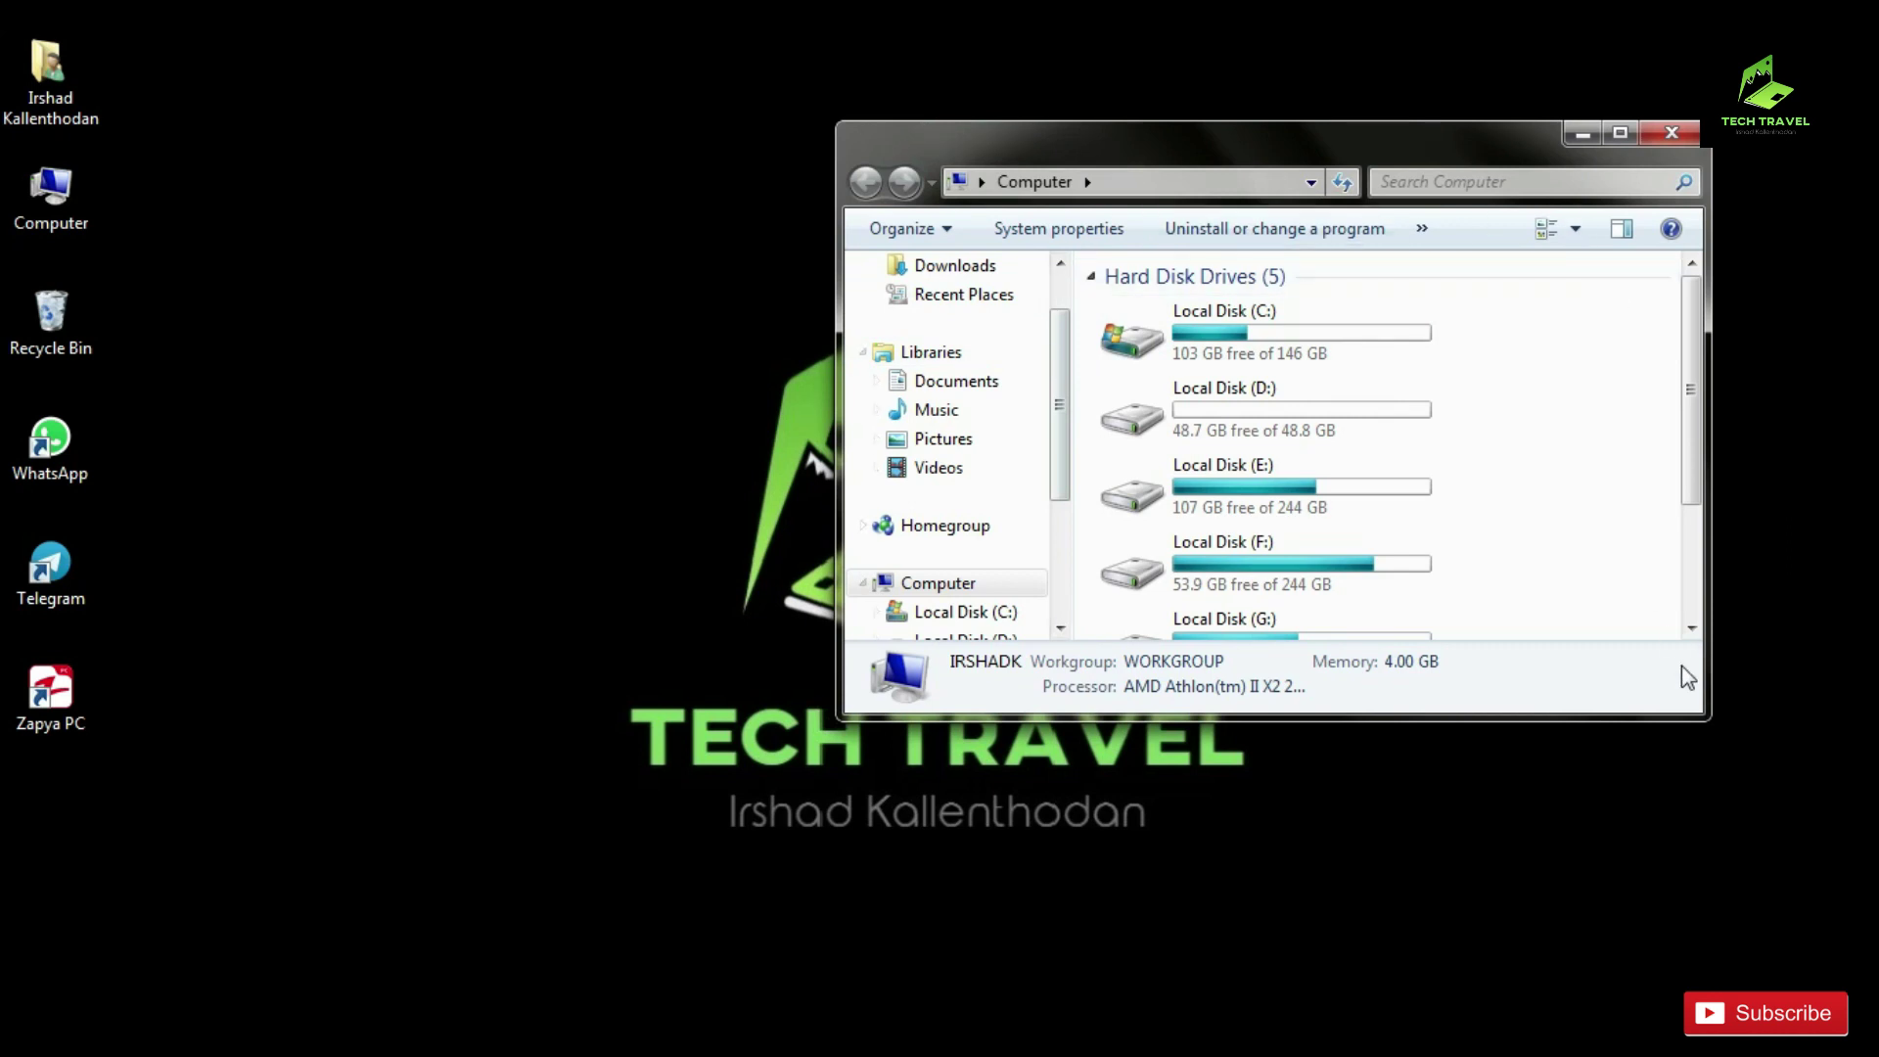
{"action": "left_click_drag", "start_coordinate": [1707, 722], "coordinate": [1762, 791]}
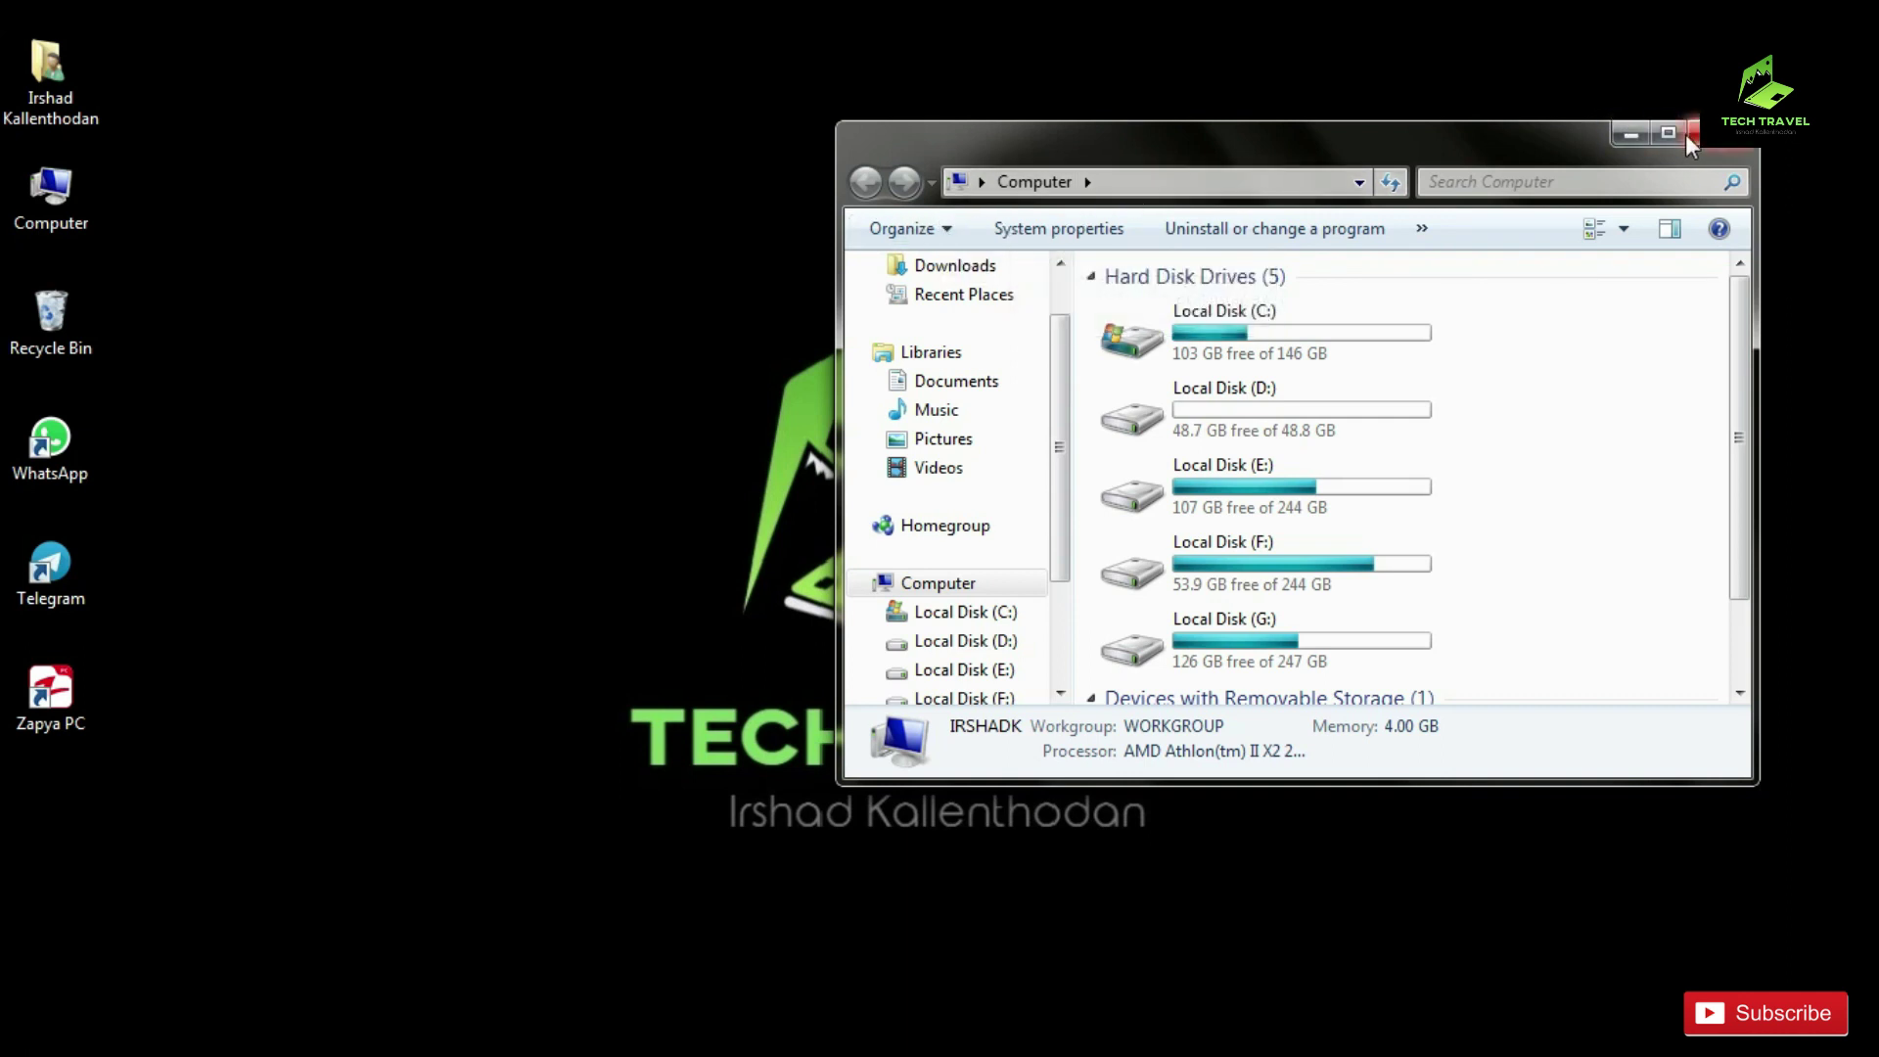
{"action": "left_click_drag", "start_coordinate": [1447, 153], "coordinate": [1370, 143]}
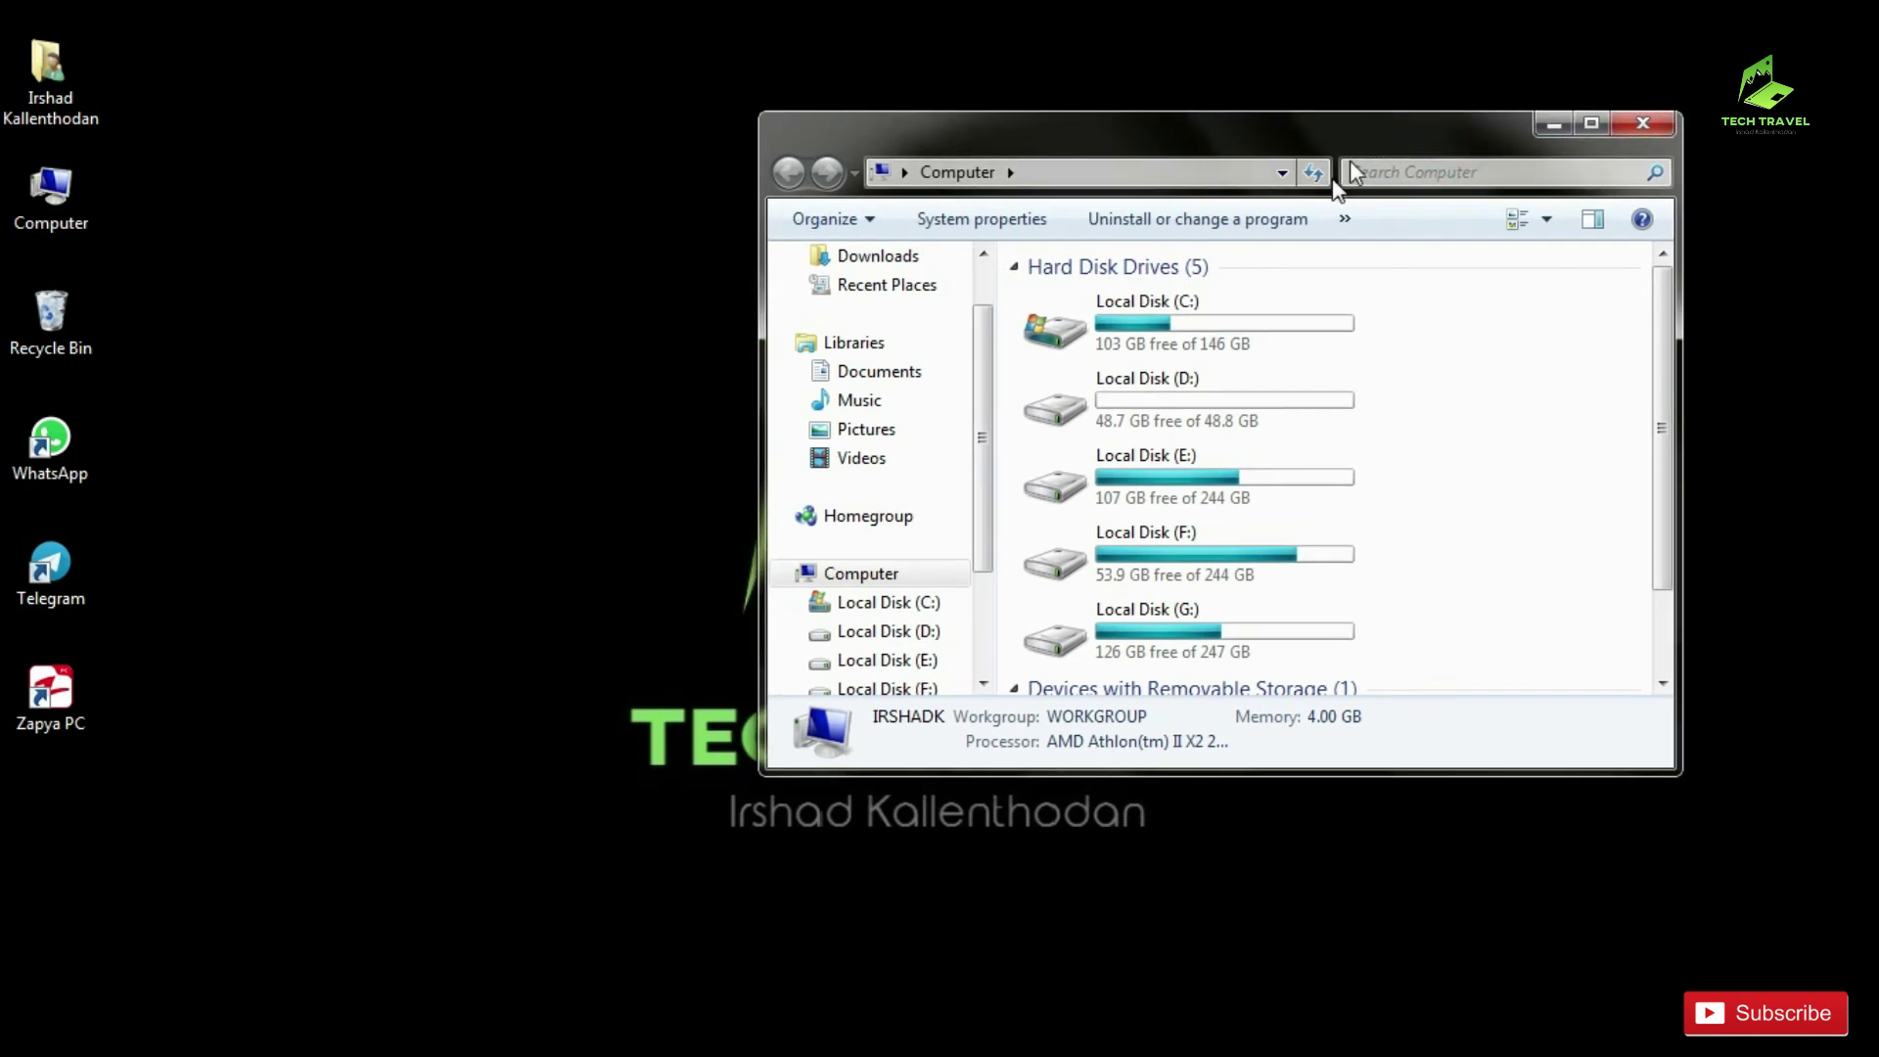
- Set the folder options to "Show hidden files, folders, and drives" and apply the change
{"action": "left_click", "coordinate": [827, 220]}
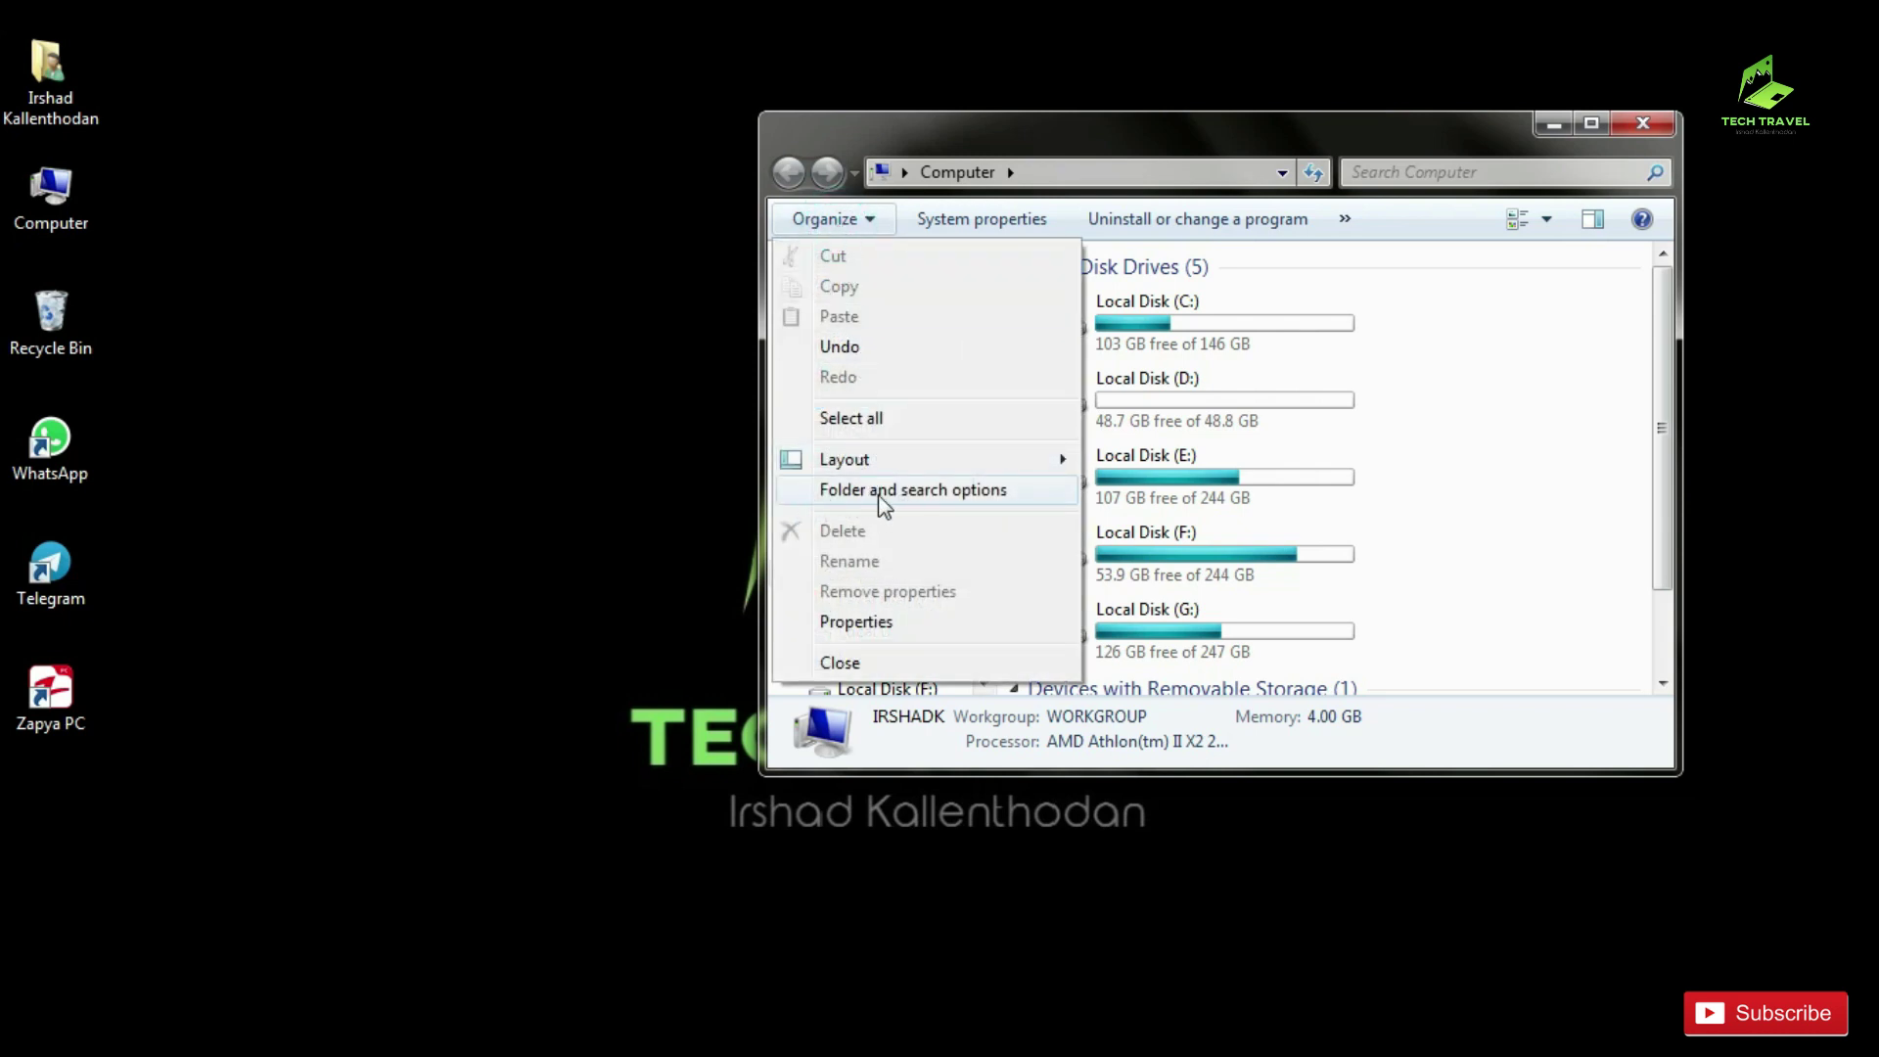
{"action": "left_click", "coordinate": [912, 496]}
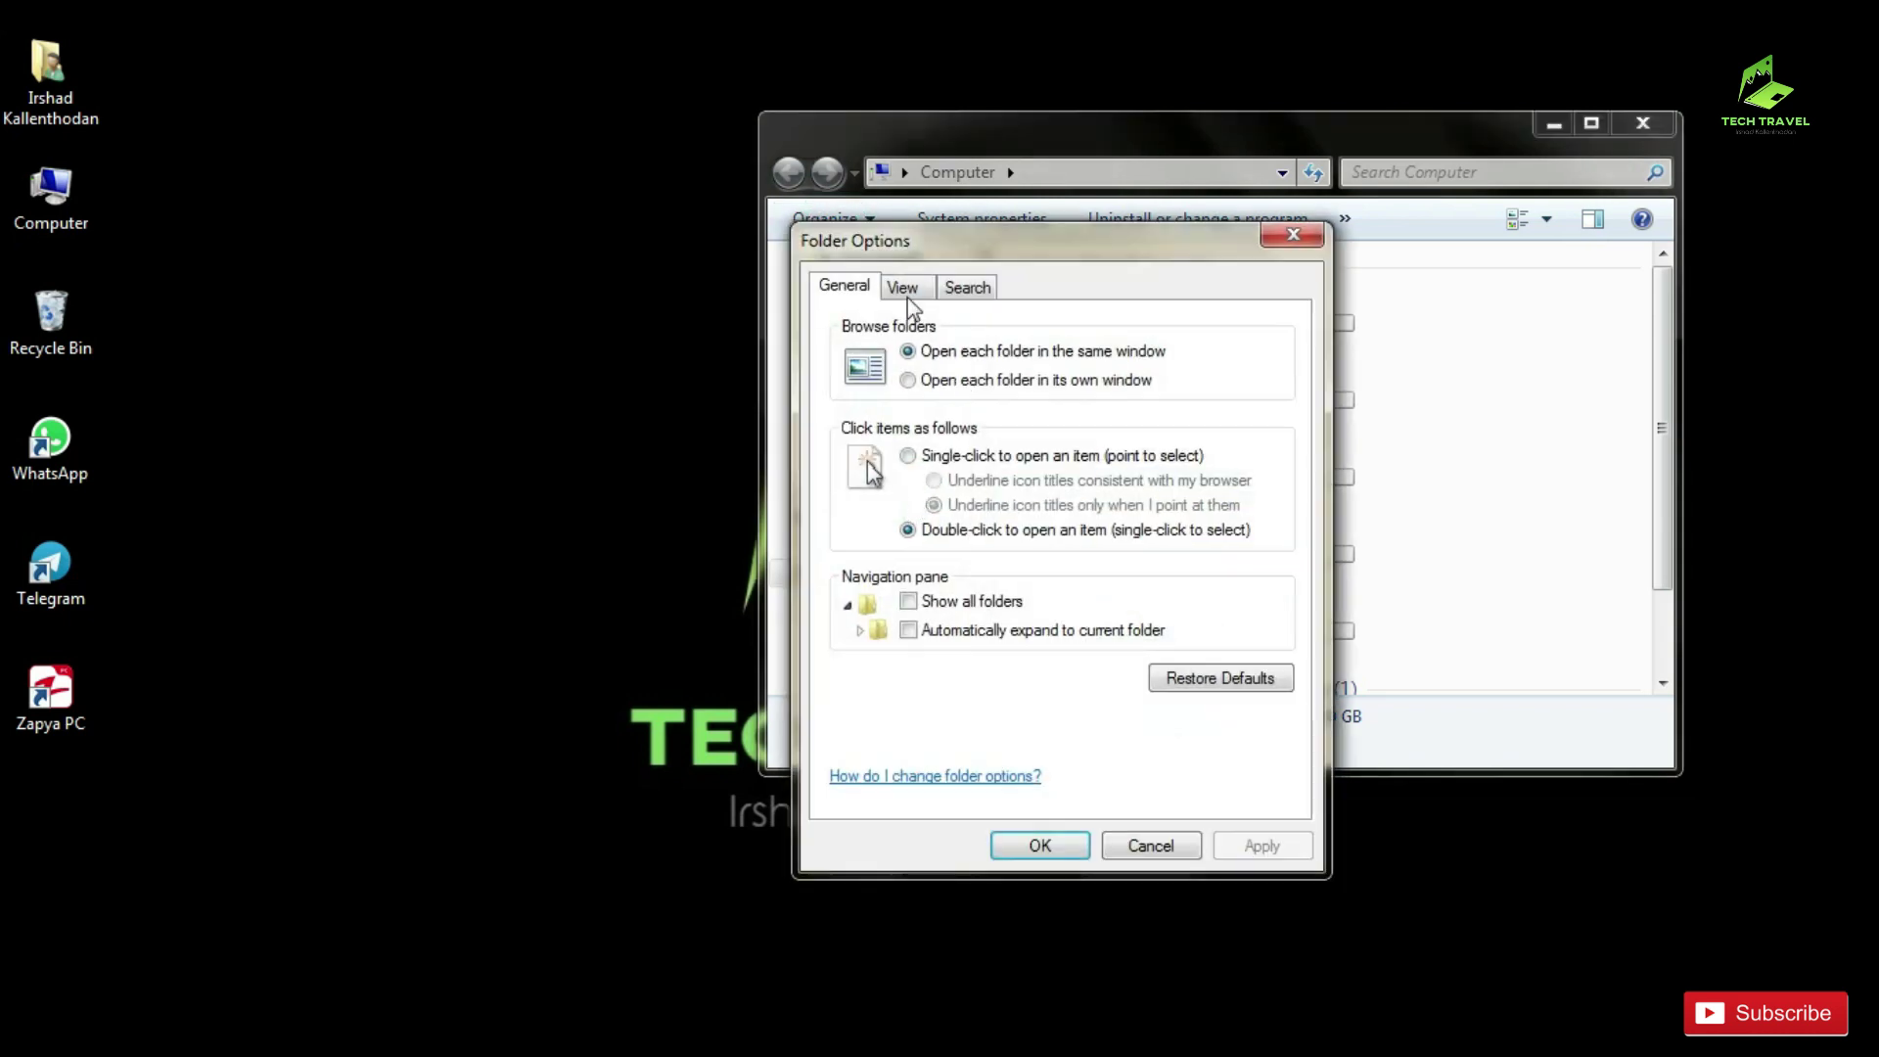
{"action": "left_click", "coordinate": [902, 288]}
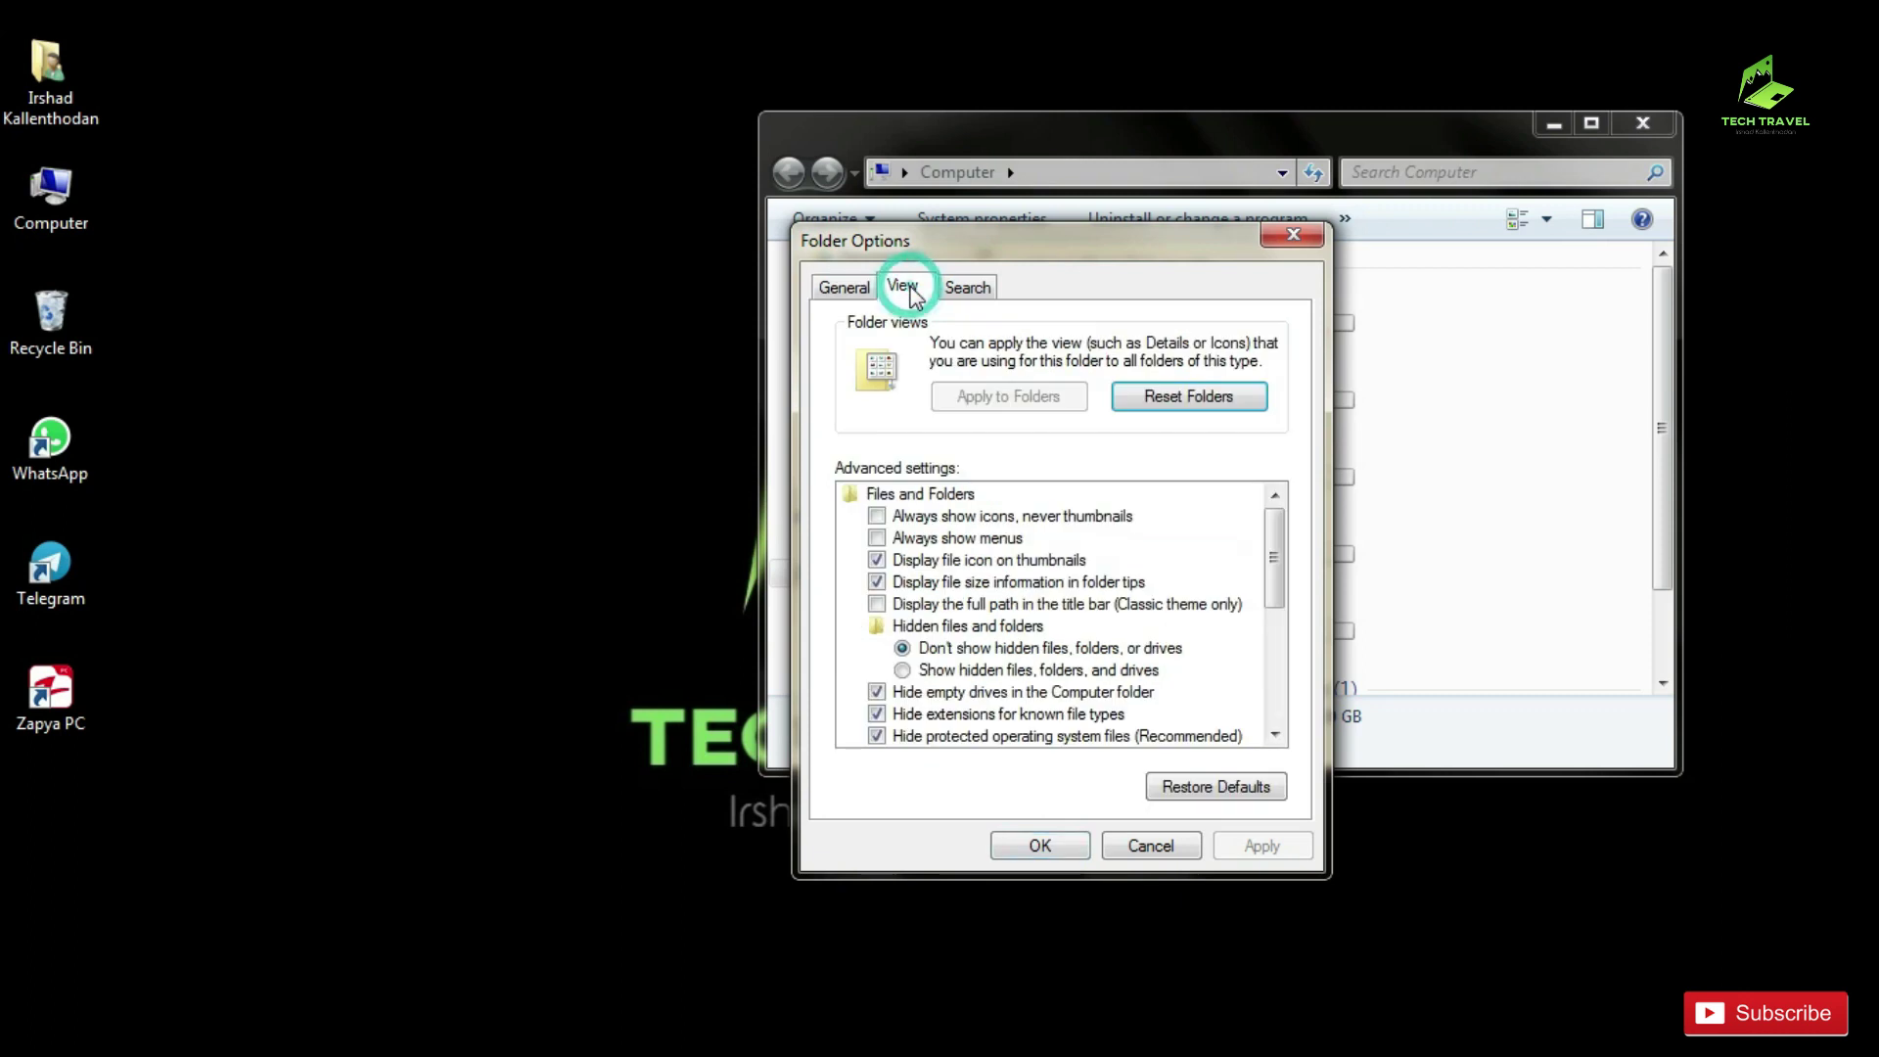
{"action": "left_click", "coordinate": [903, 671]}
{"action": "left_click", "coordinate": [1262, 846]}
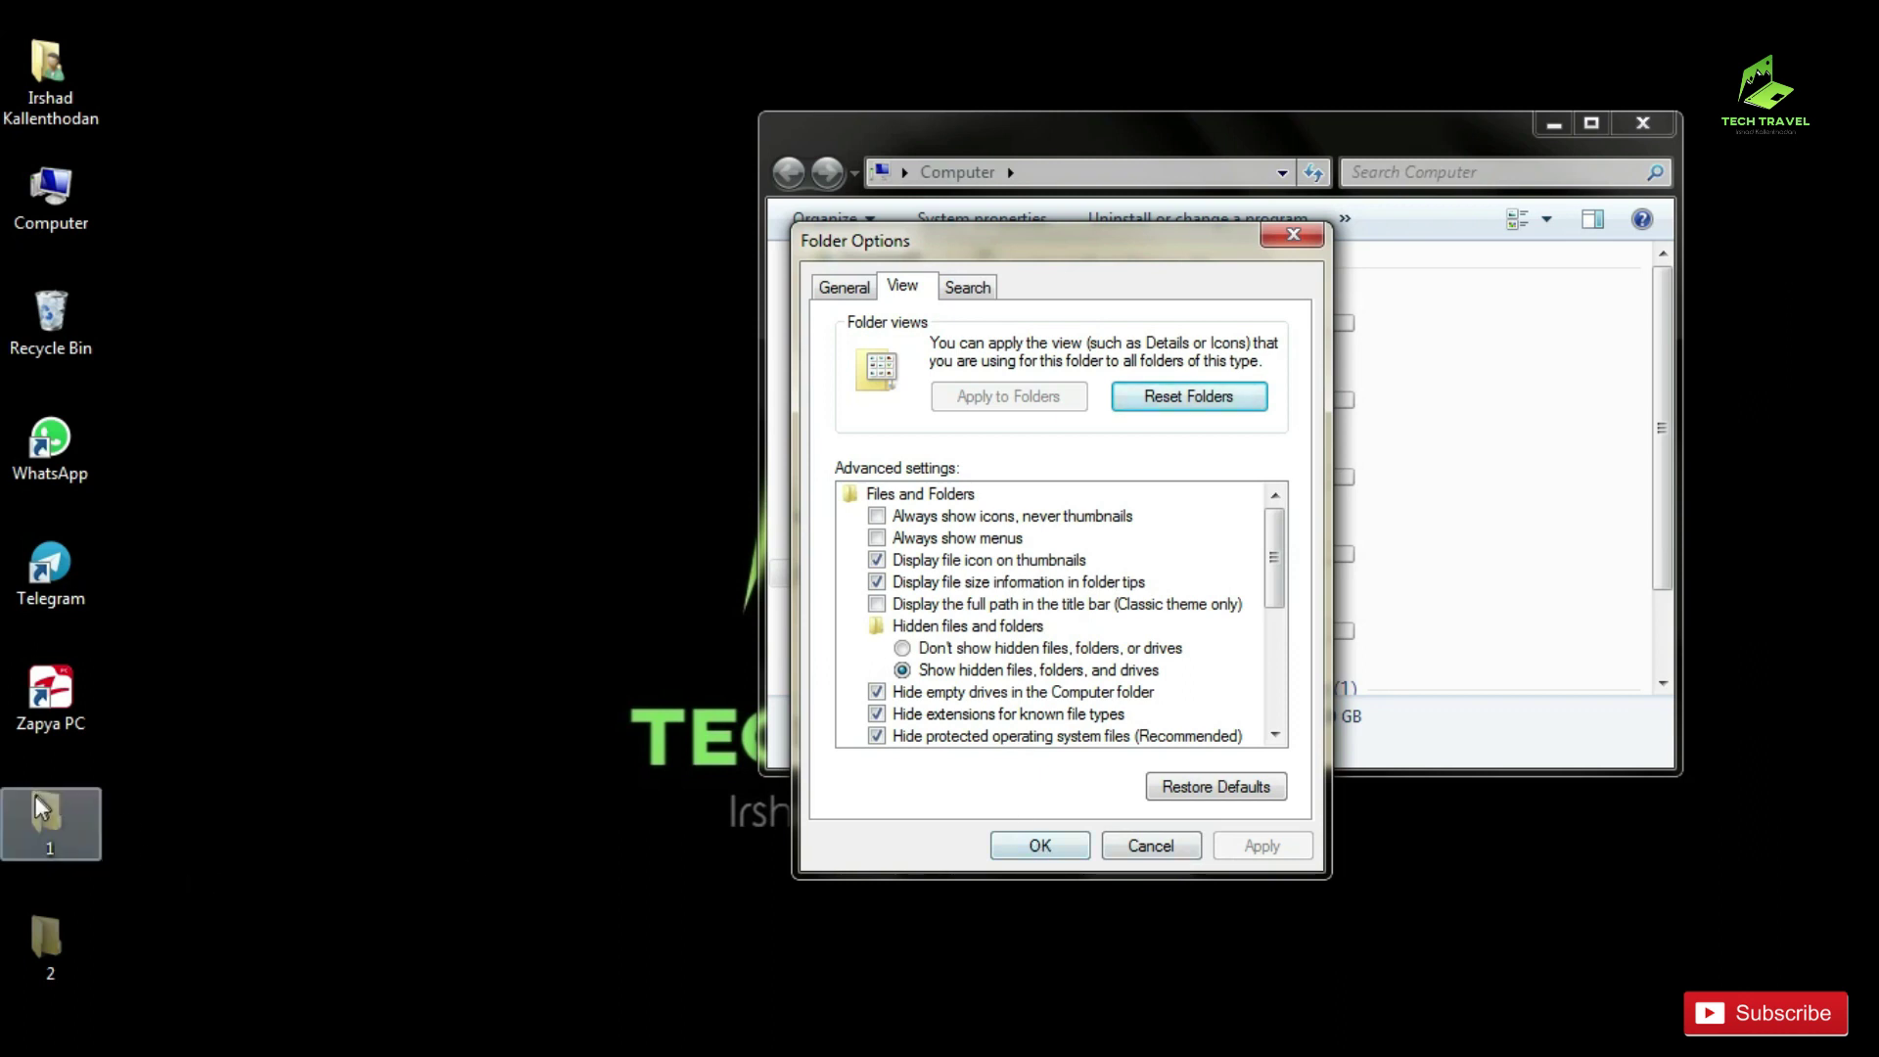
{"action": "left_click_drag", "start_coordinate": [204, 810], "coordinate": [2, 946]}
{"action": "left_click", "coordinate": [189, 828]}
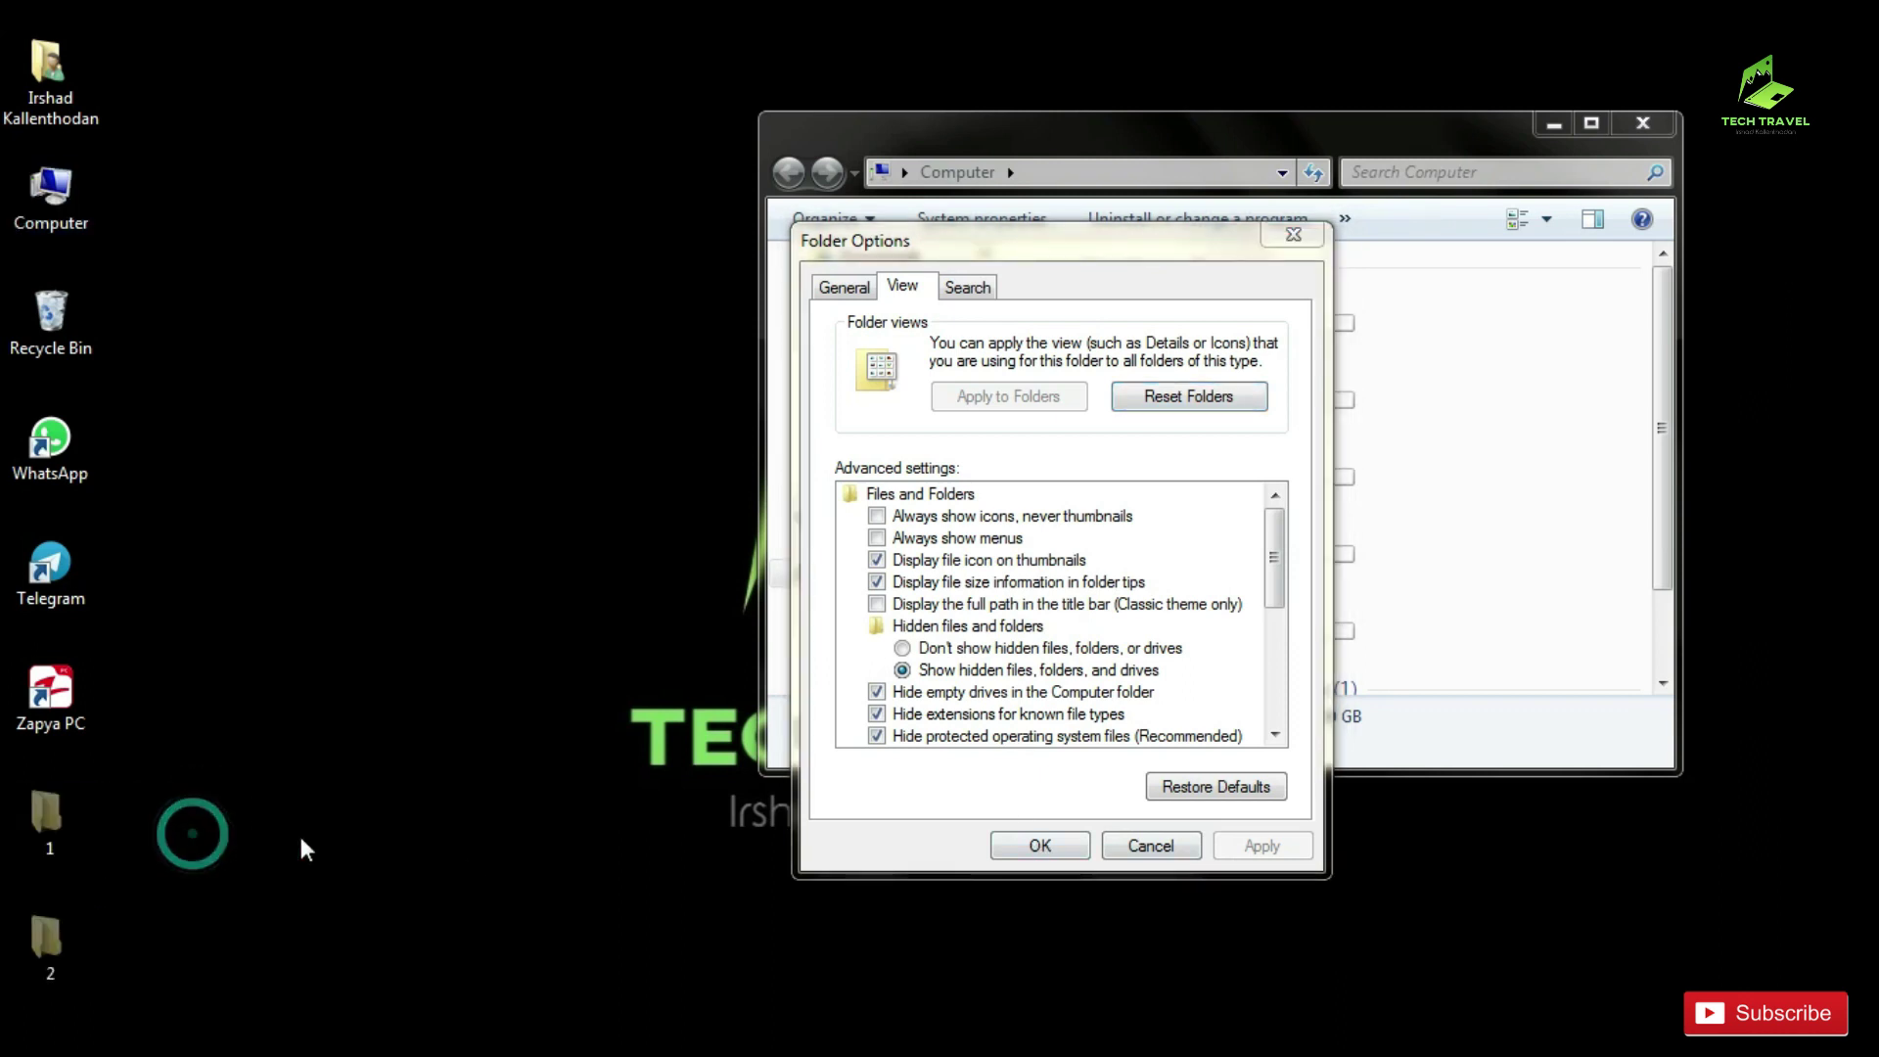
{"action": "left_click", "coordinate": [1040, 845]}
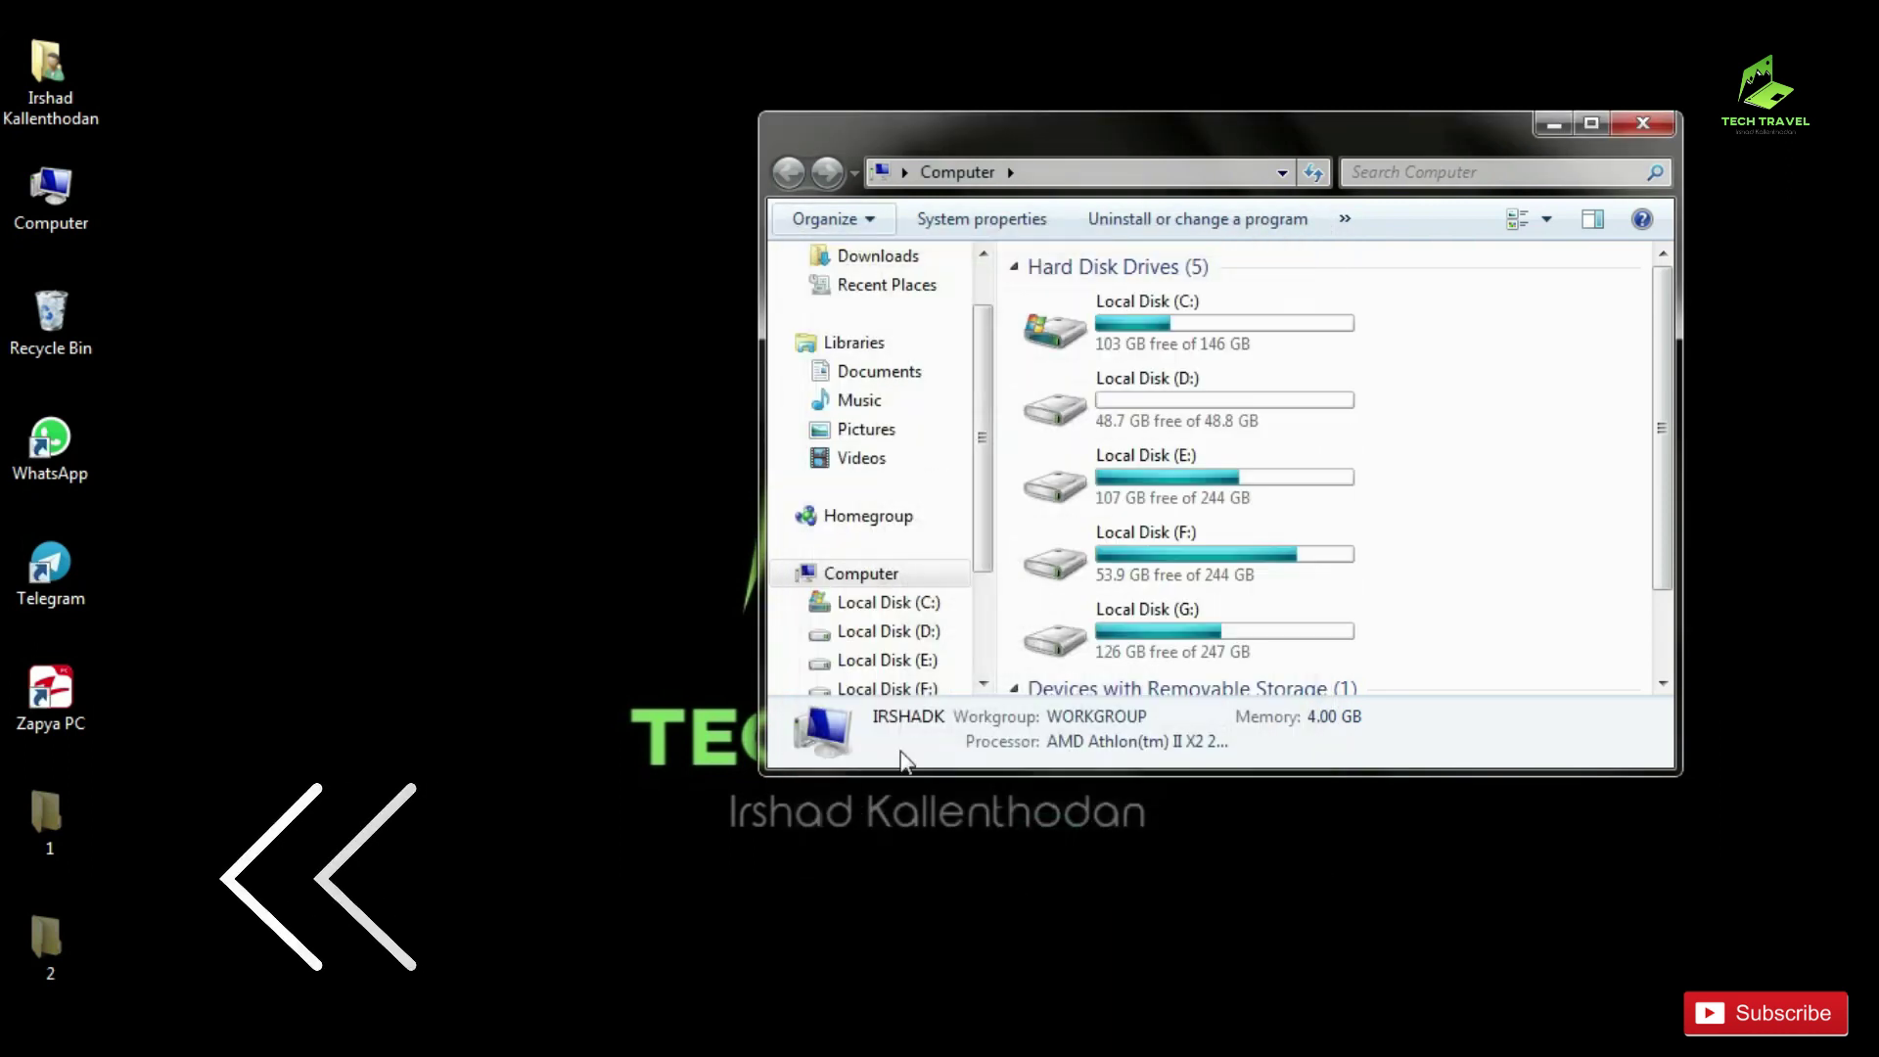
- Remove the Hidden attribute from desktop folders 1 and 2, applying the change to the selected items only
{"action": "left_click_drag", "start_coordinate": [126, 963], "coordinate": [39, 814]}
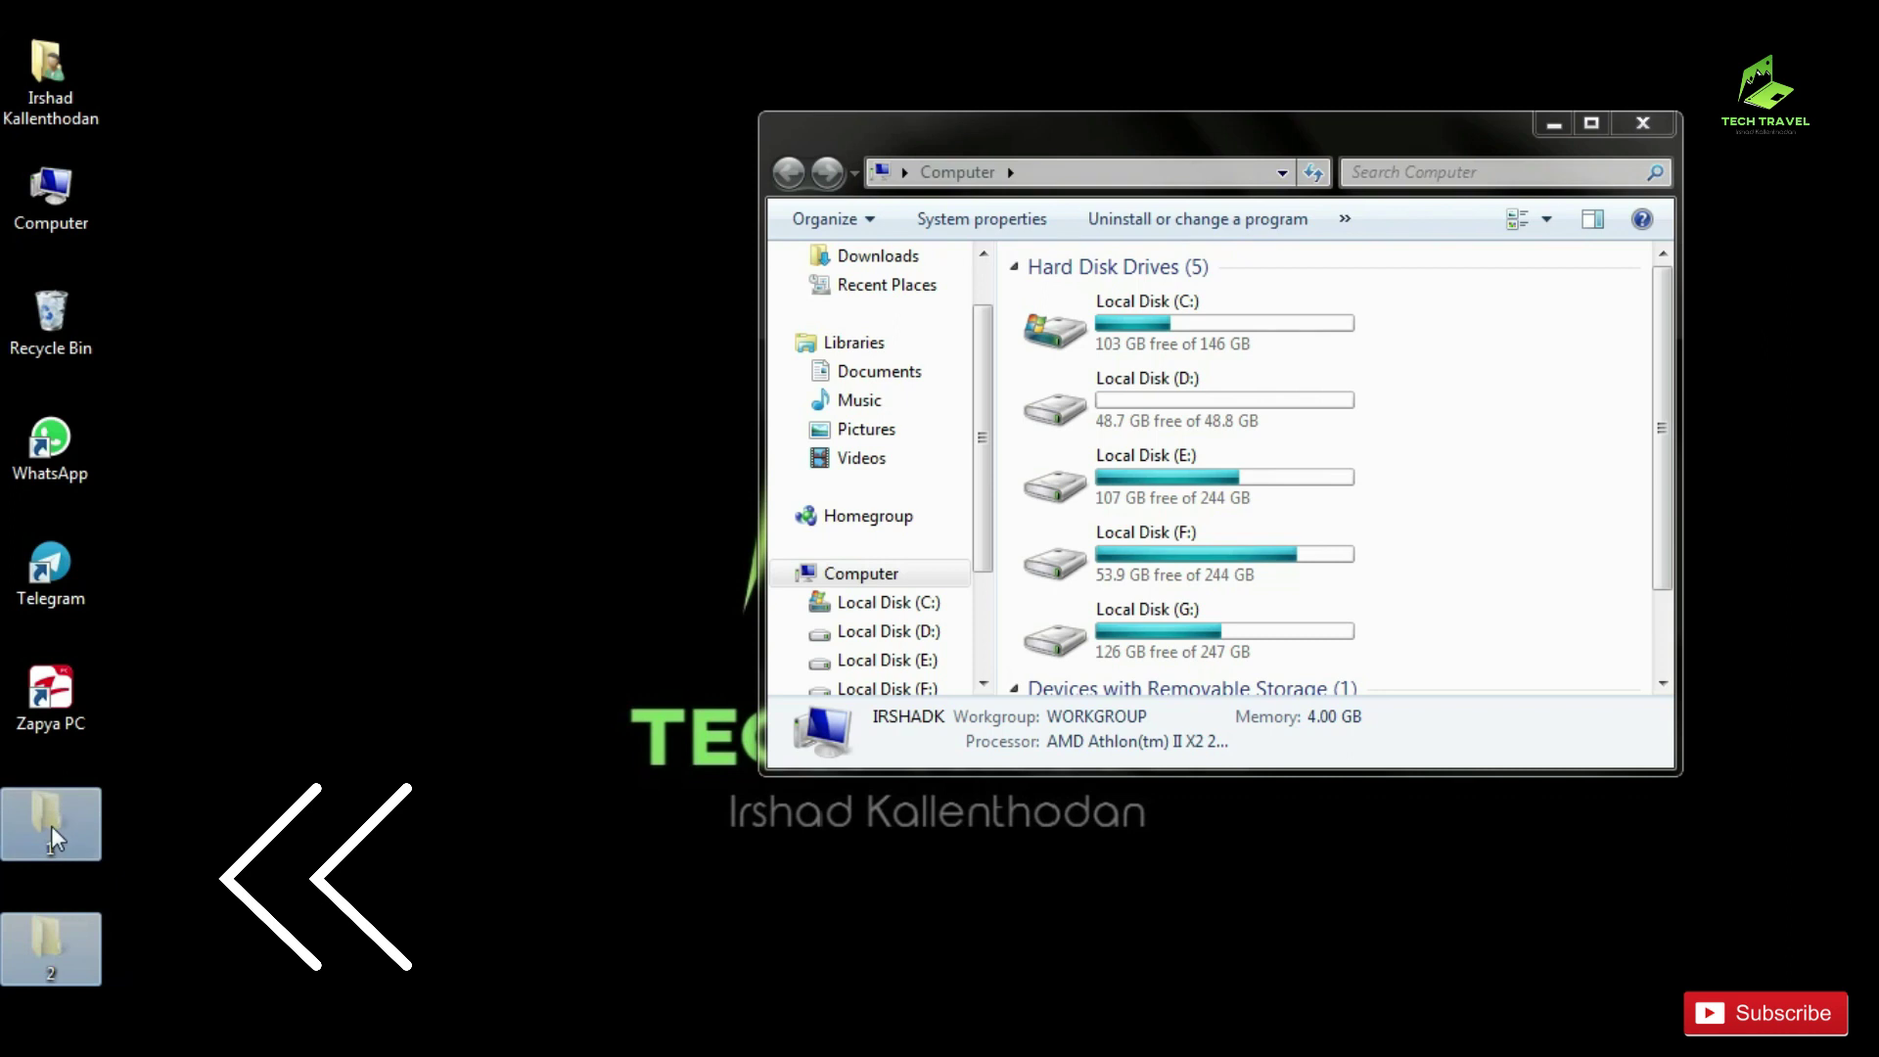
{"action": "right_click", "coordinate": [51, 825]}
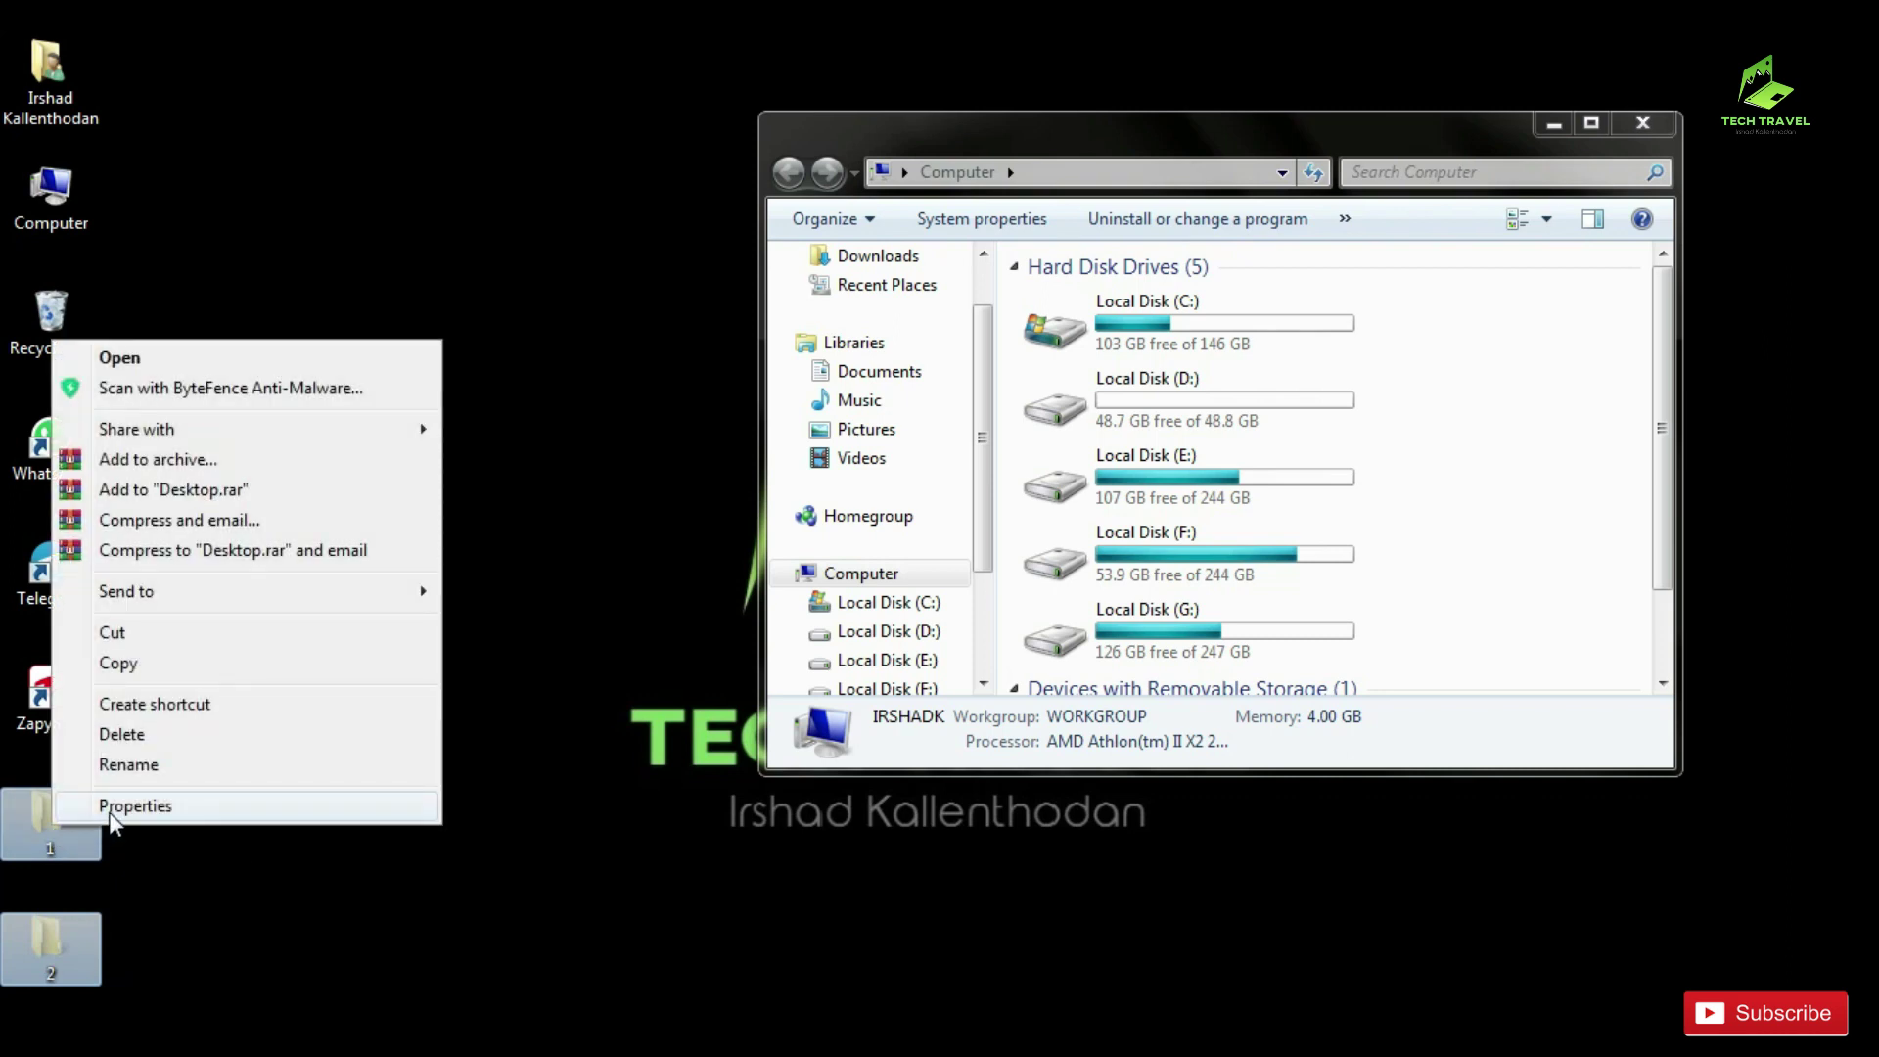
{"action": "left_click", "coordinate": [111, 808]}
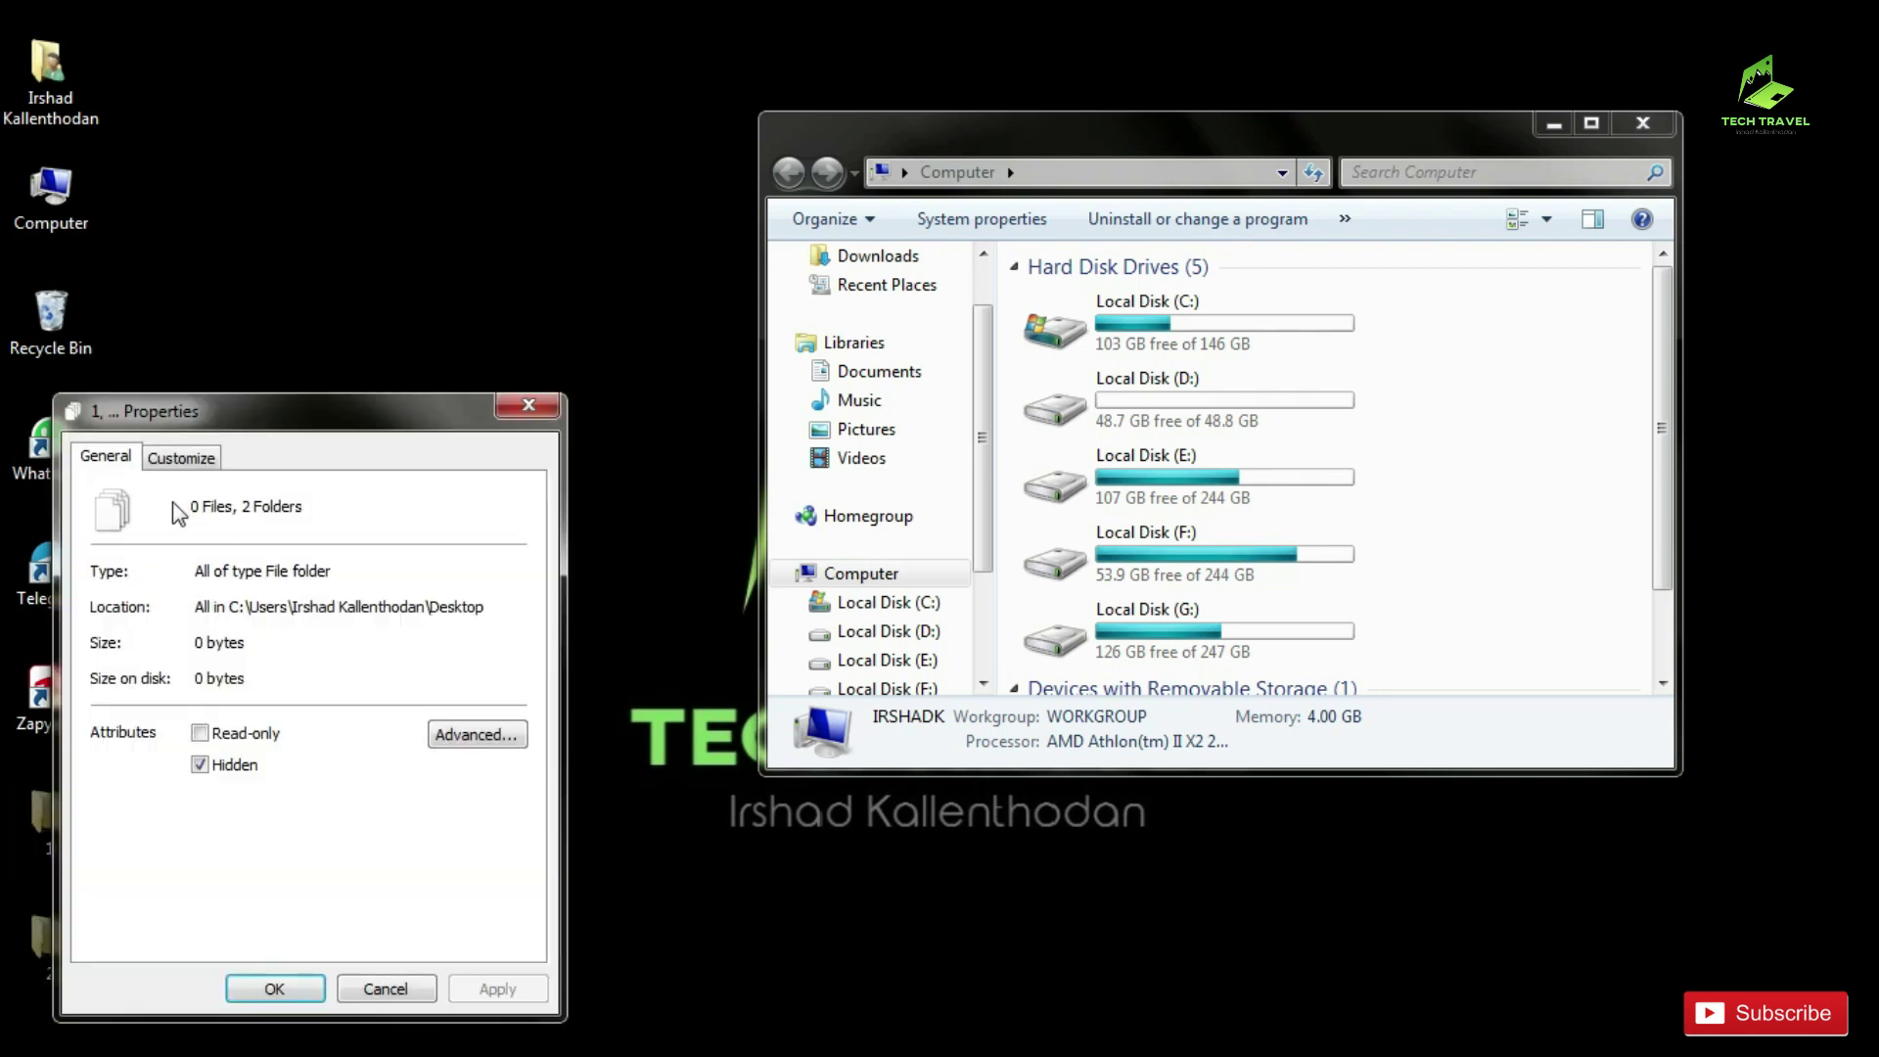
{"action": "left_click", "coordinate": [199, 766]}
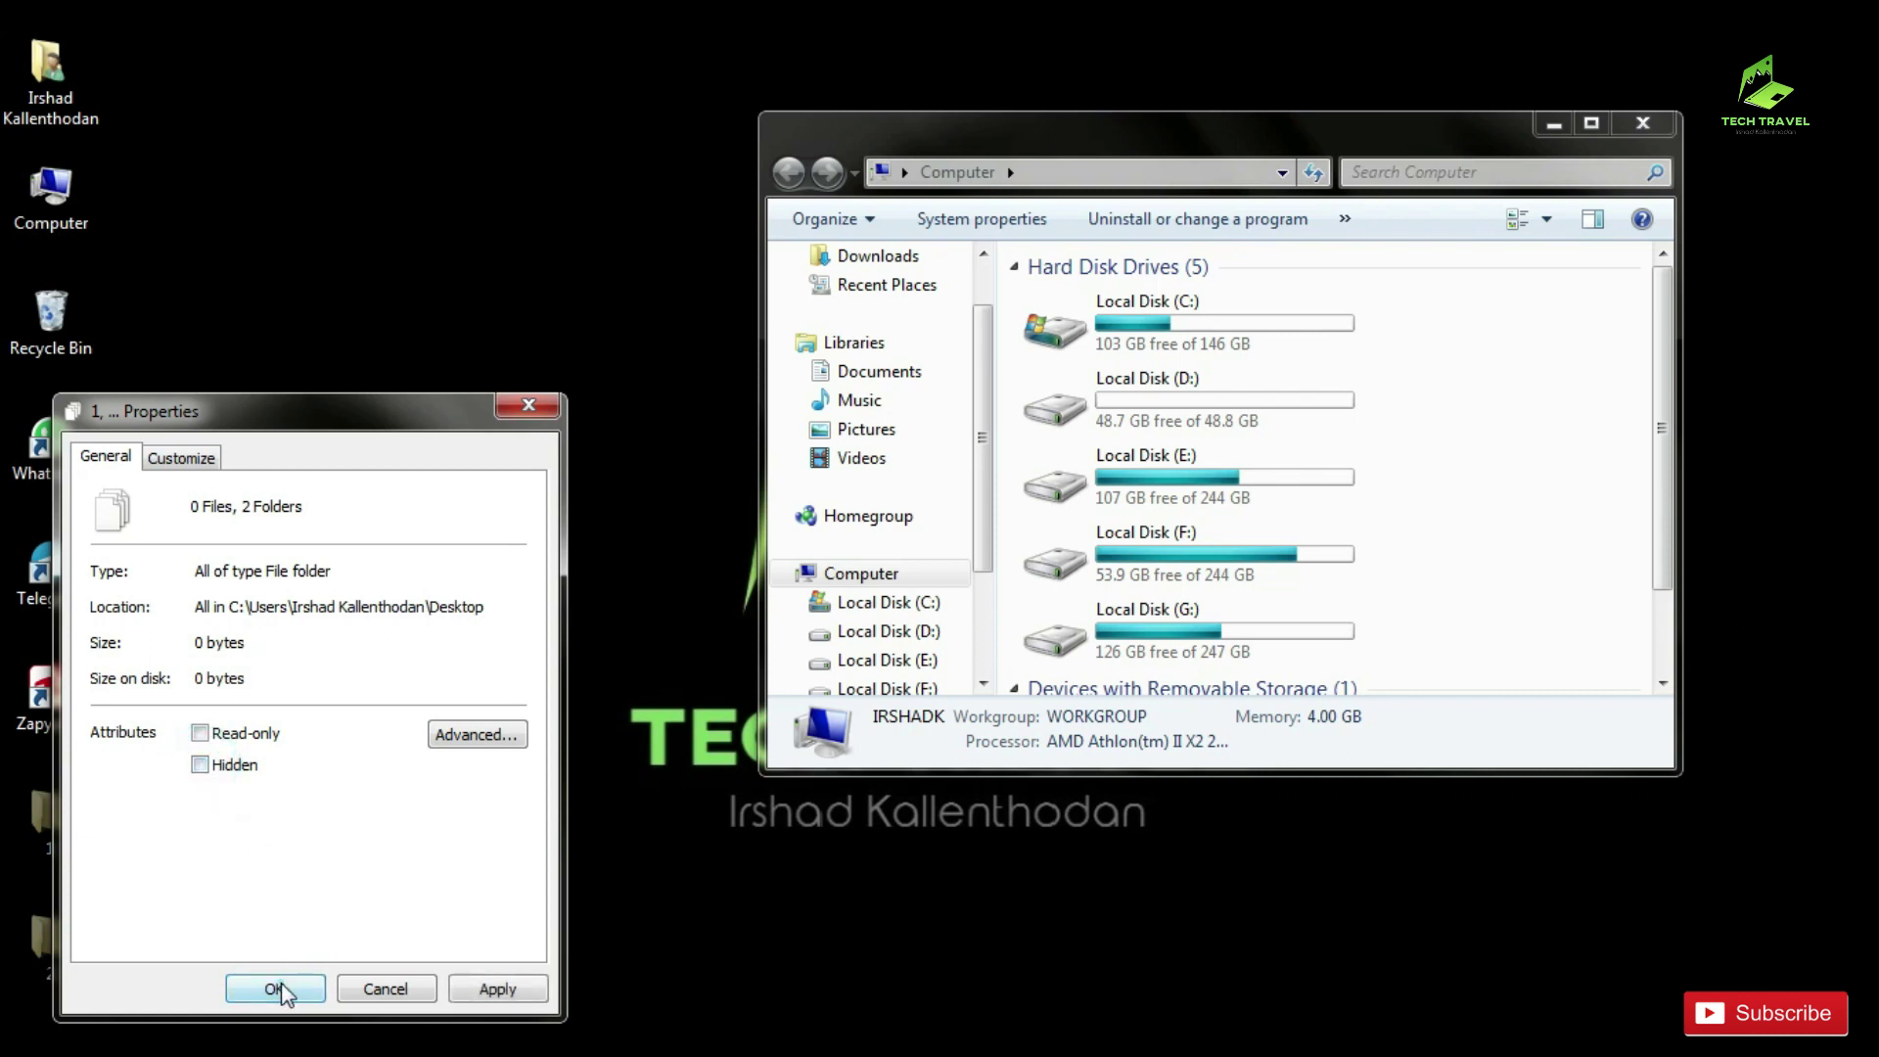
{"action": "left_click", "coordinate": [274, 989]}
{"action": "left_click", "coordinate": [276, 665]}
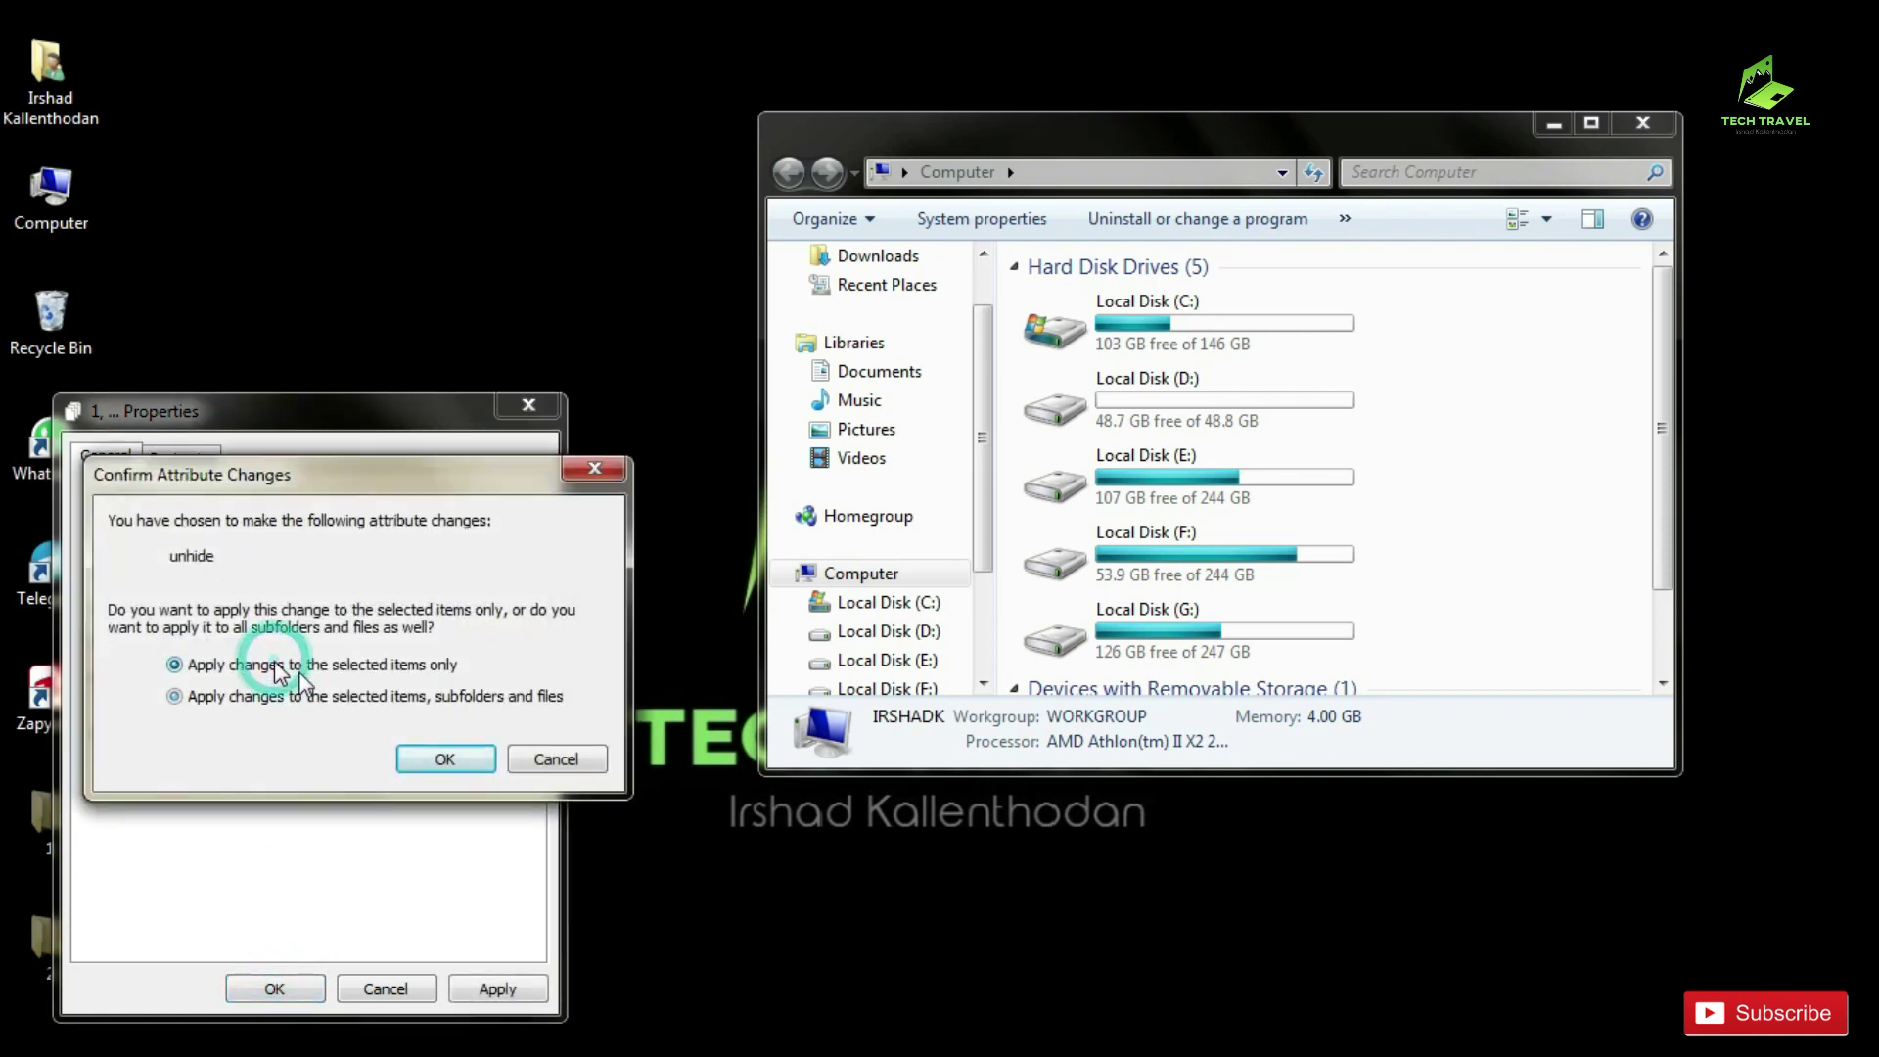
{"action": "left_click", "coordinate": [435, 759]}
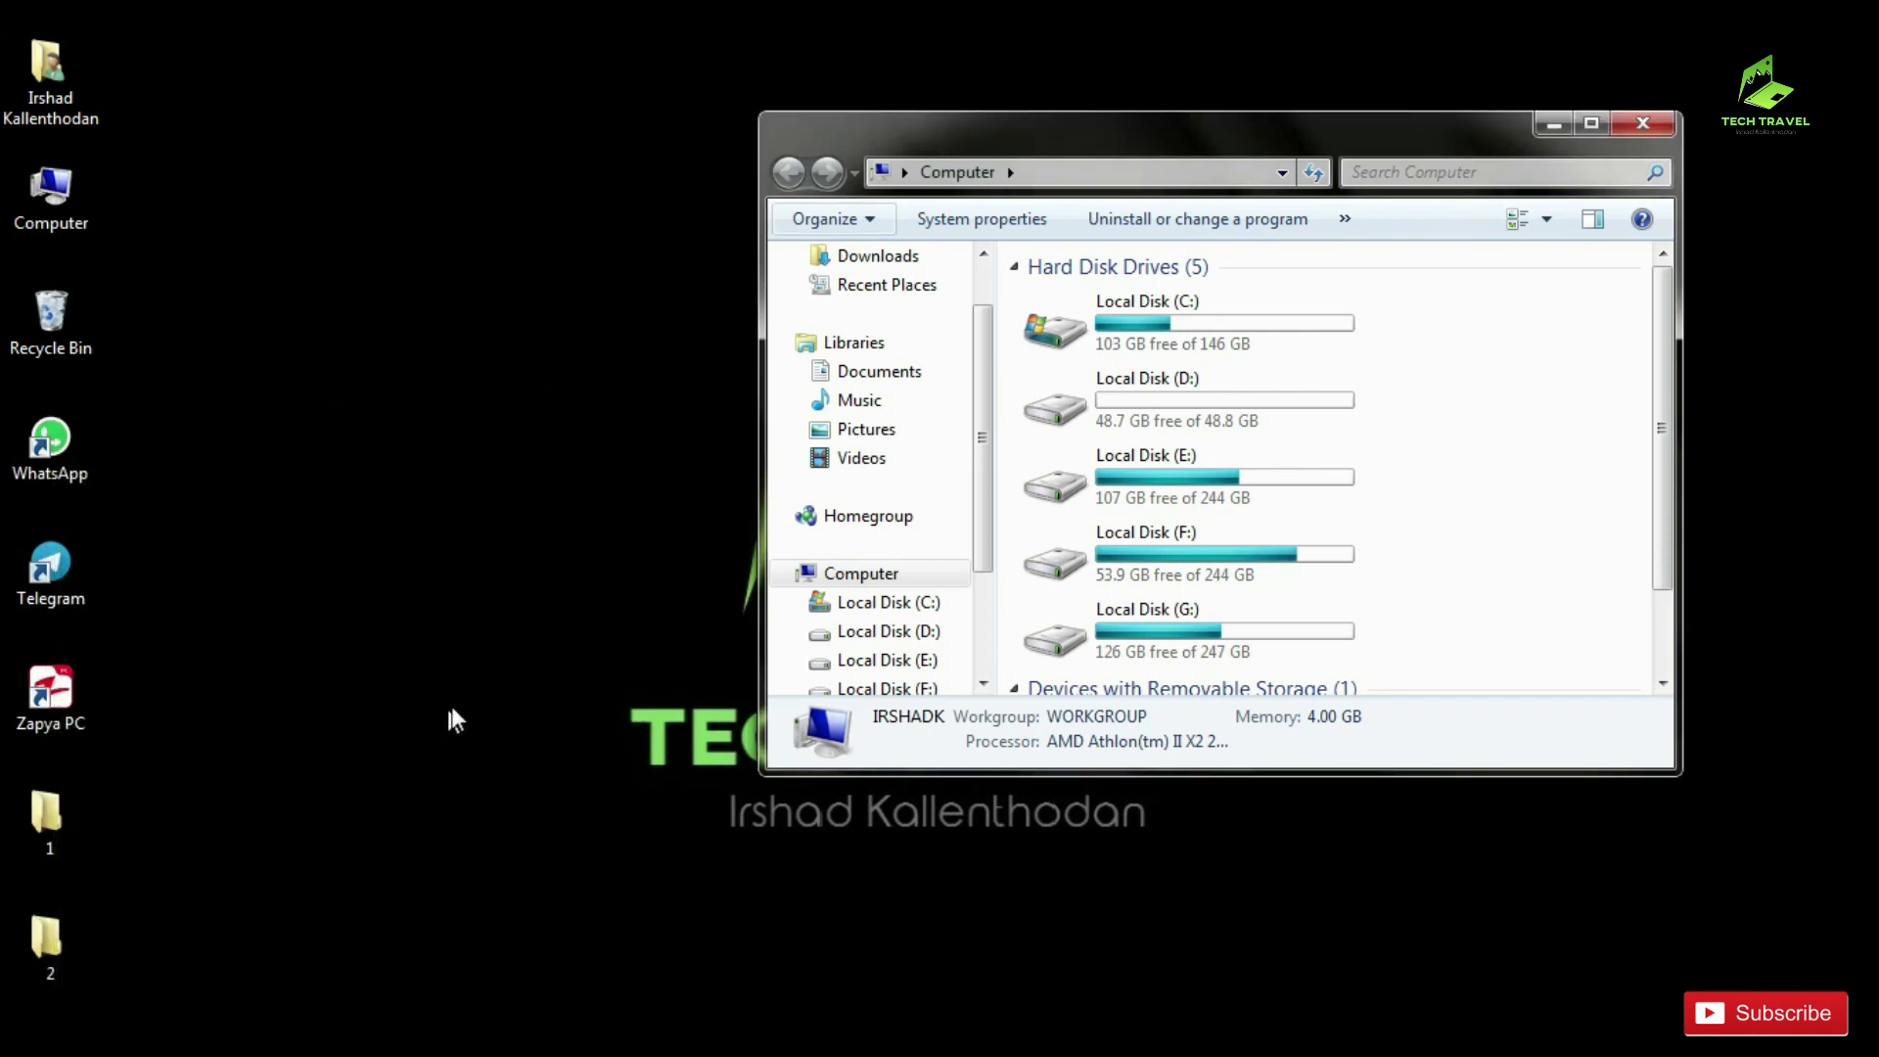
- Set the folder options back to "Don't show hidden files, folders, or drives" and close the Computer window
{"action": "left_click", "coordinate": [855, 227]}
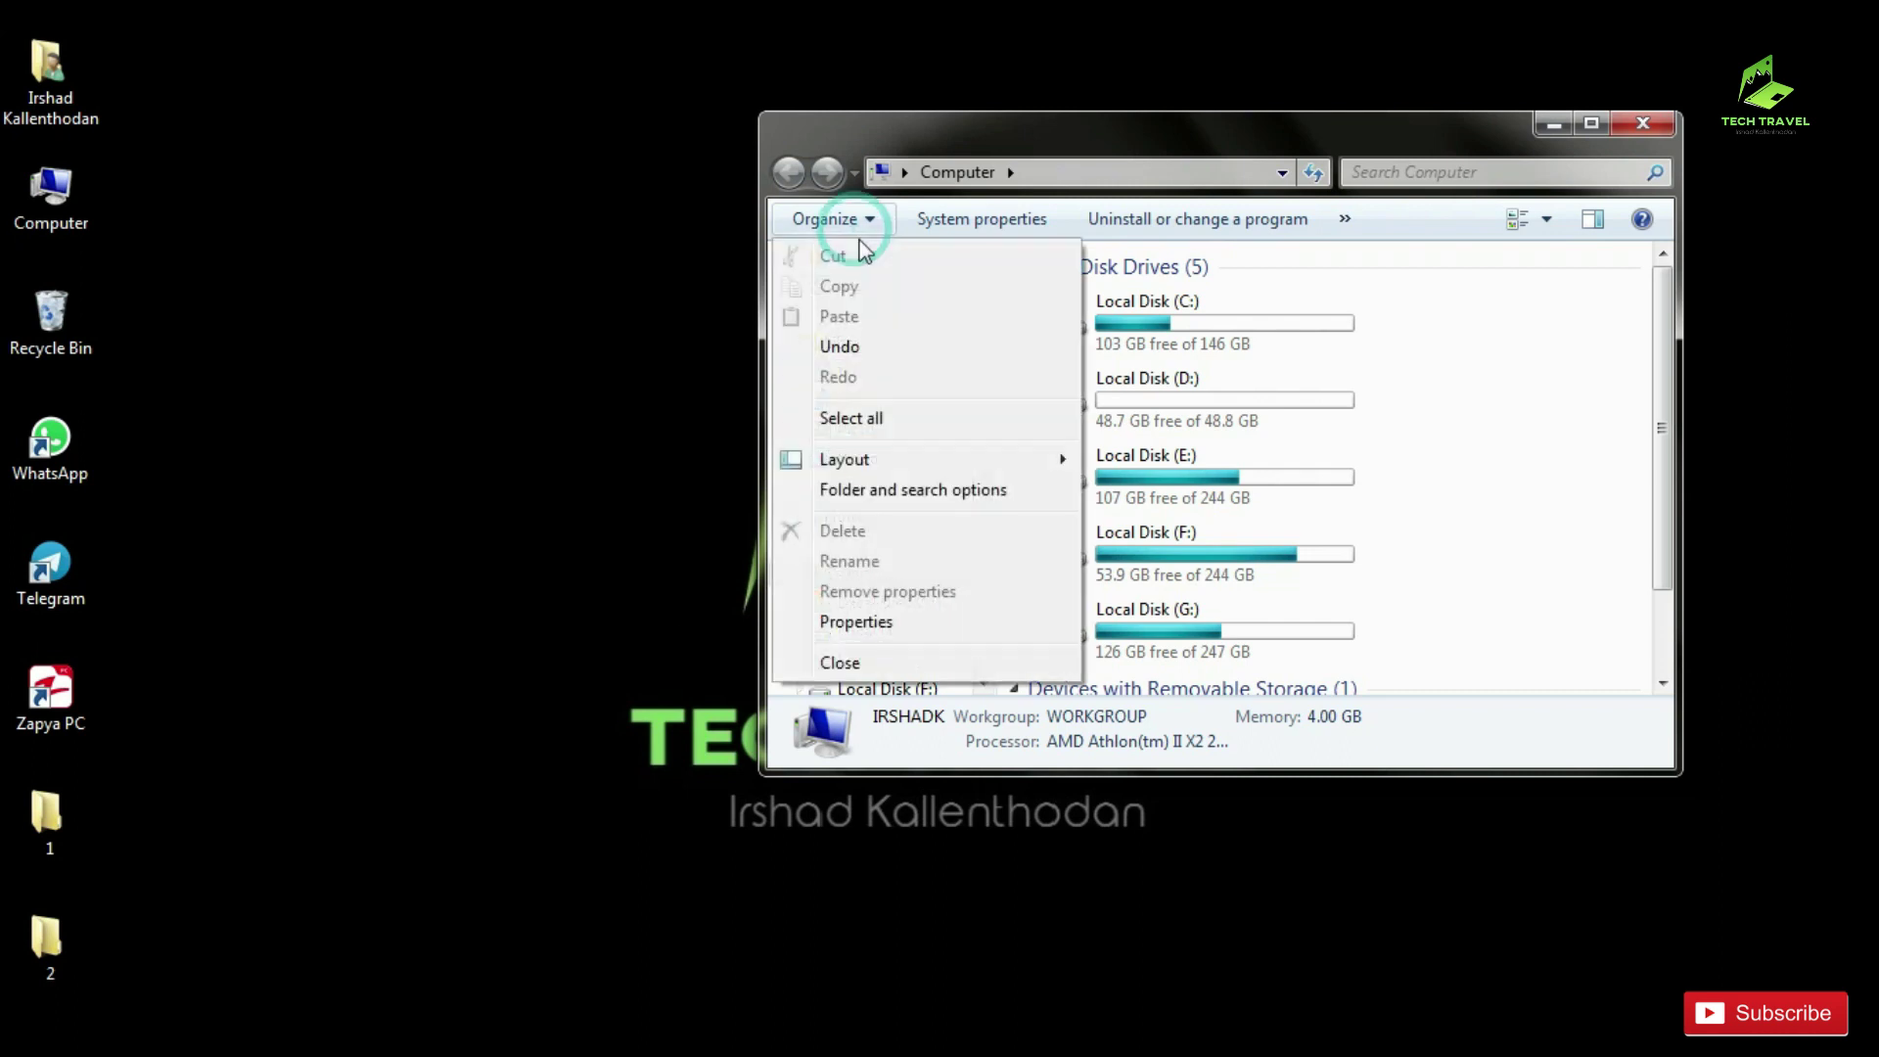
{"action": "left_click", "coordinate": [920, 499]}
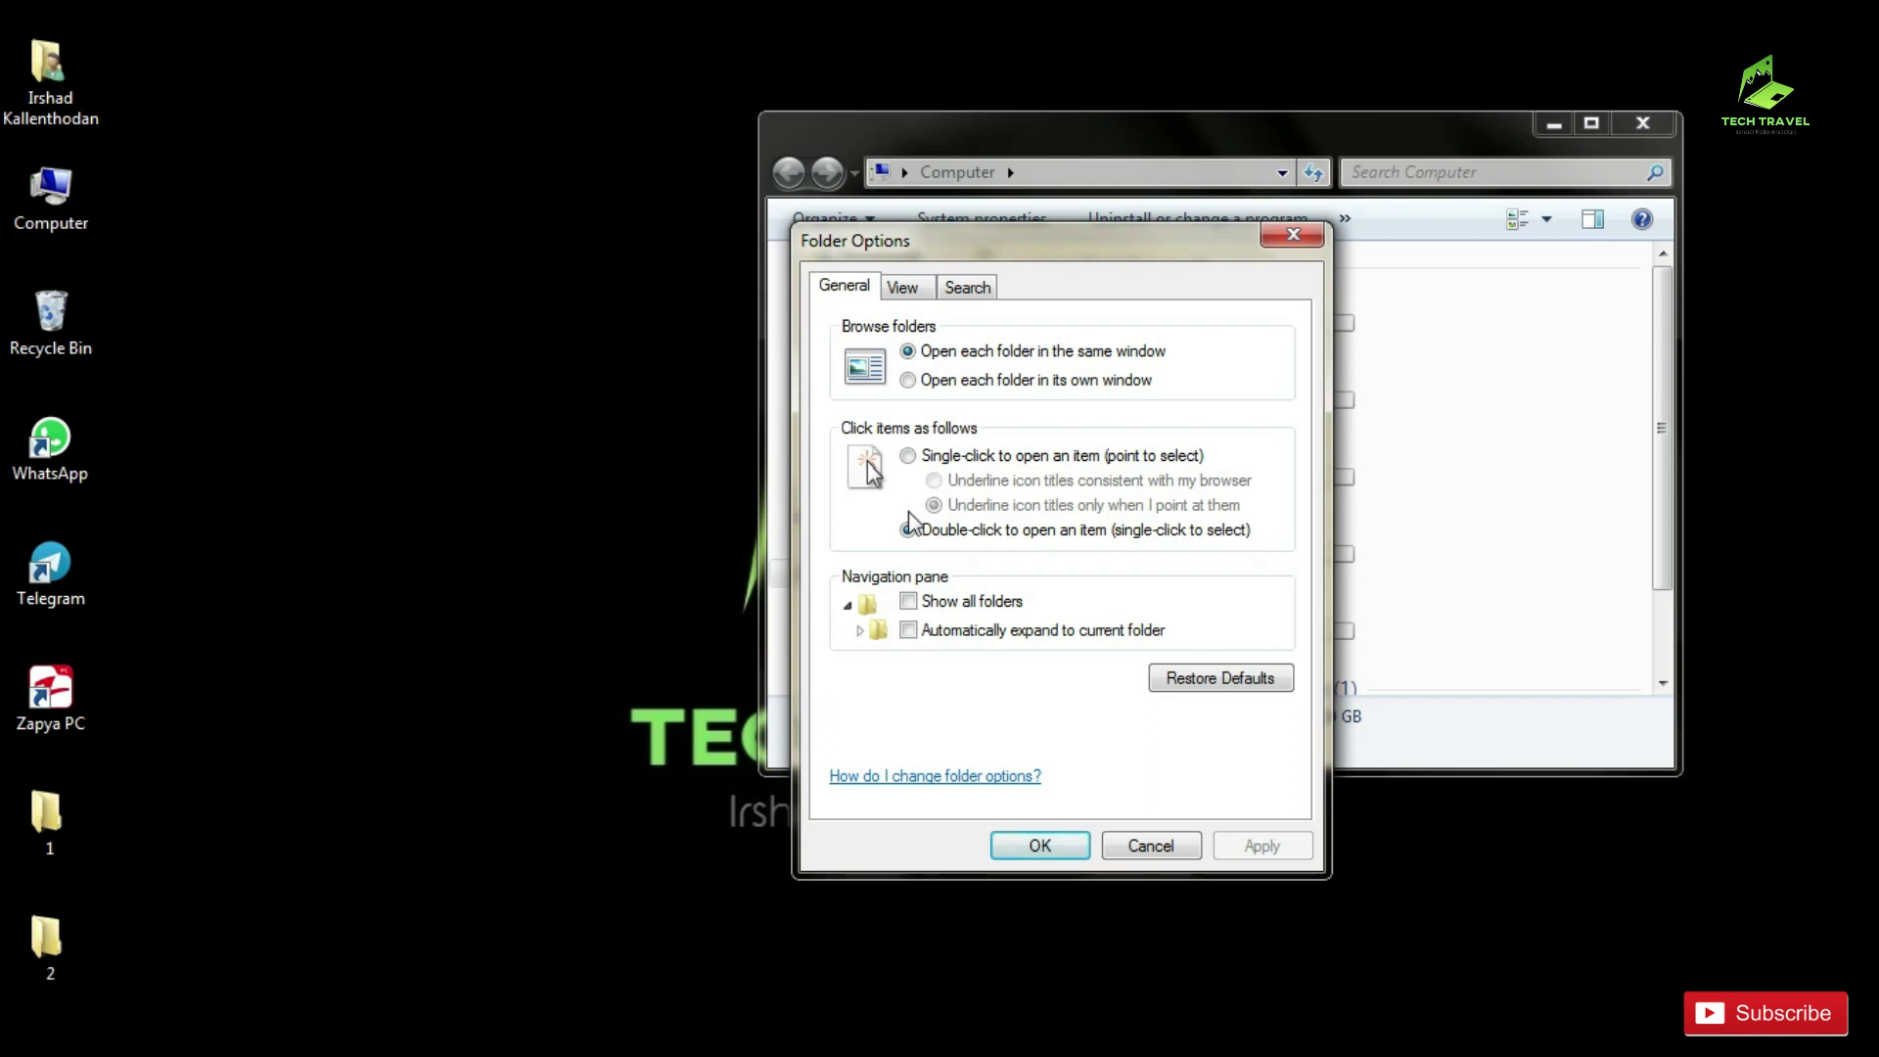
{"action": "left_click", "coordinate": [902, 287]}
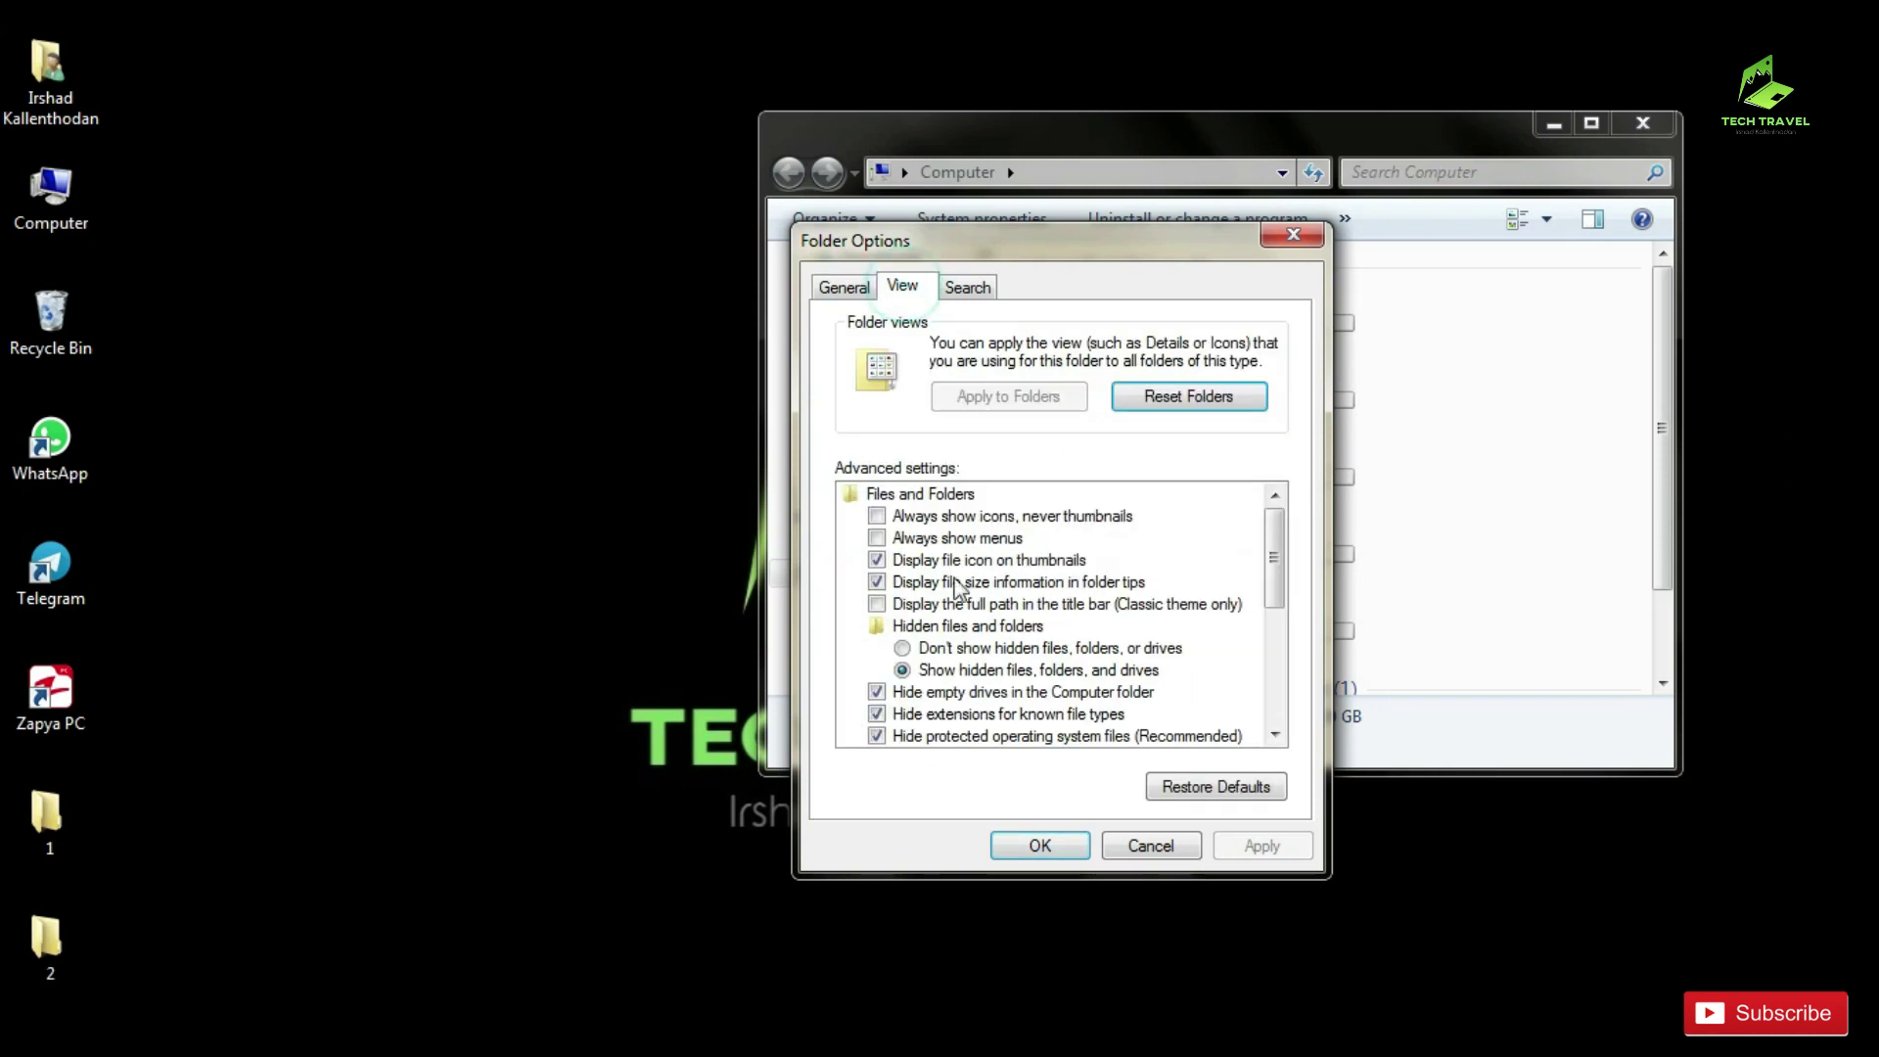
{"action": "left_click", "coordinate": [935, 647]}
{"action": "left_click", "coordinate": [1042, 846]}
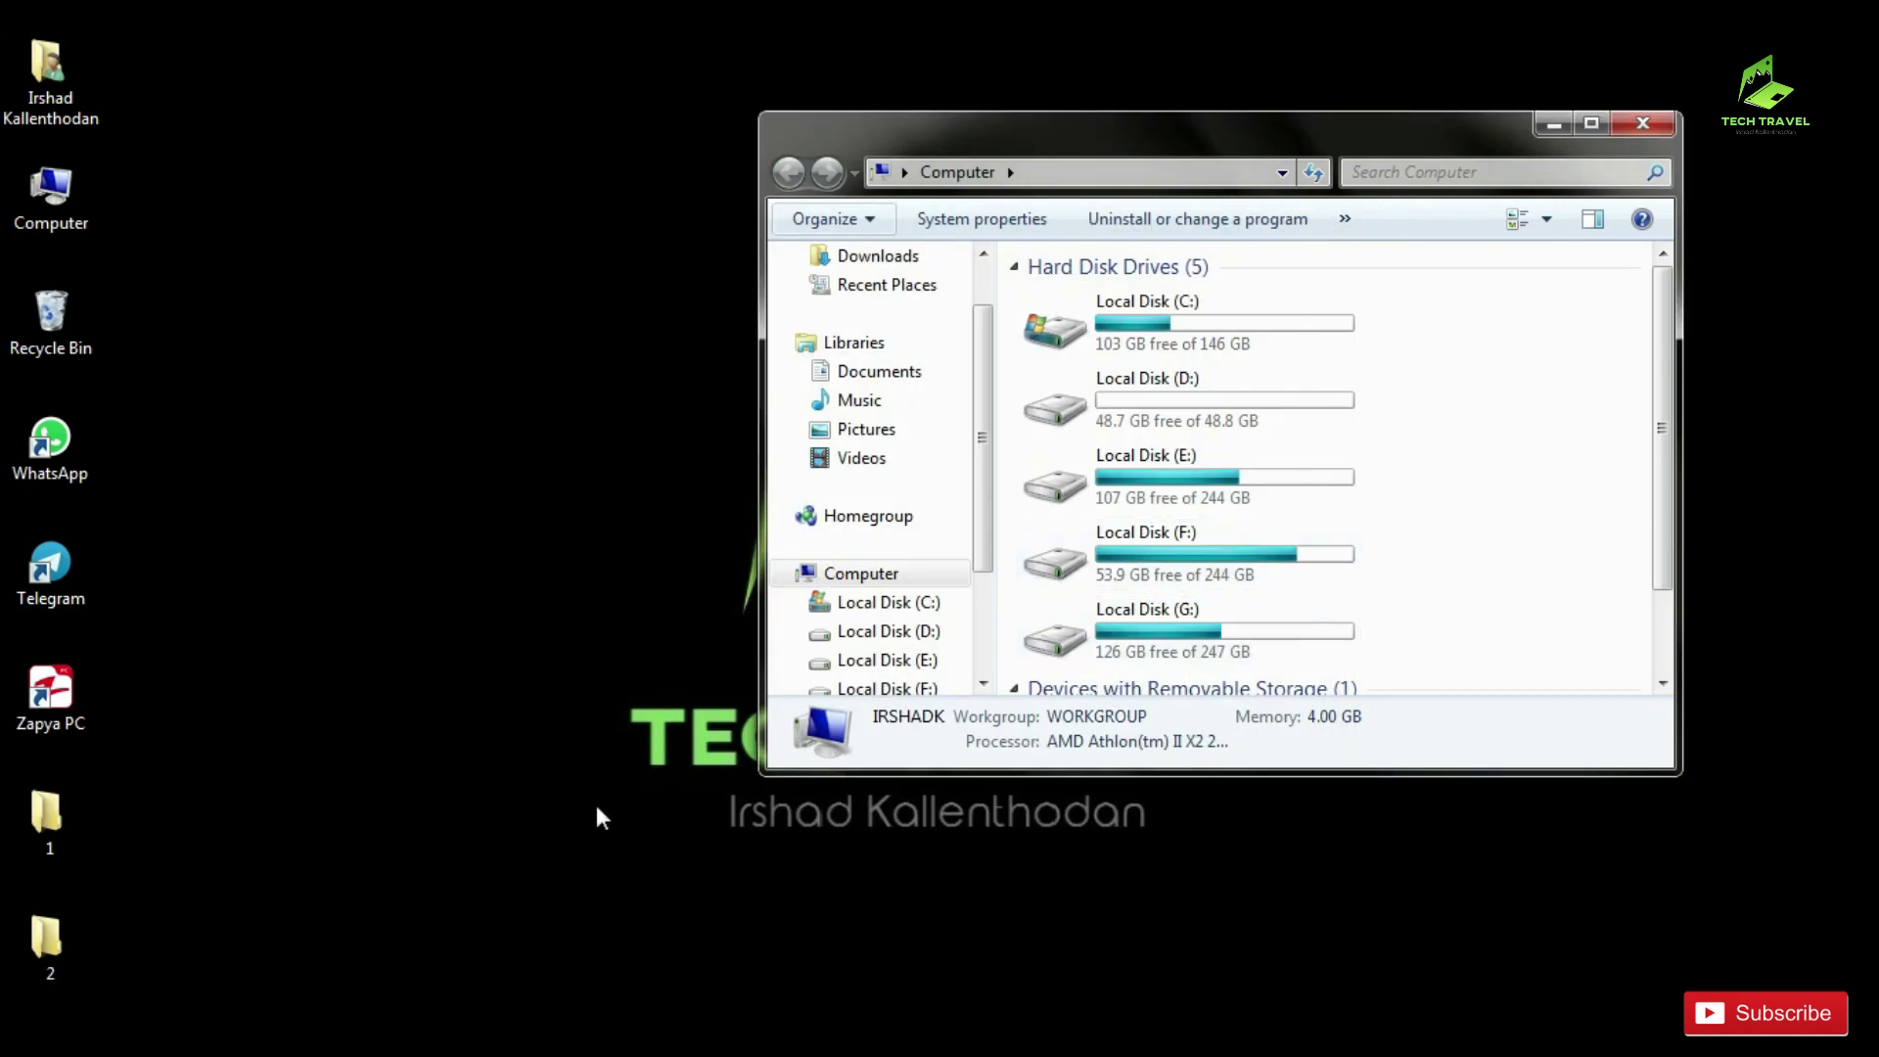
{"action": "left_click_drag", "start_coordinate": [196, 969], "coordinate": [19, 824]}
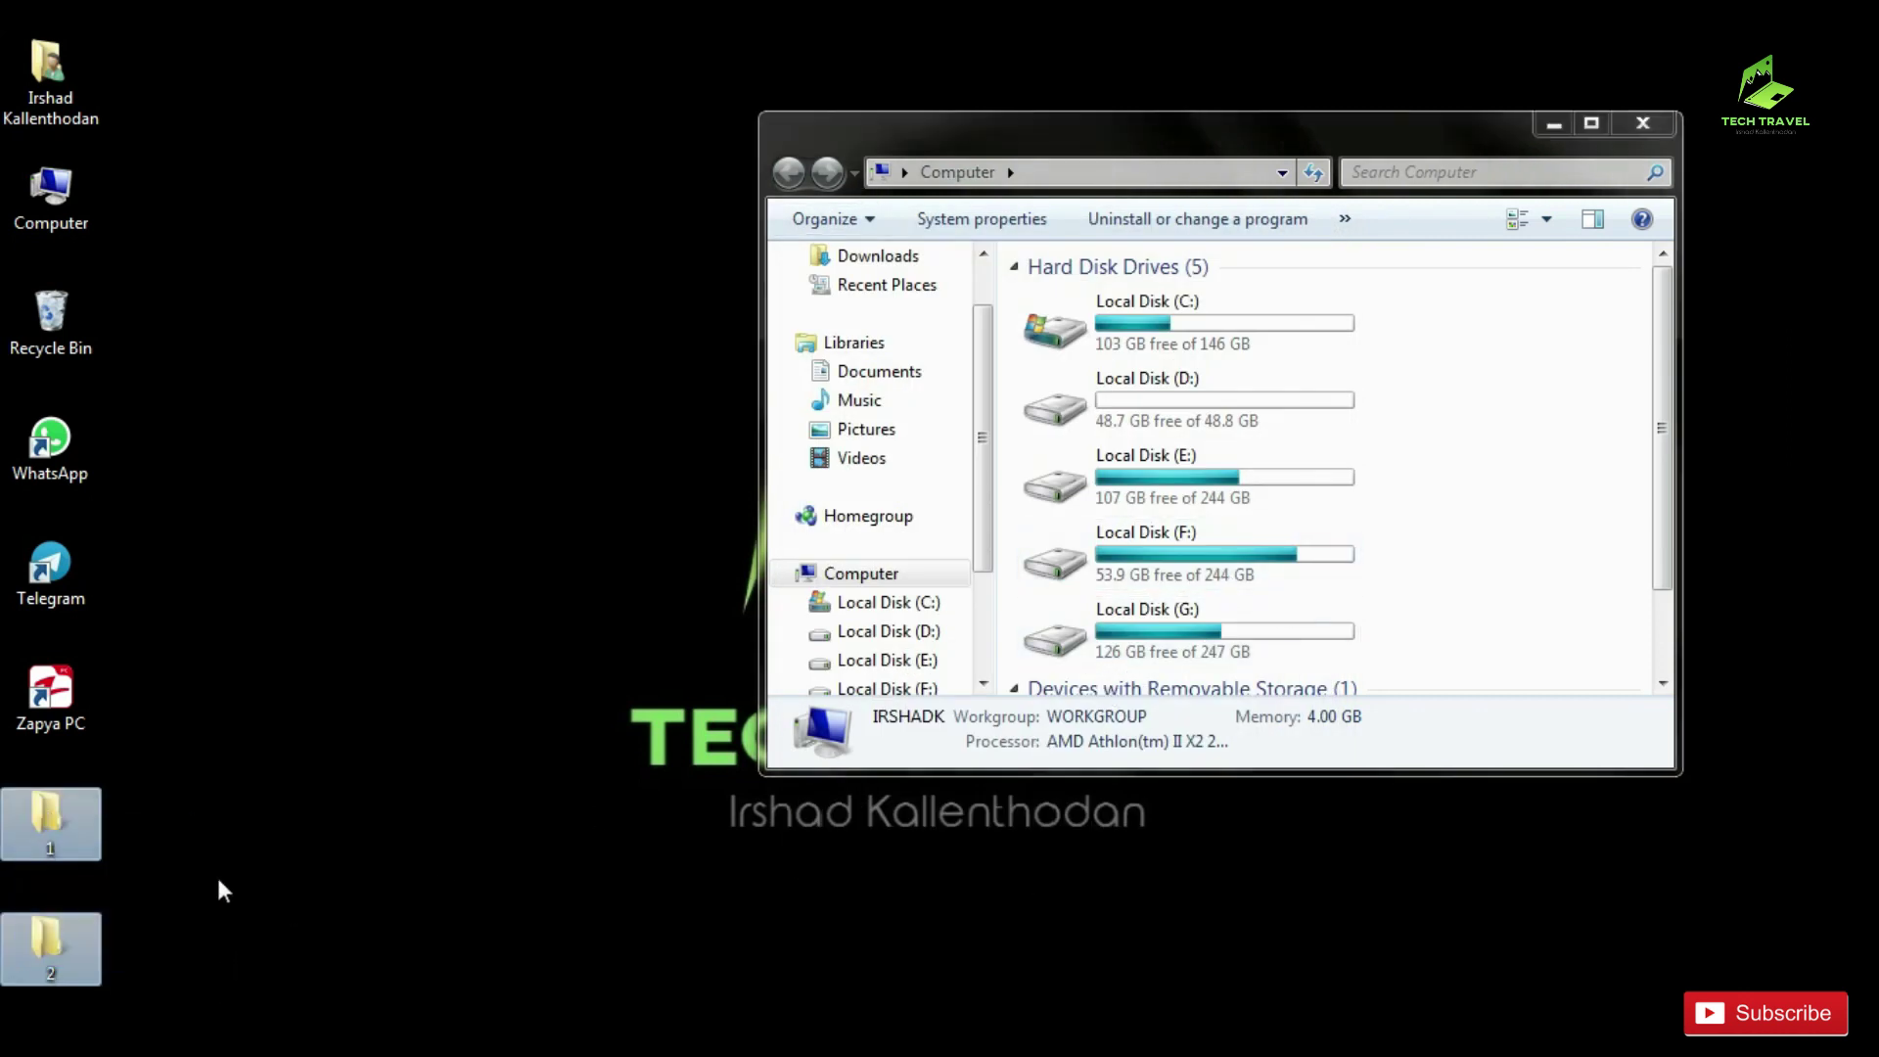
{"action": "left_click", "coordinate": [352, 866]}
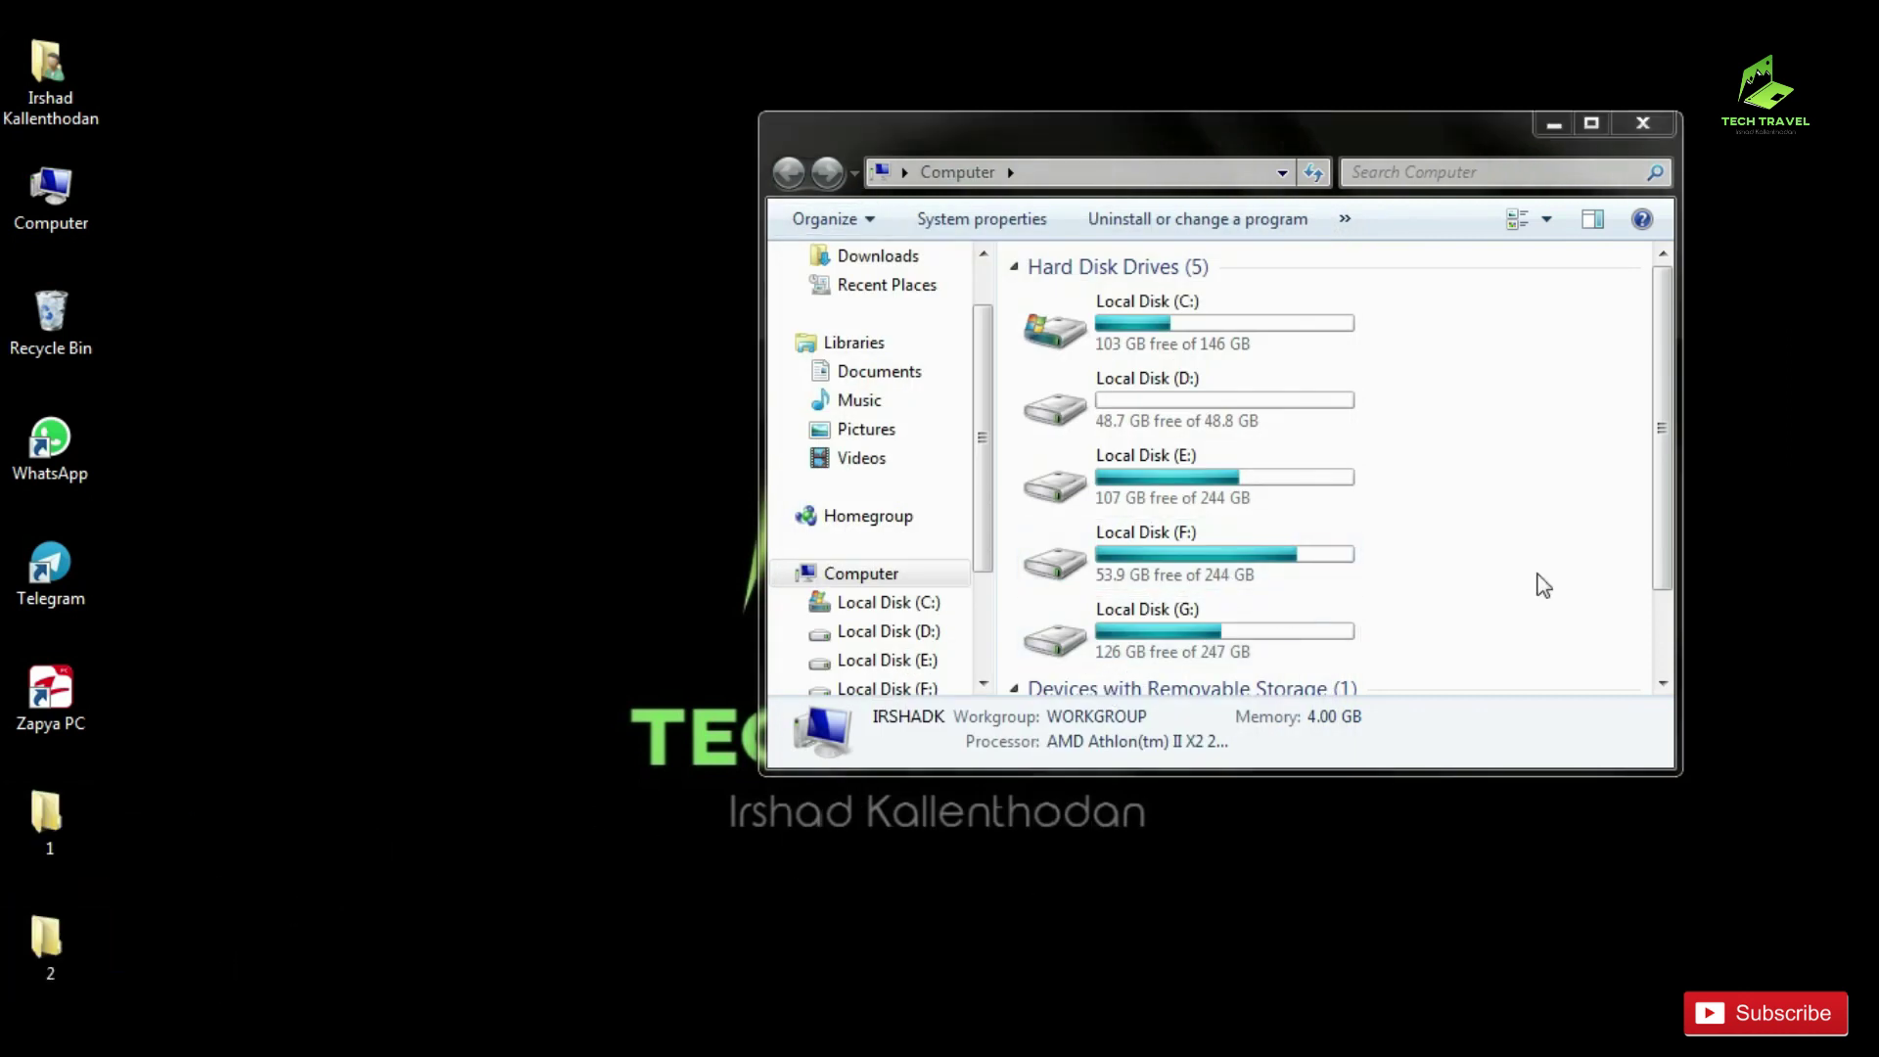
{"action": "left_click", "coordinate": [1642, 124]}
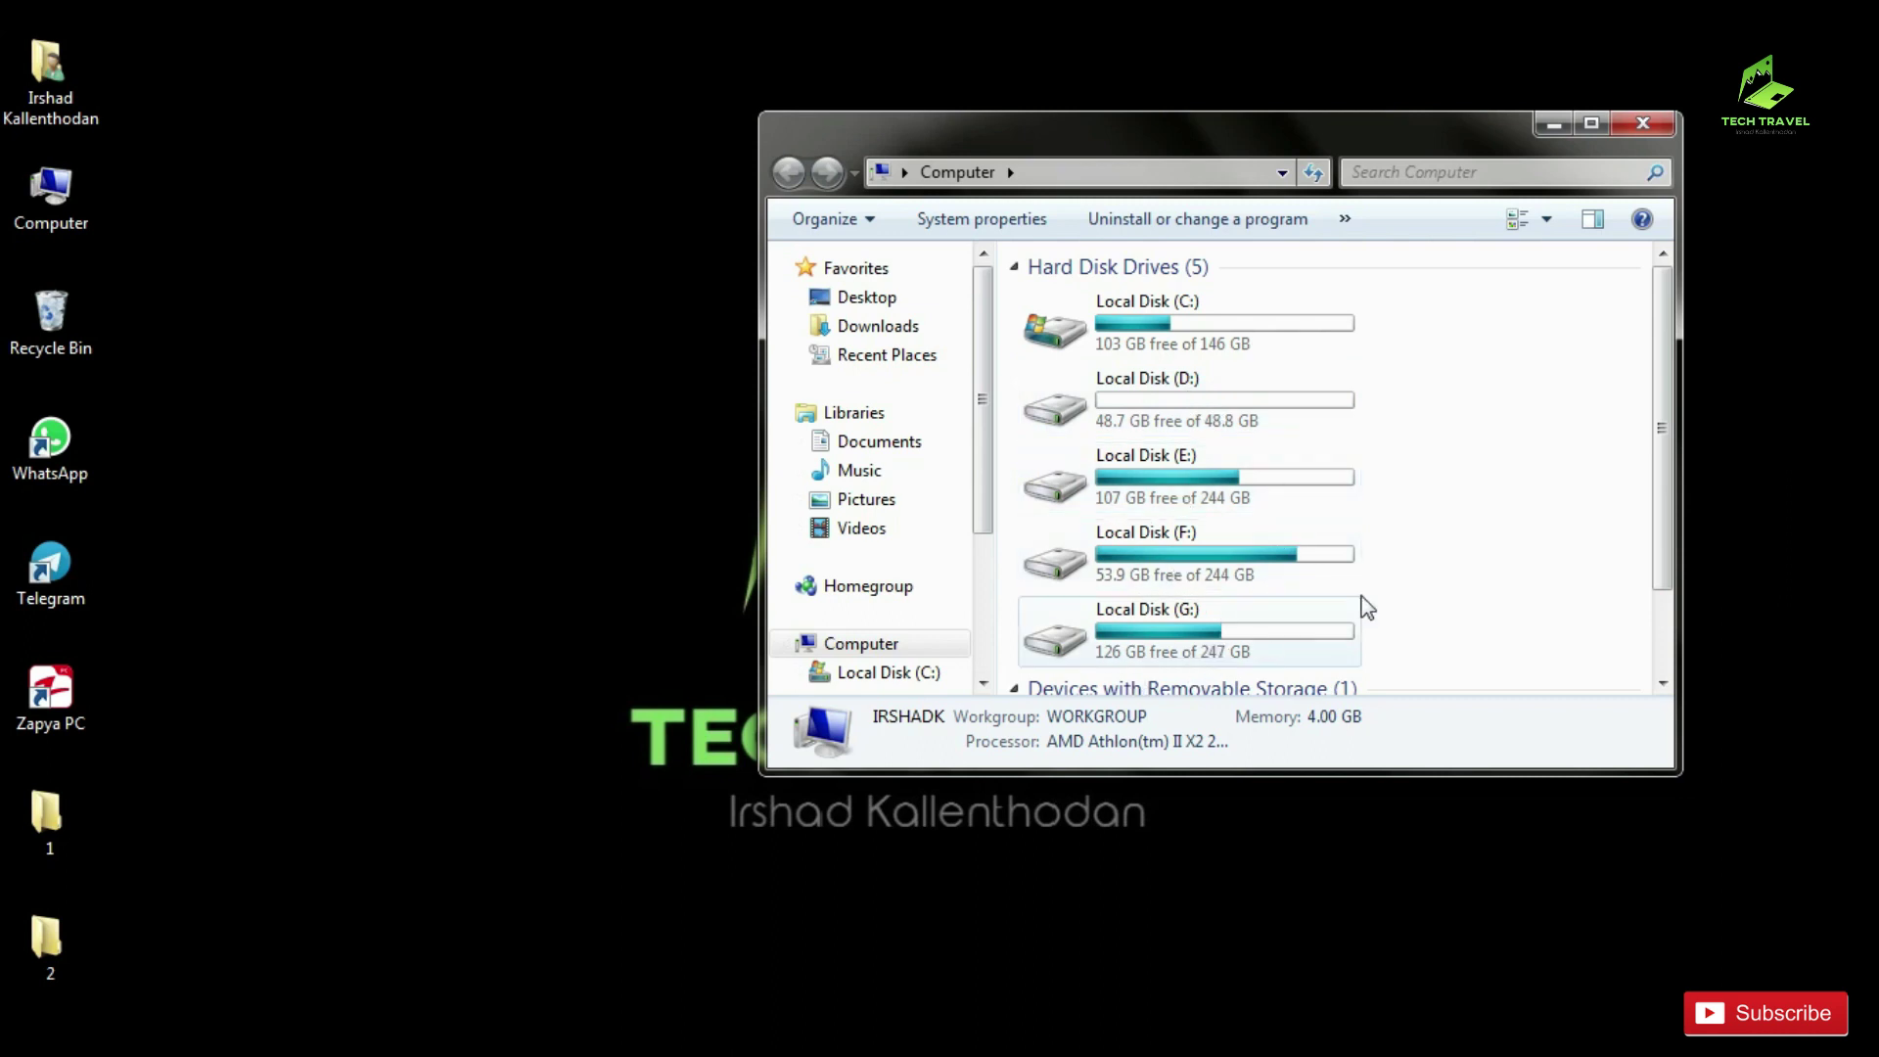
- Look through the drives listed in the Computer window and select Local Disk (G:)
{"action": "left_click_drag", "start_coordinate": [1656, 495], "coordinate": [1658, 601]}
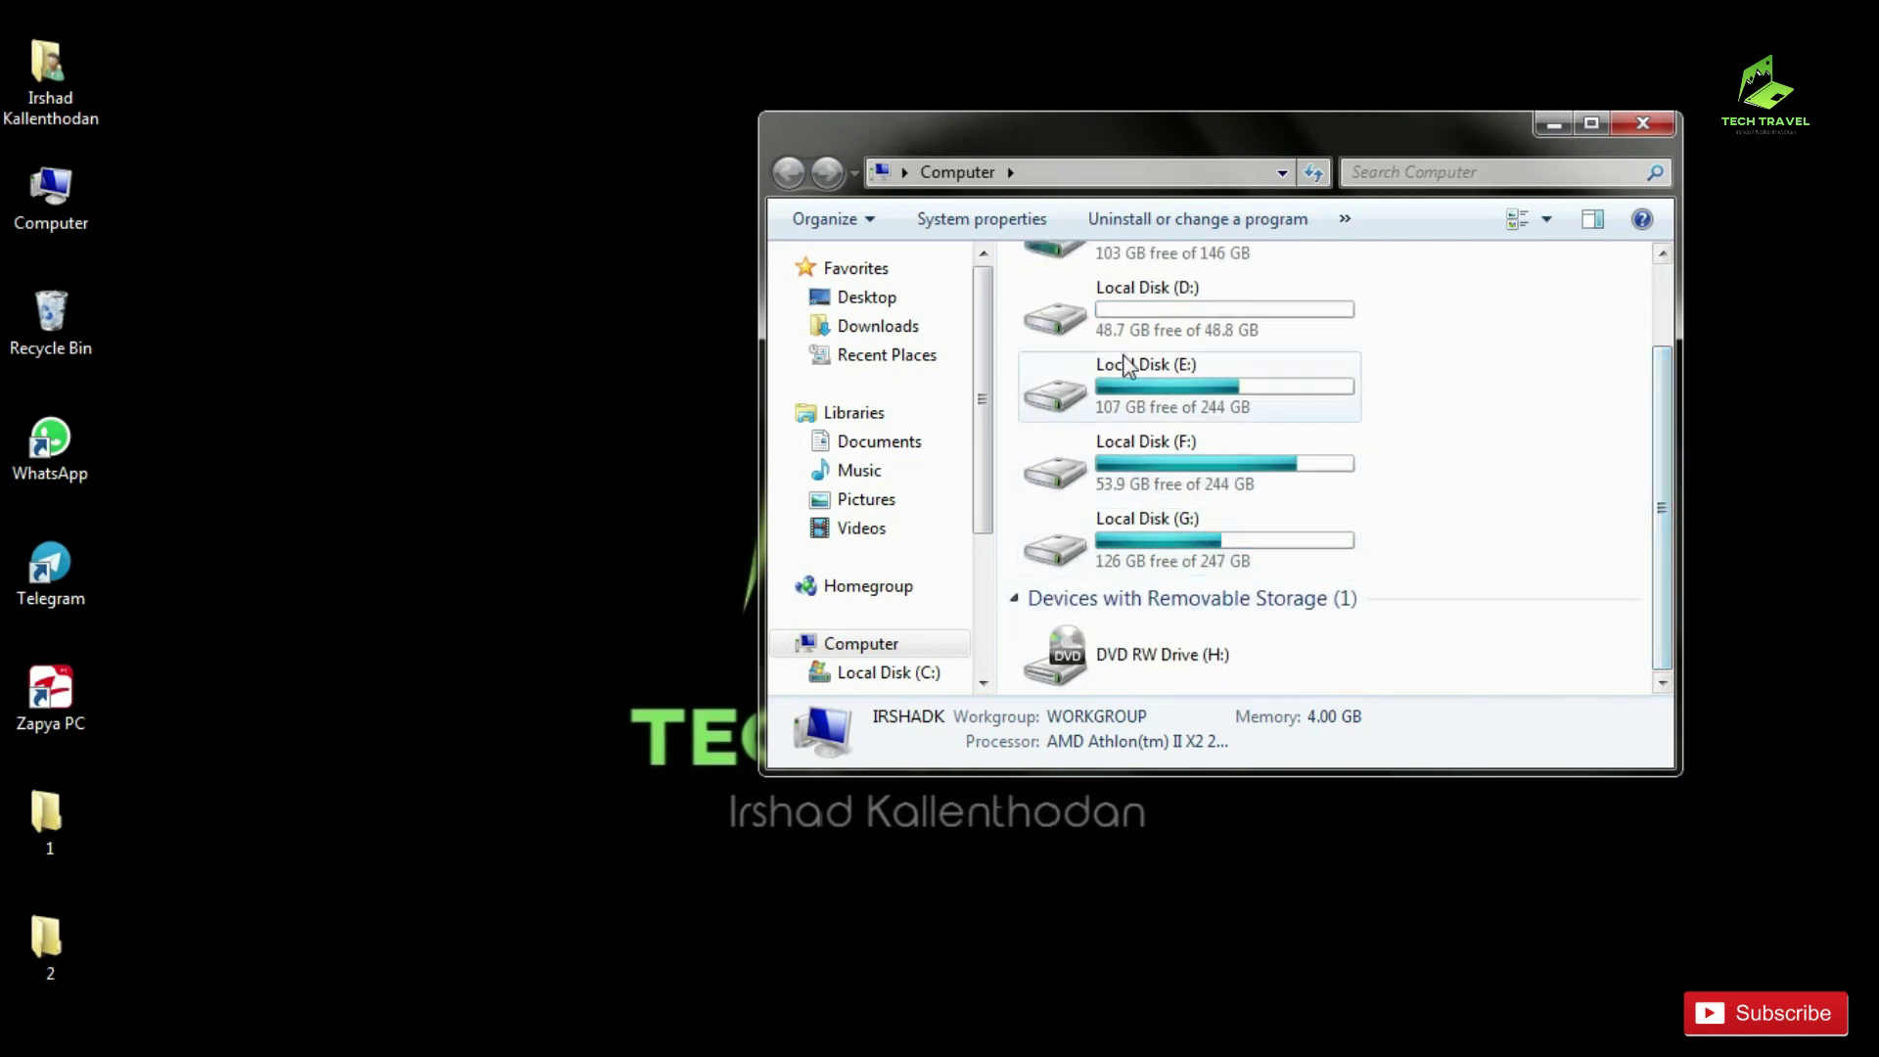
{"action": "scroll", "coordinate": [1370, 565], "scroll_direction": "up", "scroll_amount": 2}
{"action": "scroll", "coordinate": [1365, 564], "scroll_direction": "down", "scroll_amount": 2}
{"action": "scroll", "coordinate": [1364, 561], "scroll_direction": "up", "scroll_amount": 2}
{"action": "scroll", "coordinate": [1365, 568], "scroll_direction": "down", "scroll_amount": 2}
{"action": "scroll", "coordinate": [1283, 549], "scroll_direction": "up", "scroll_amount": 2}
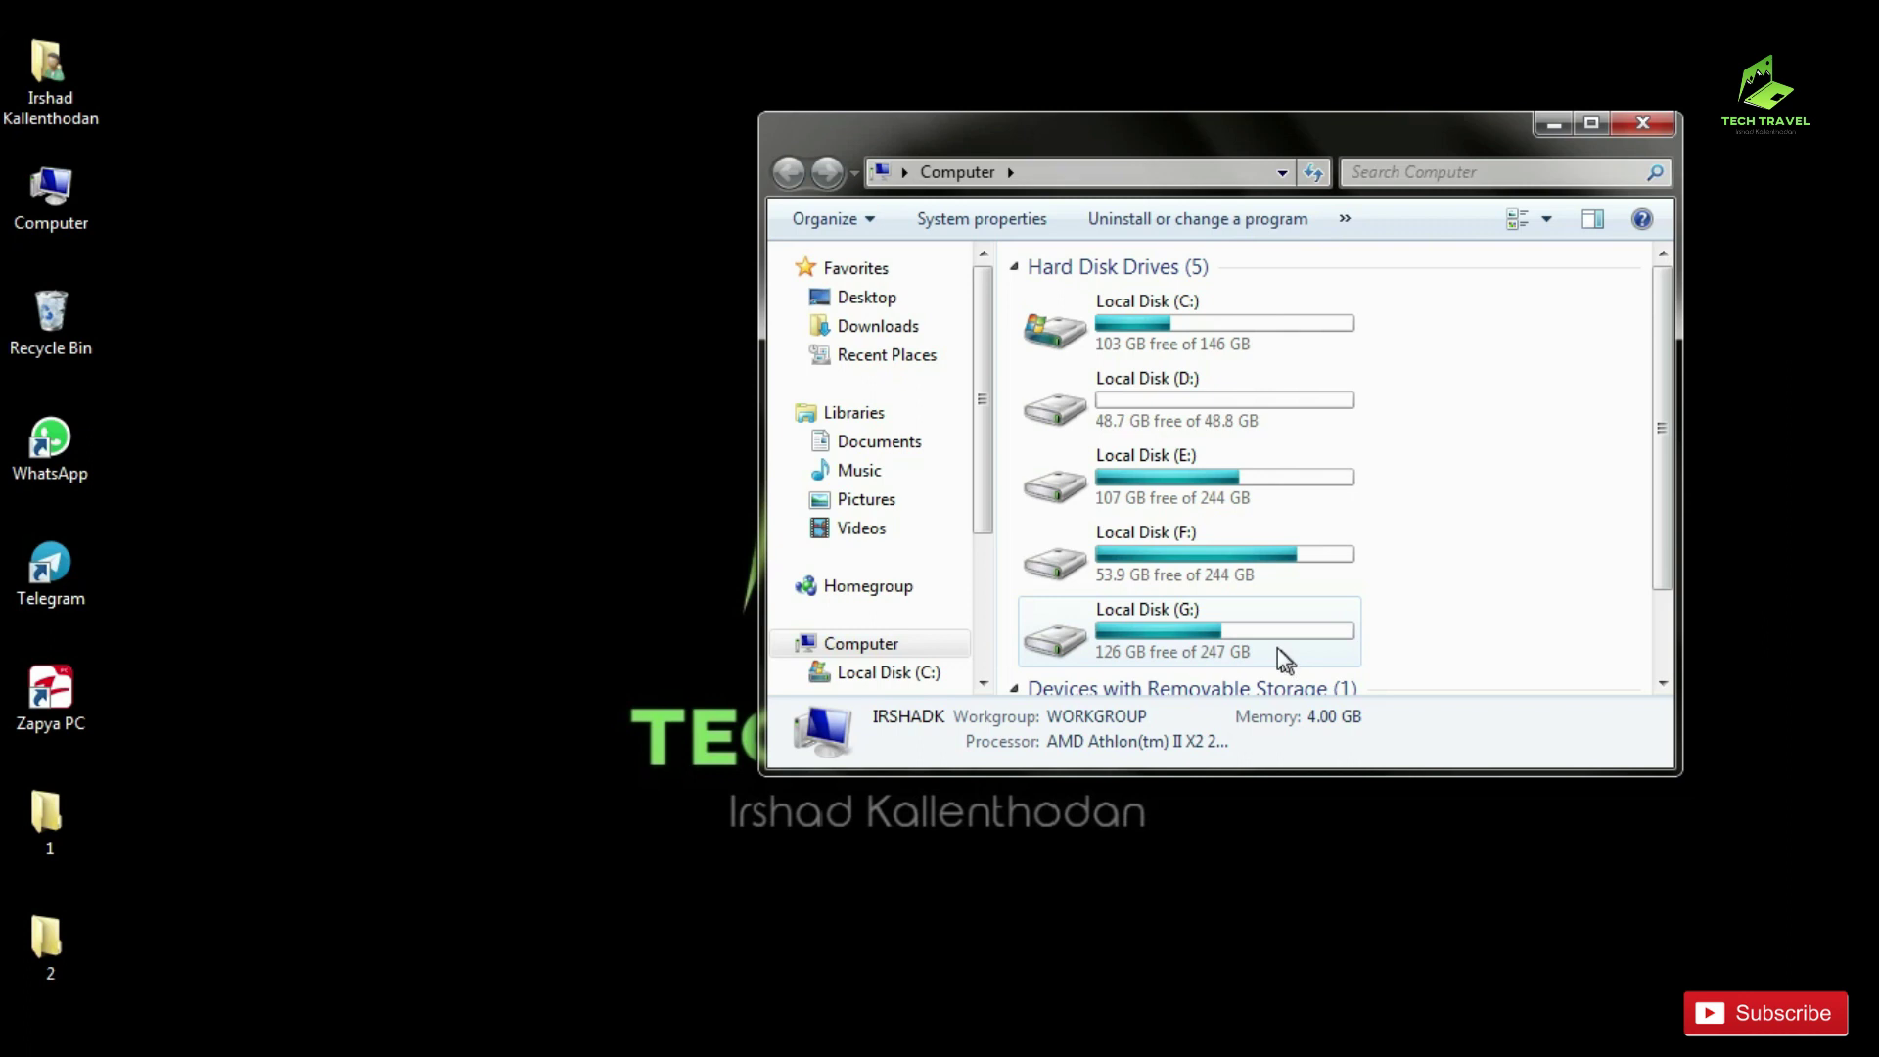
{"action": "left_click", "coordinate": [1224, 629]}
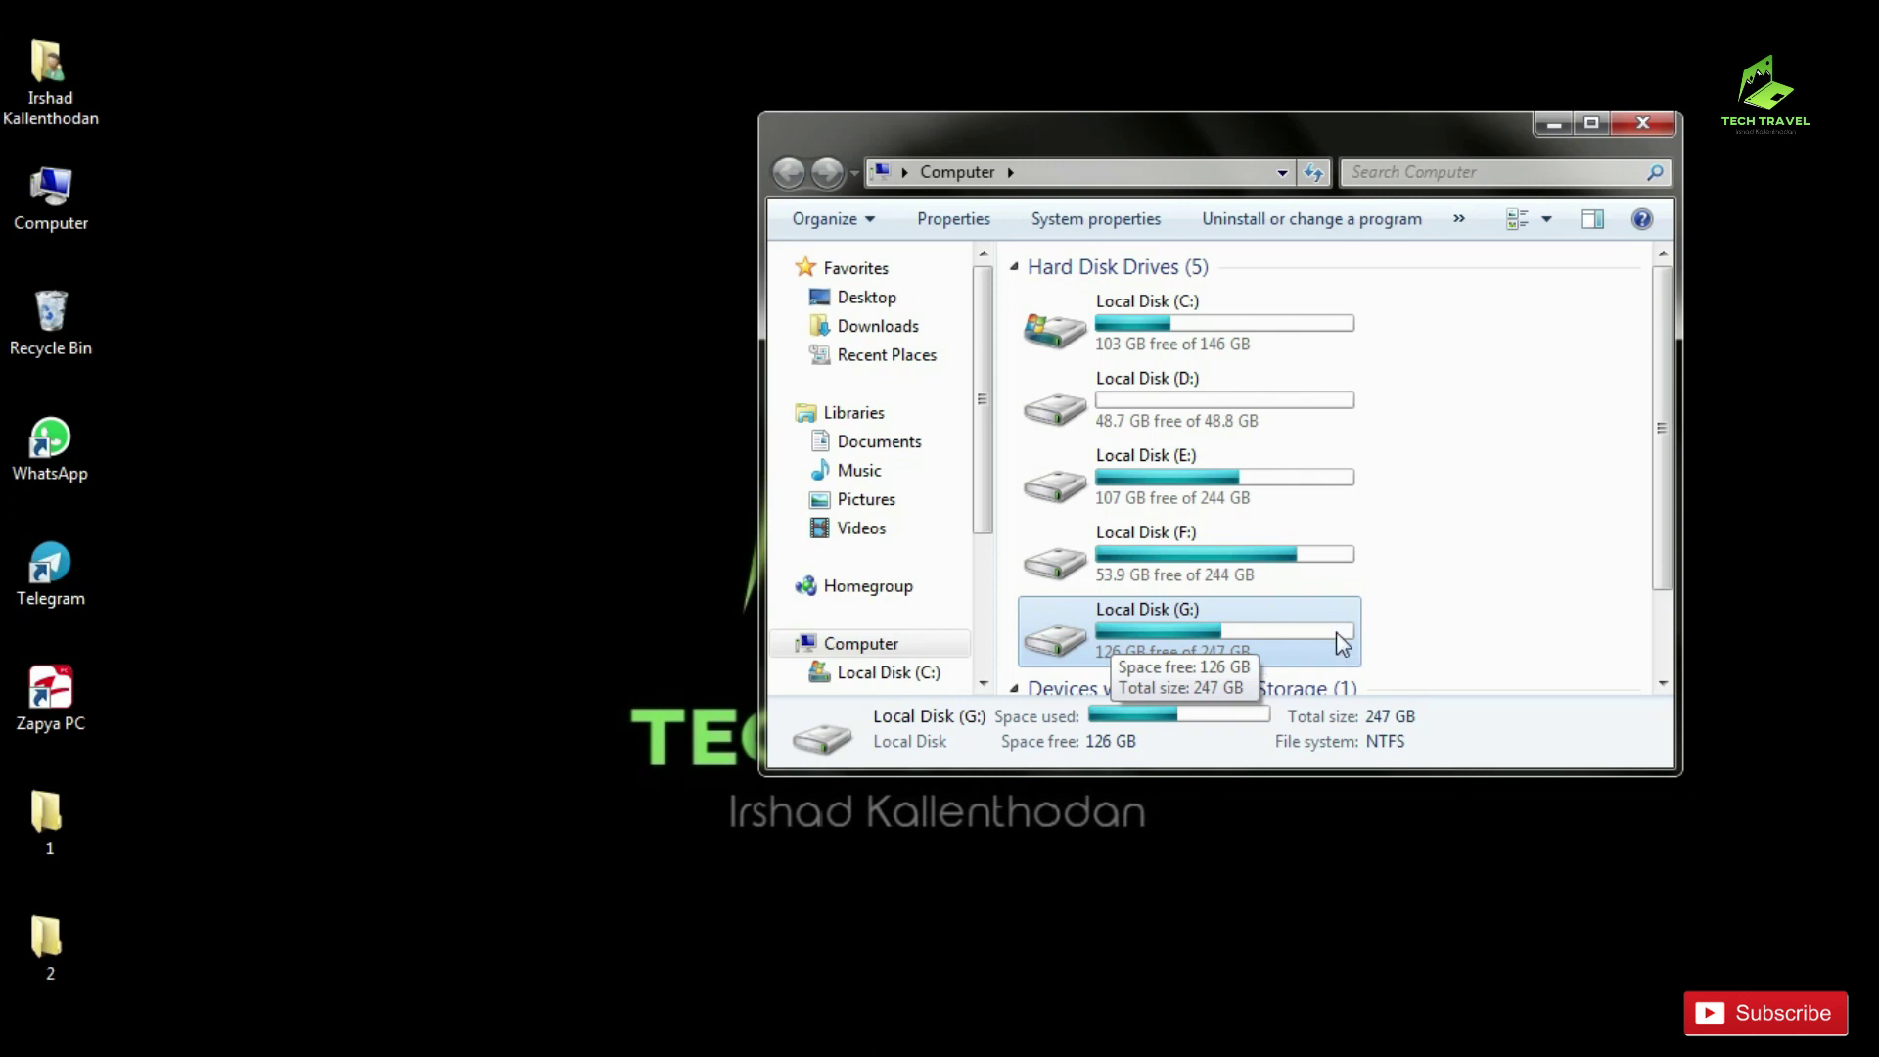
{"action": "mouse_move", "coordinate": [1660, 548]}
{"action": "left_mouse_down"}
{"action": "mouse_move", "coordinate": [1676, 638]}
{"action": "mouse_move", "coordinate": [1652, 445]}
{"action": "mouse_move", "coordinate": [1681, 661]}
{"action": "mouse_move", "coordinate": [1668, 539]}
{"action": "left_mouse_up"}
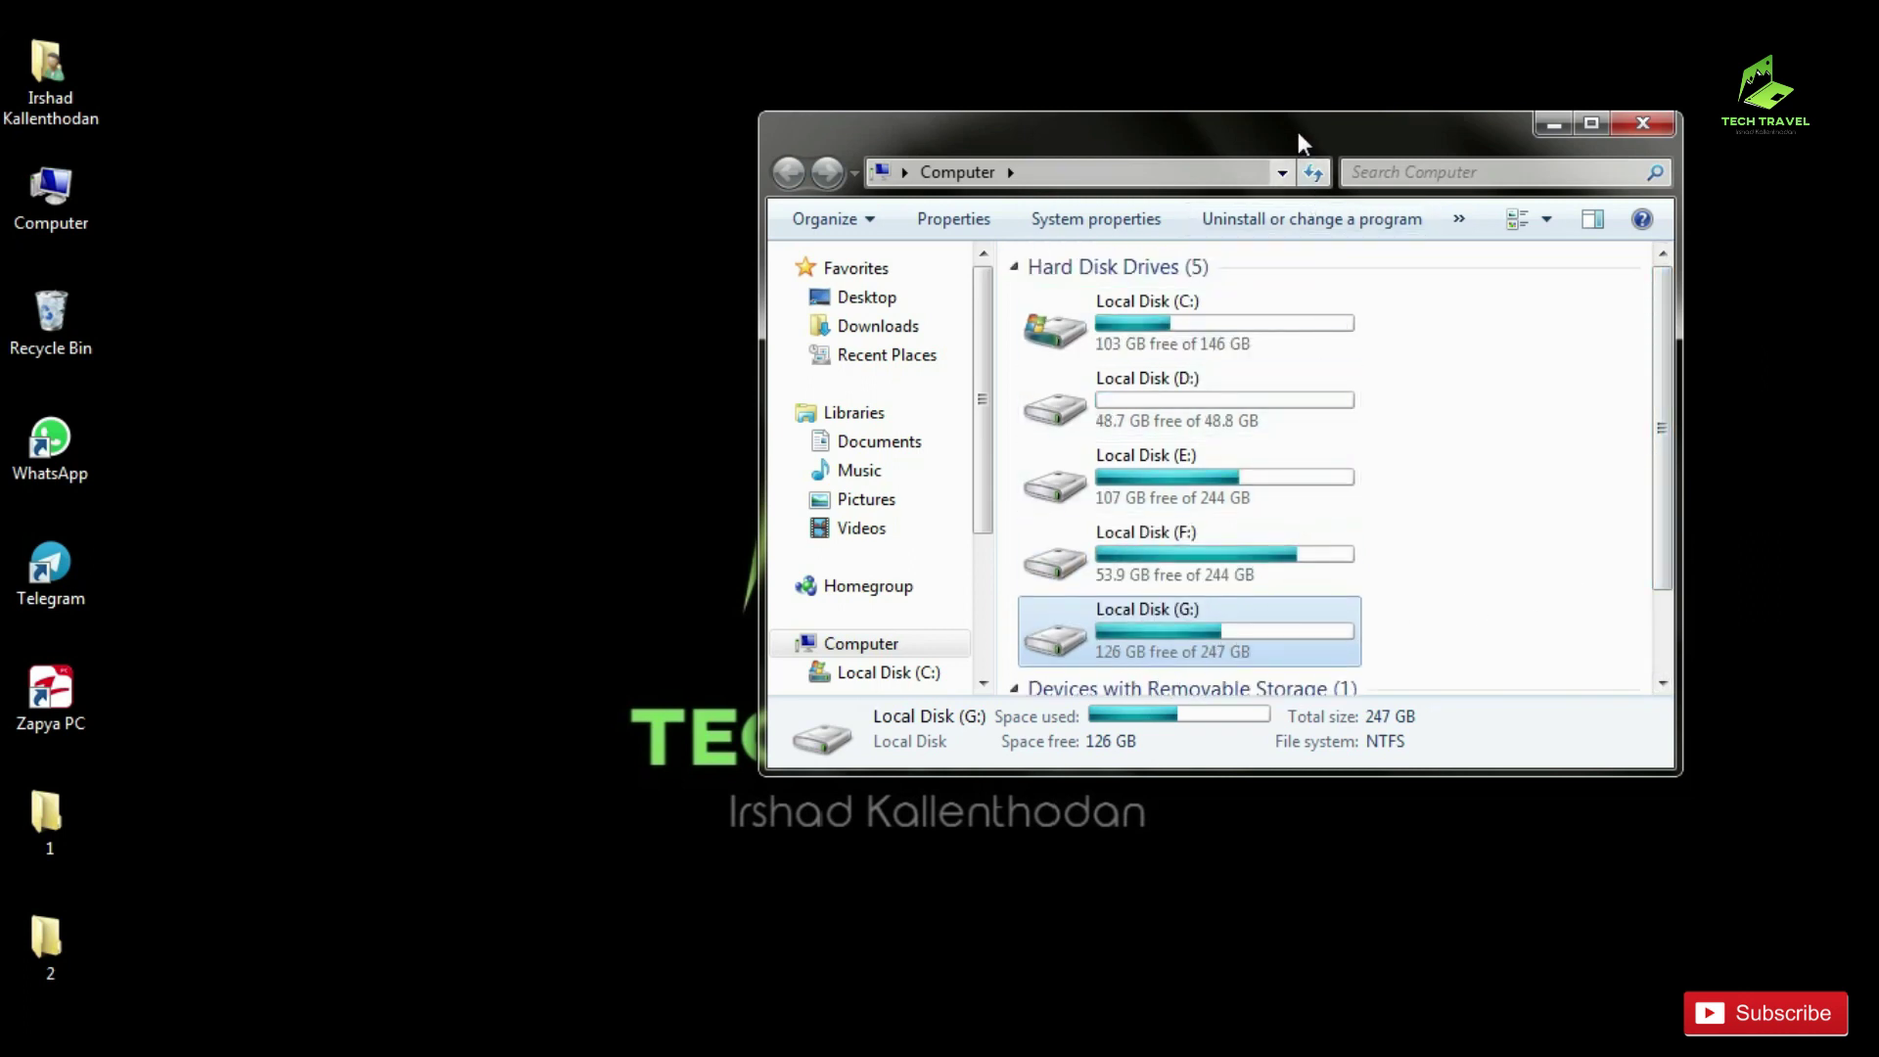
- Snap the Computer window to the right half of the screen and open Computer Management
{"action": "left_click_drag", "start_coordinate": [1301, 147], "coordinate": [1852, 115]}
{"action": "key", "text": "super+Right"}
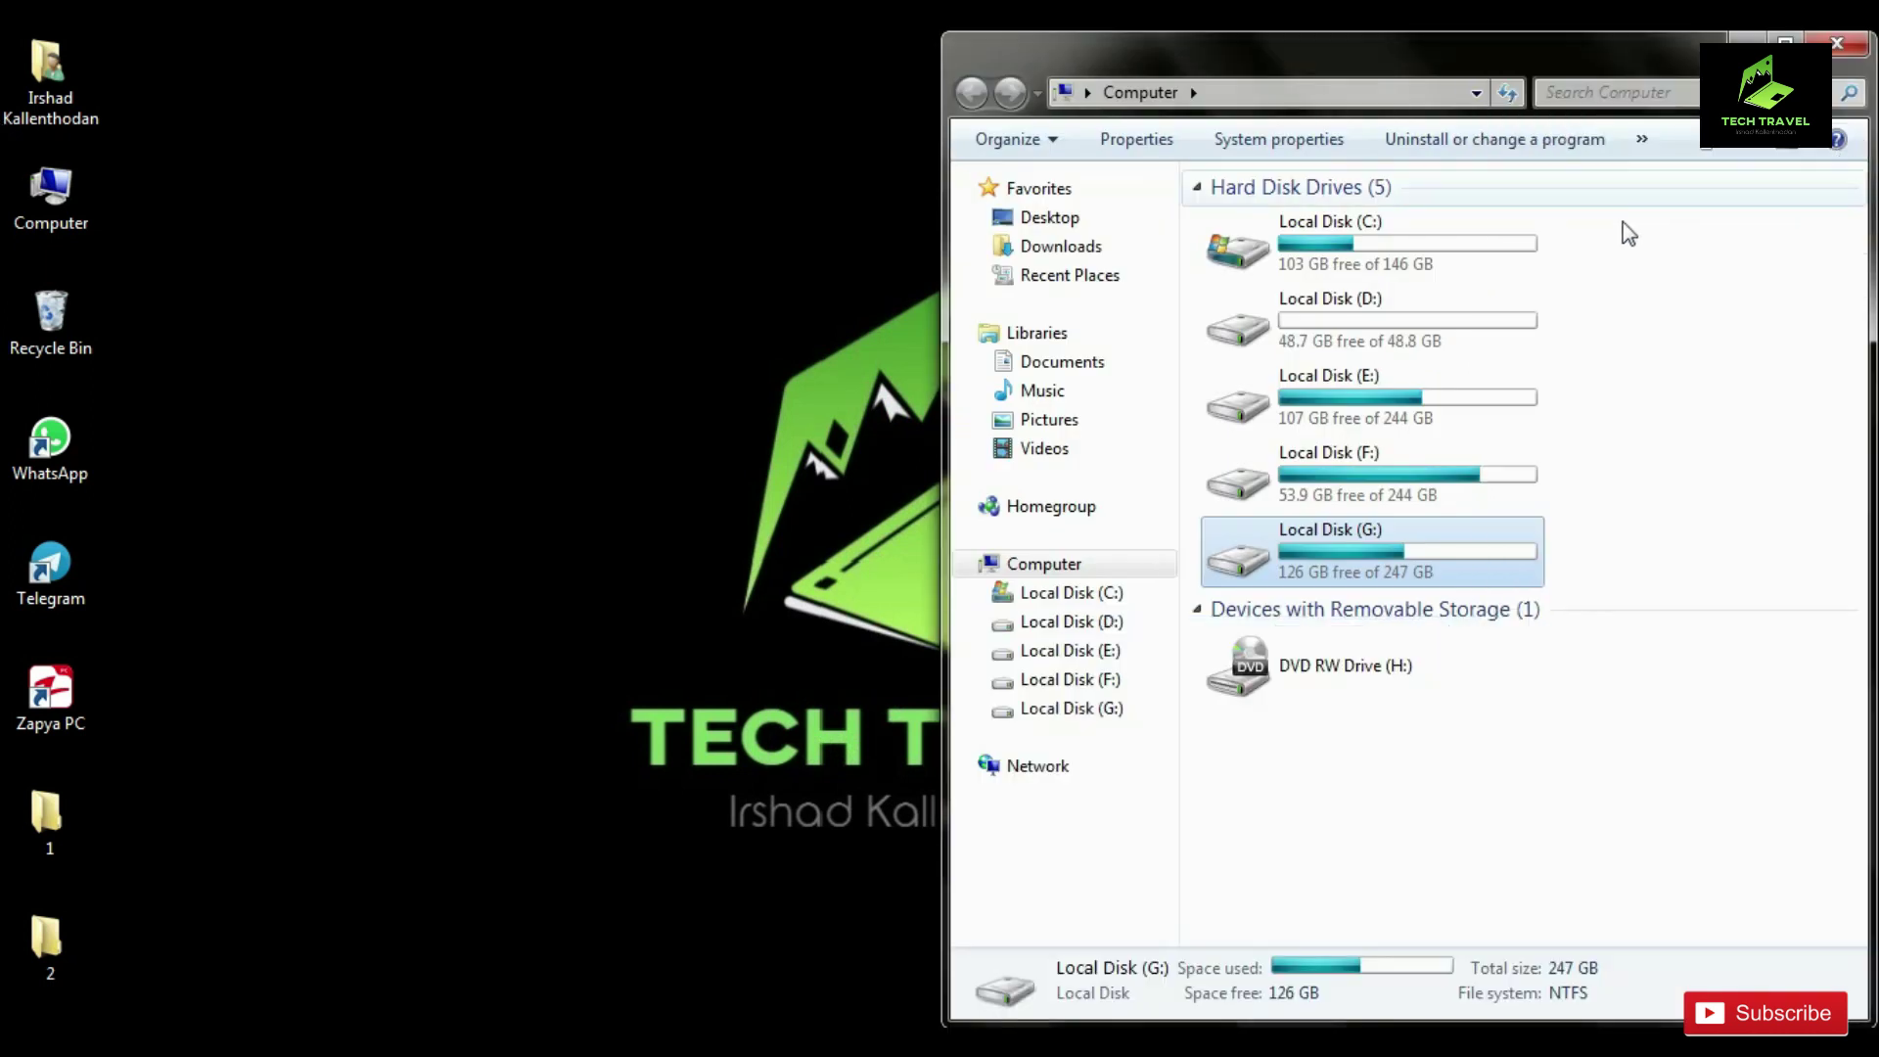
{"action": "right_click", "coordinate": [57, 198]}
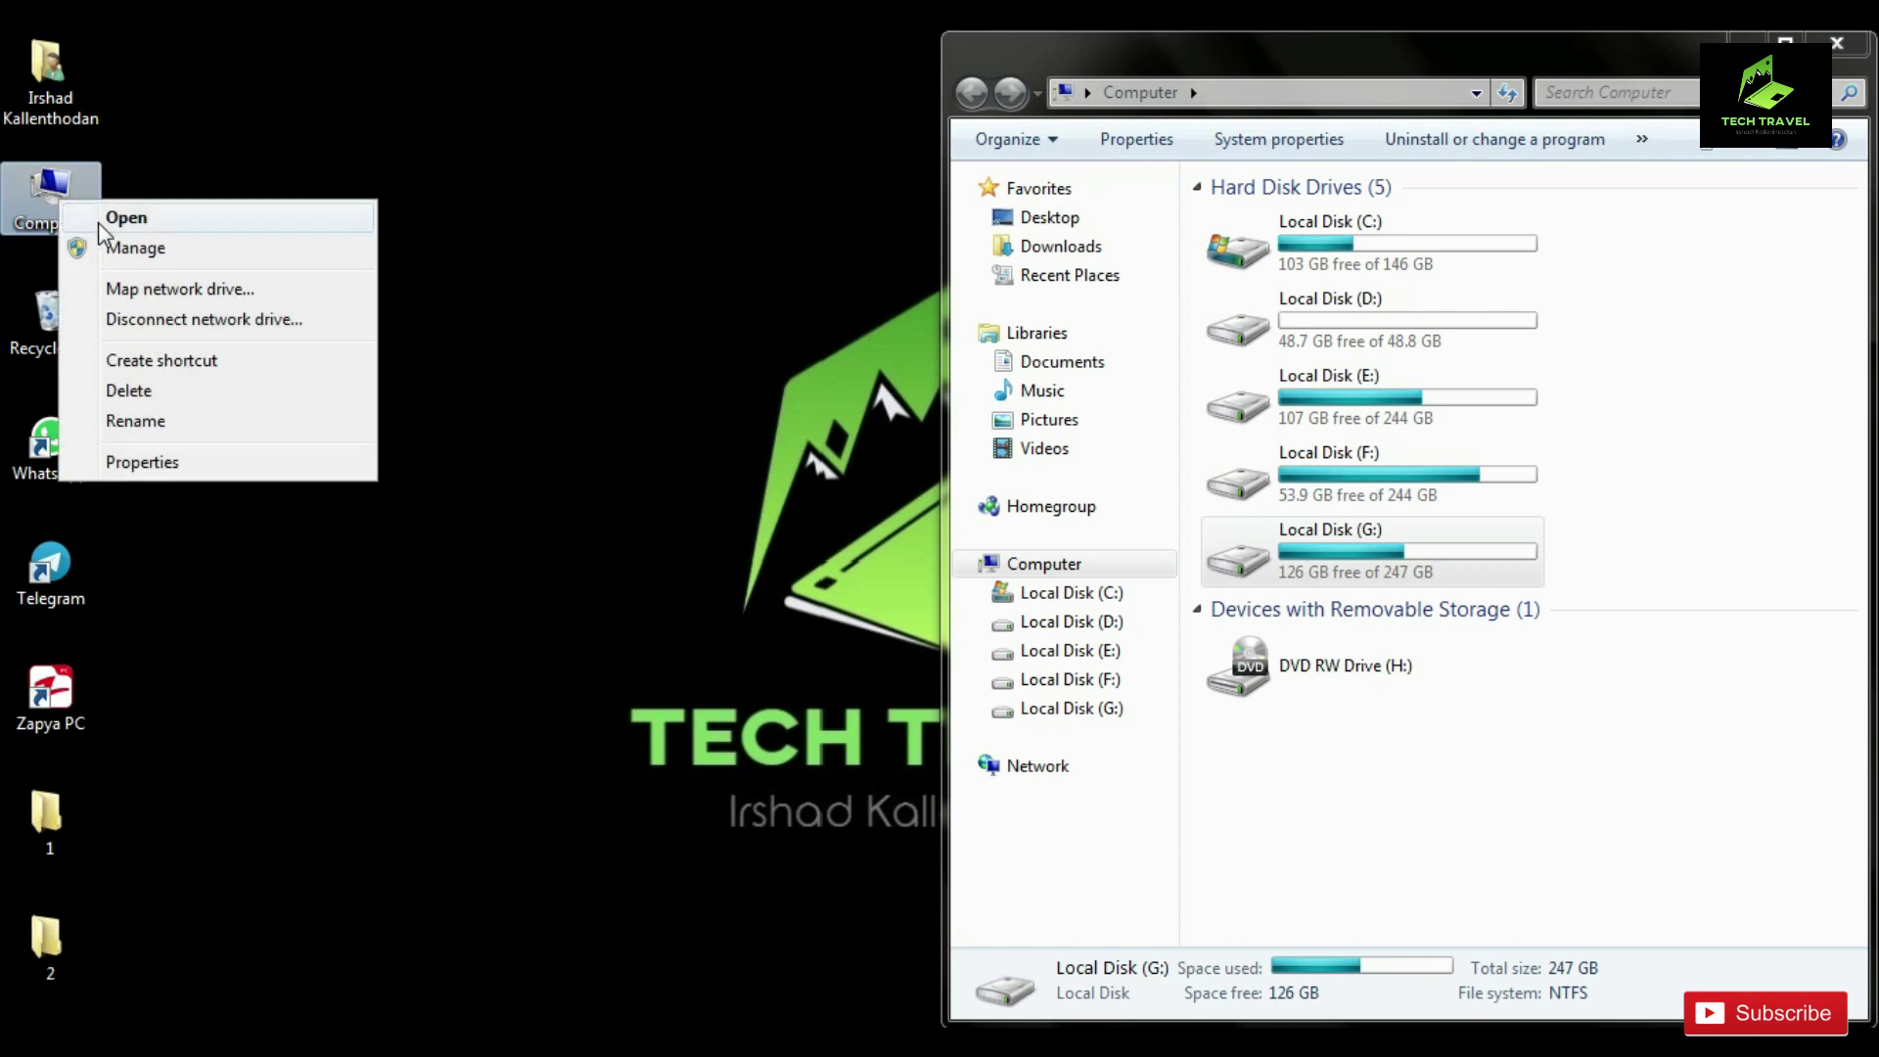
{"action": "left_click", "coordinate": [137, 249]}
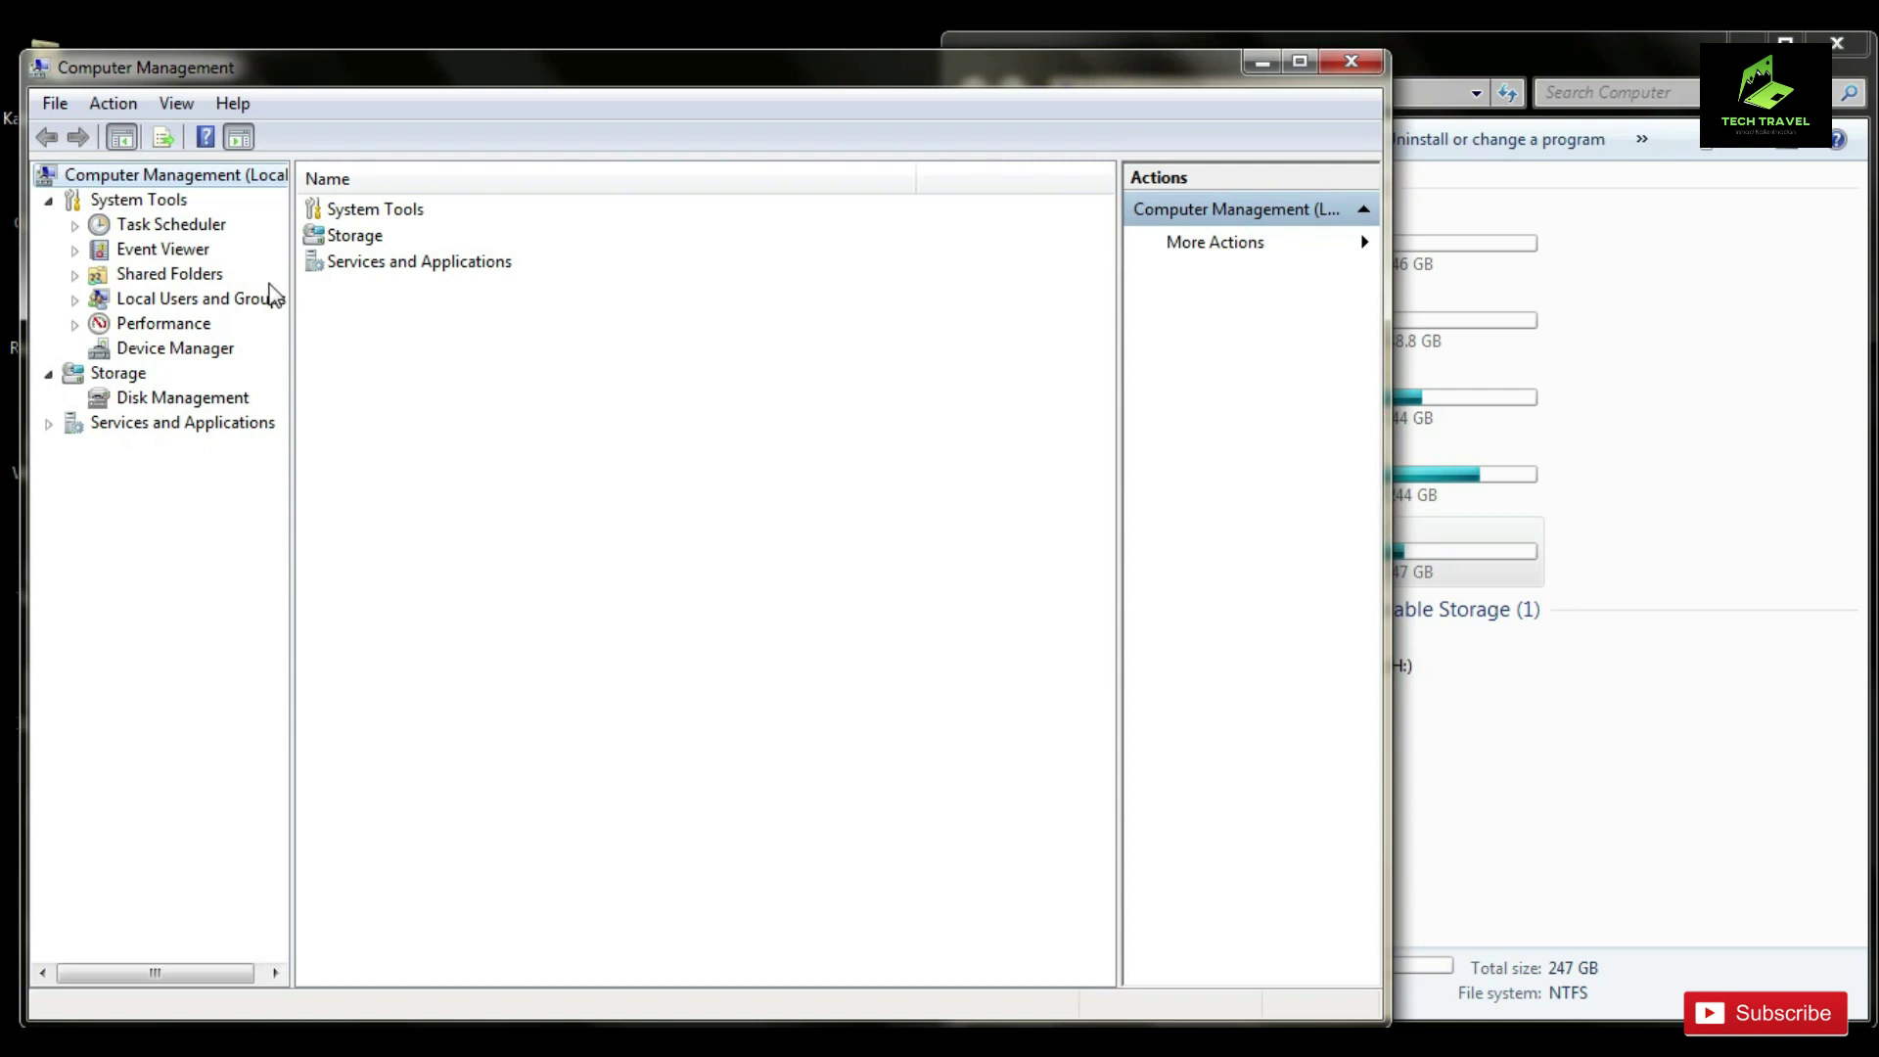
- Snap the Computer Management window to the left half of the screen, open Disk Management and widen its volume view
{"action": "left_click_drag", "start_coordinate": [981, 78], "coordinate": [2, 108]}
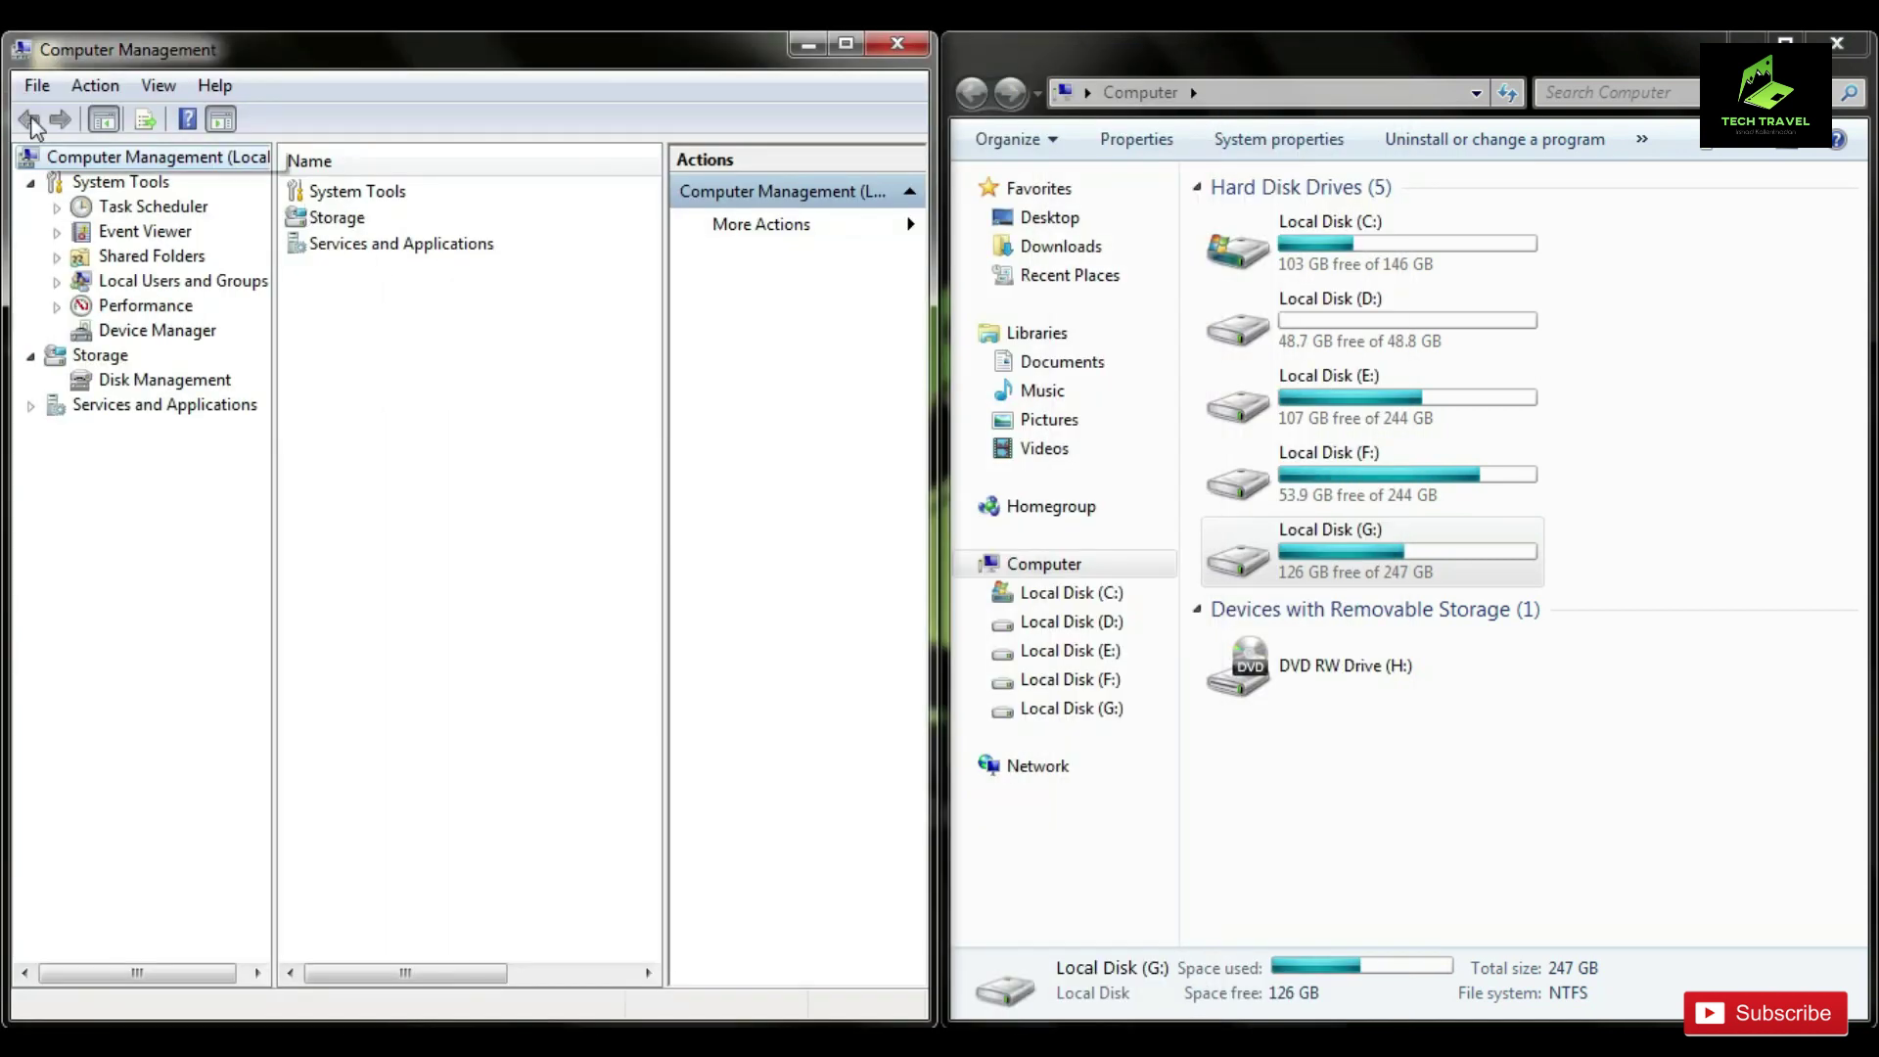
{"action": "left_click", "coordinate": [184, 383]}
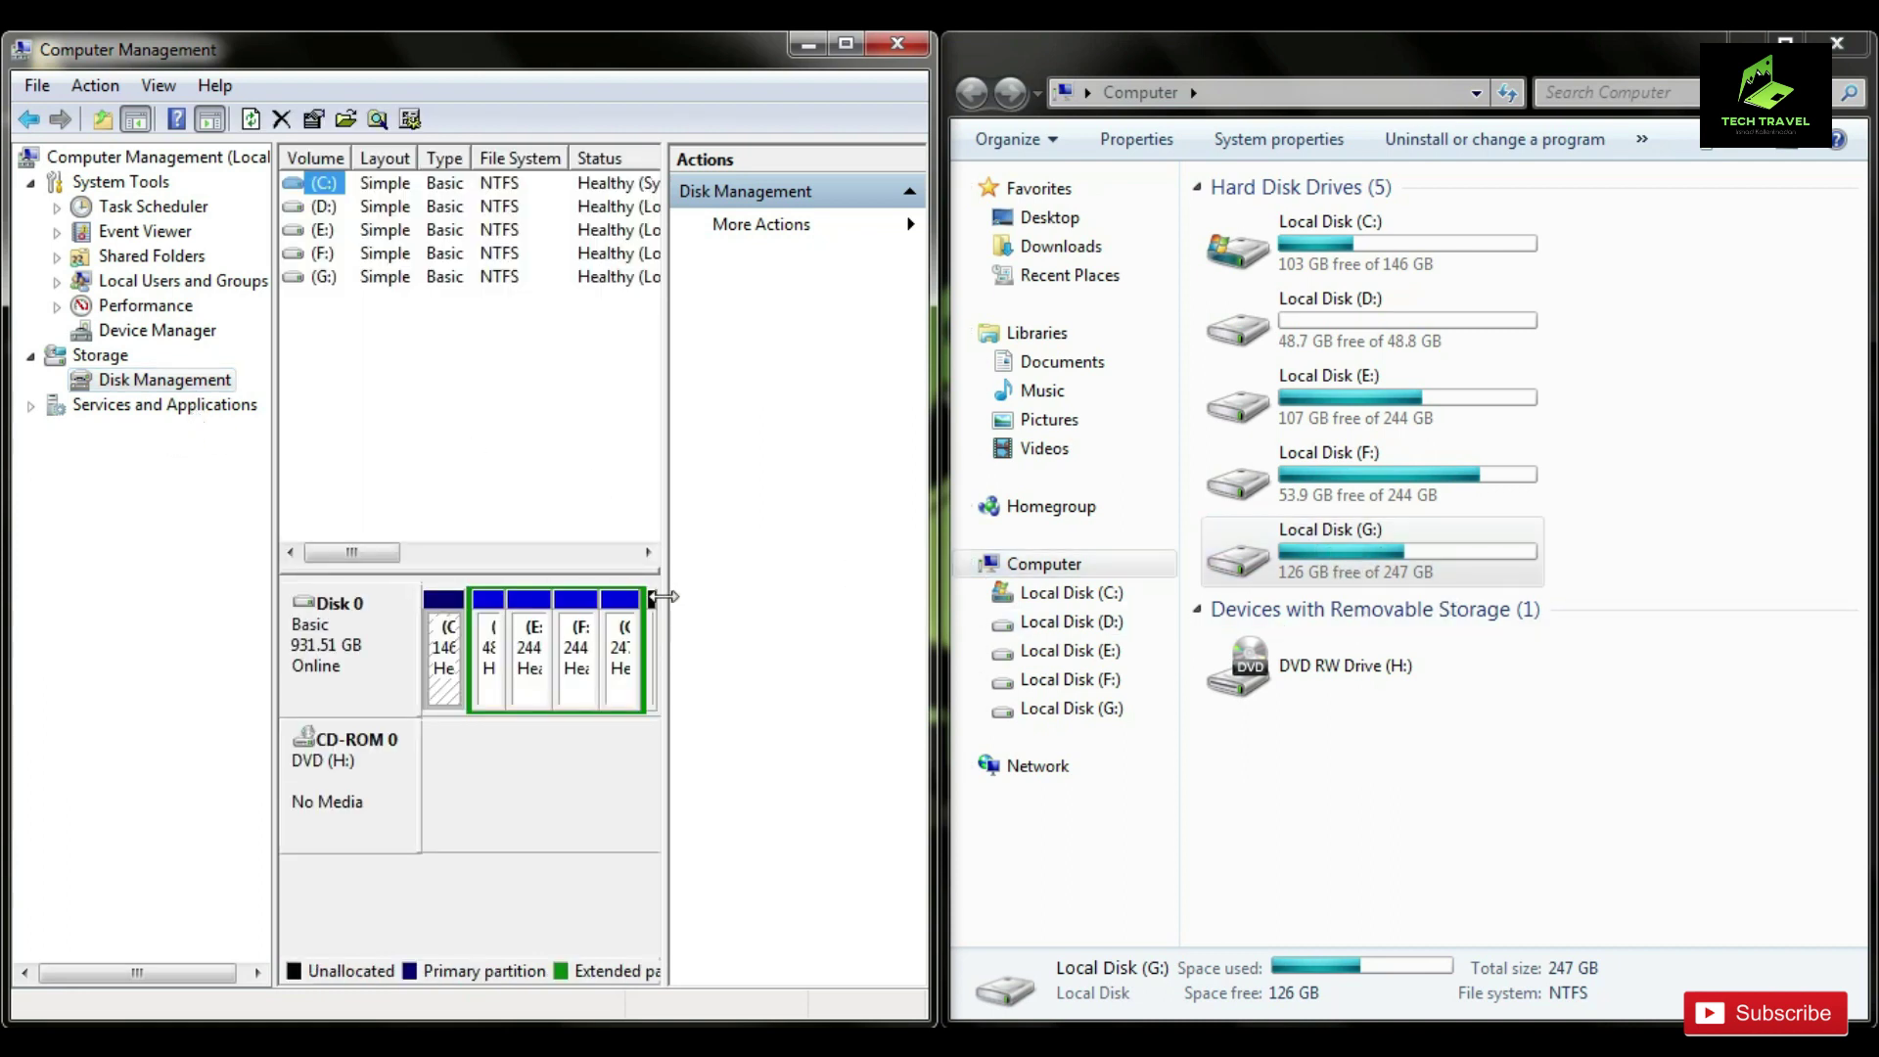
{"action": "left_click_drag", "start_coordinate": [666, 596], "coordinate": [786, 596]}
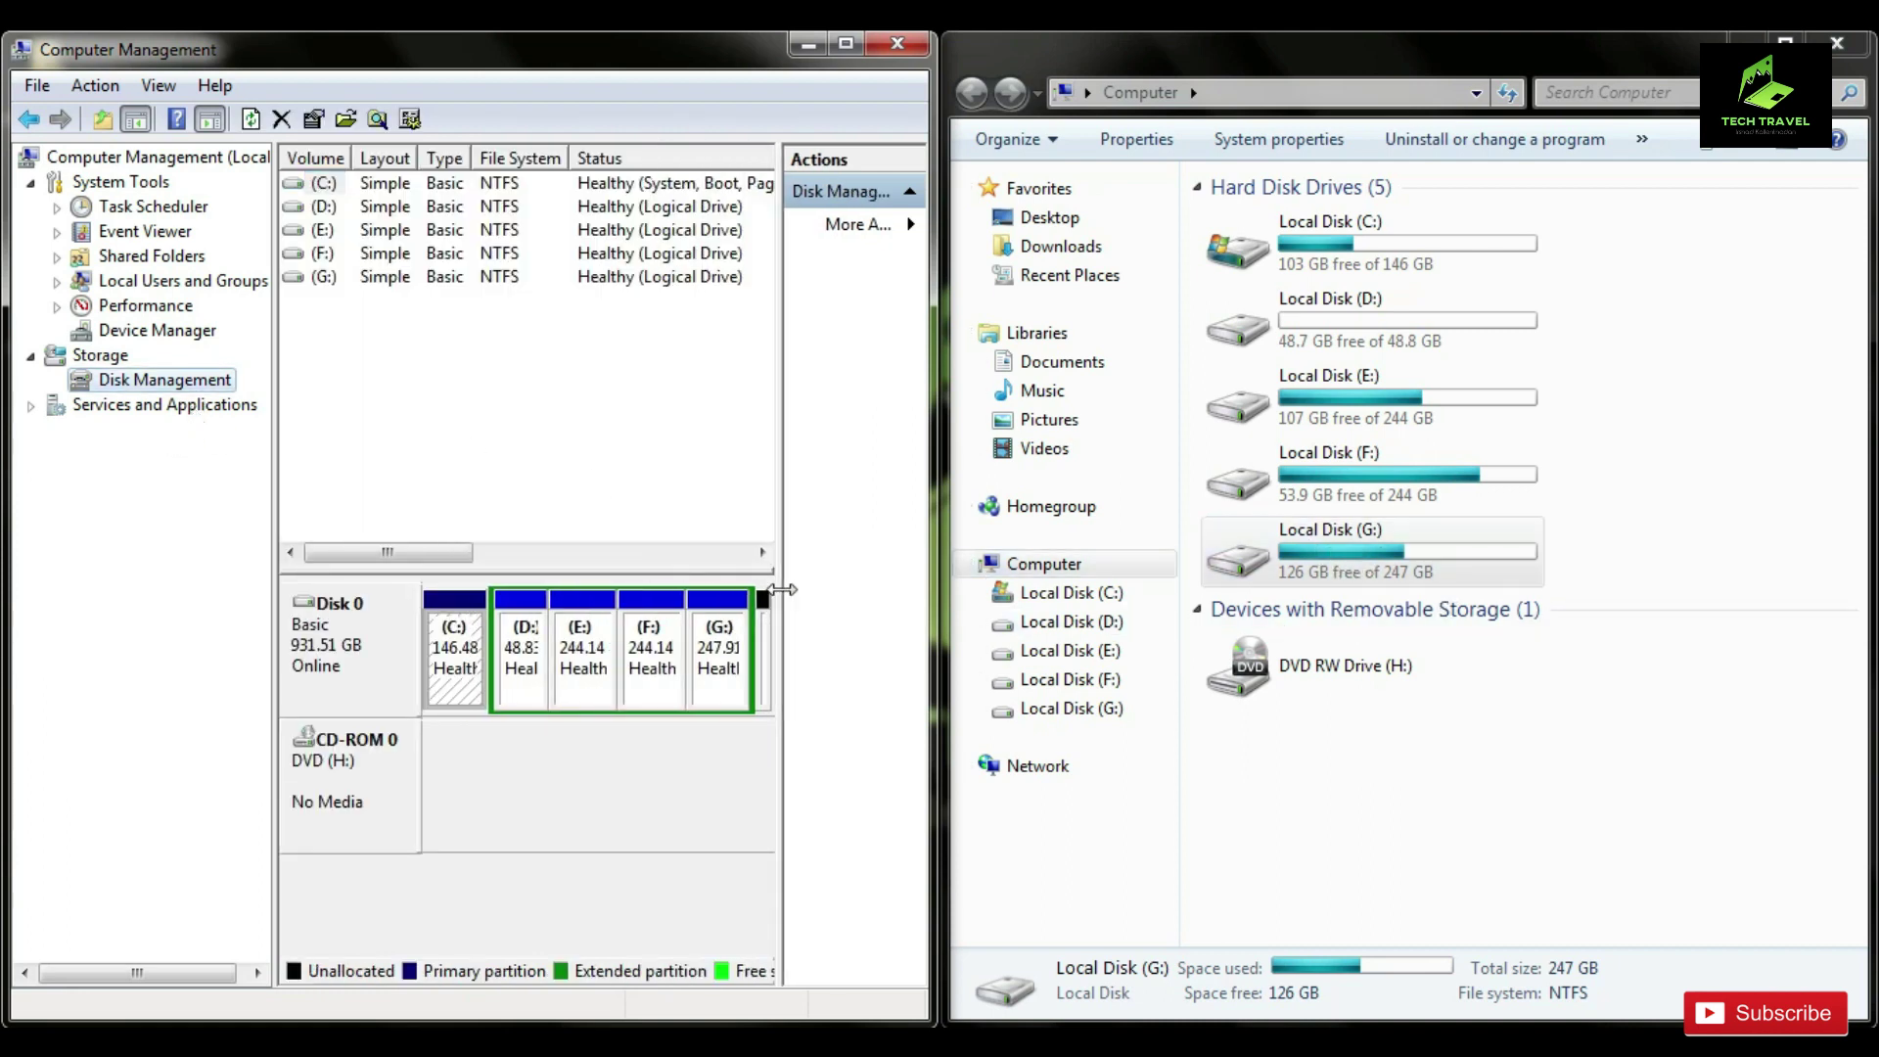
- Remove the drive letter from the G: volume on Disk 0 and accept the drive letter warning
{"action": "left_click", "coordinate": [734, 636]}
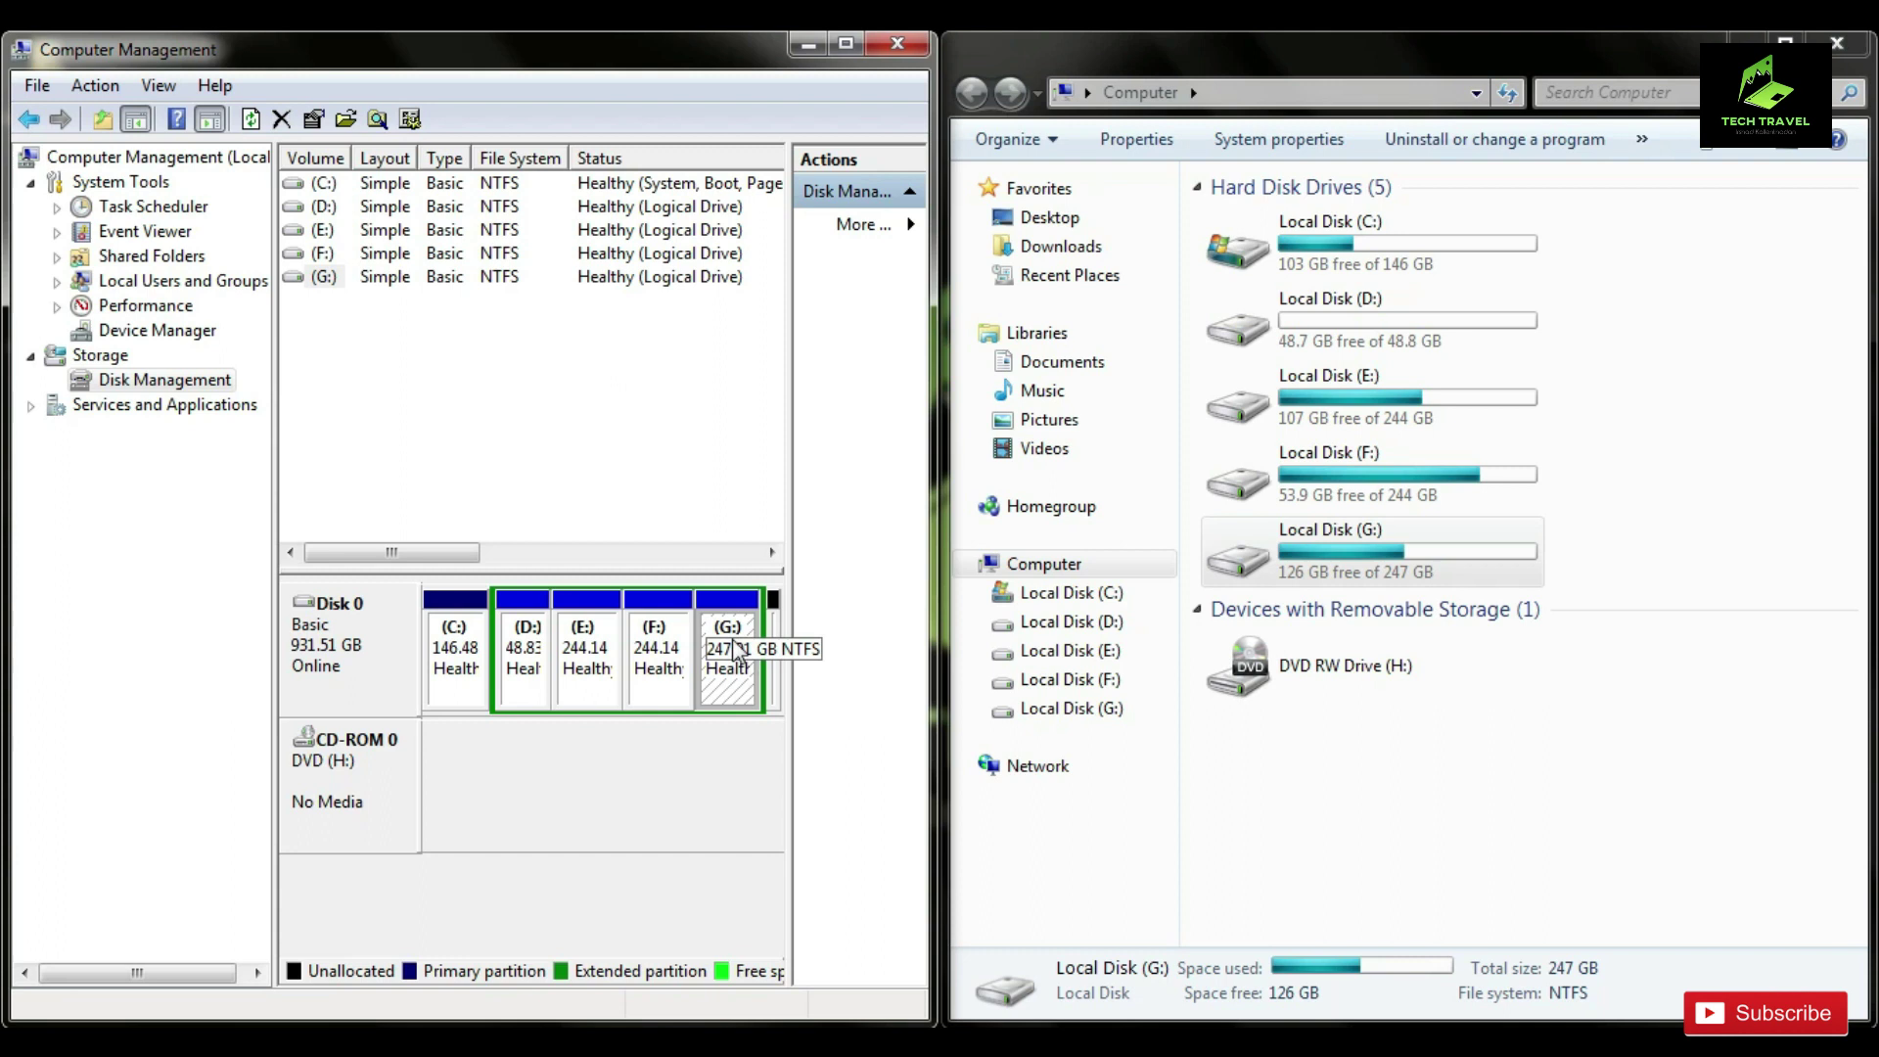
{"action": "right_click", "coordinate": [734, 636]}
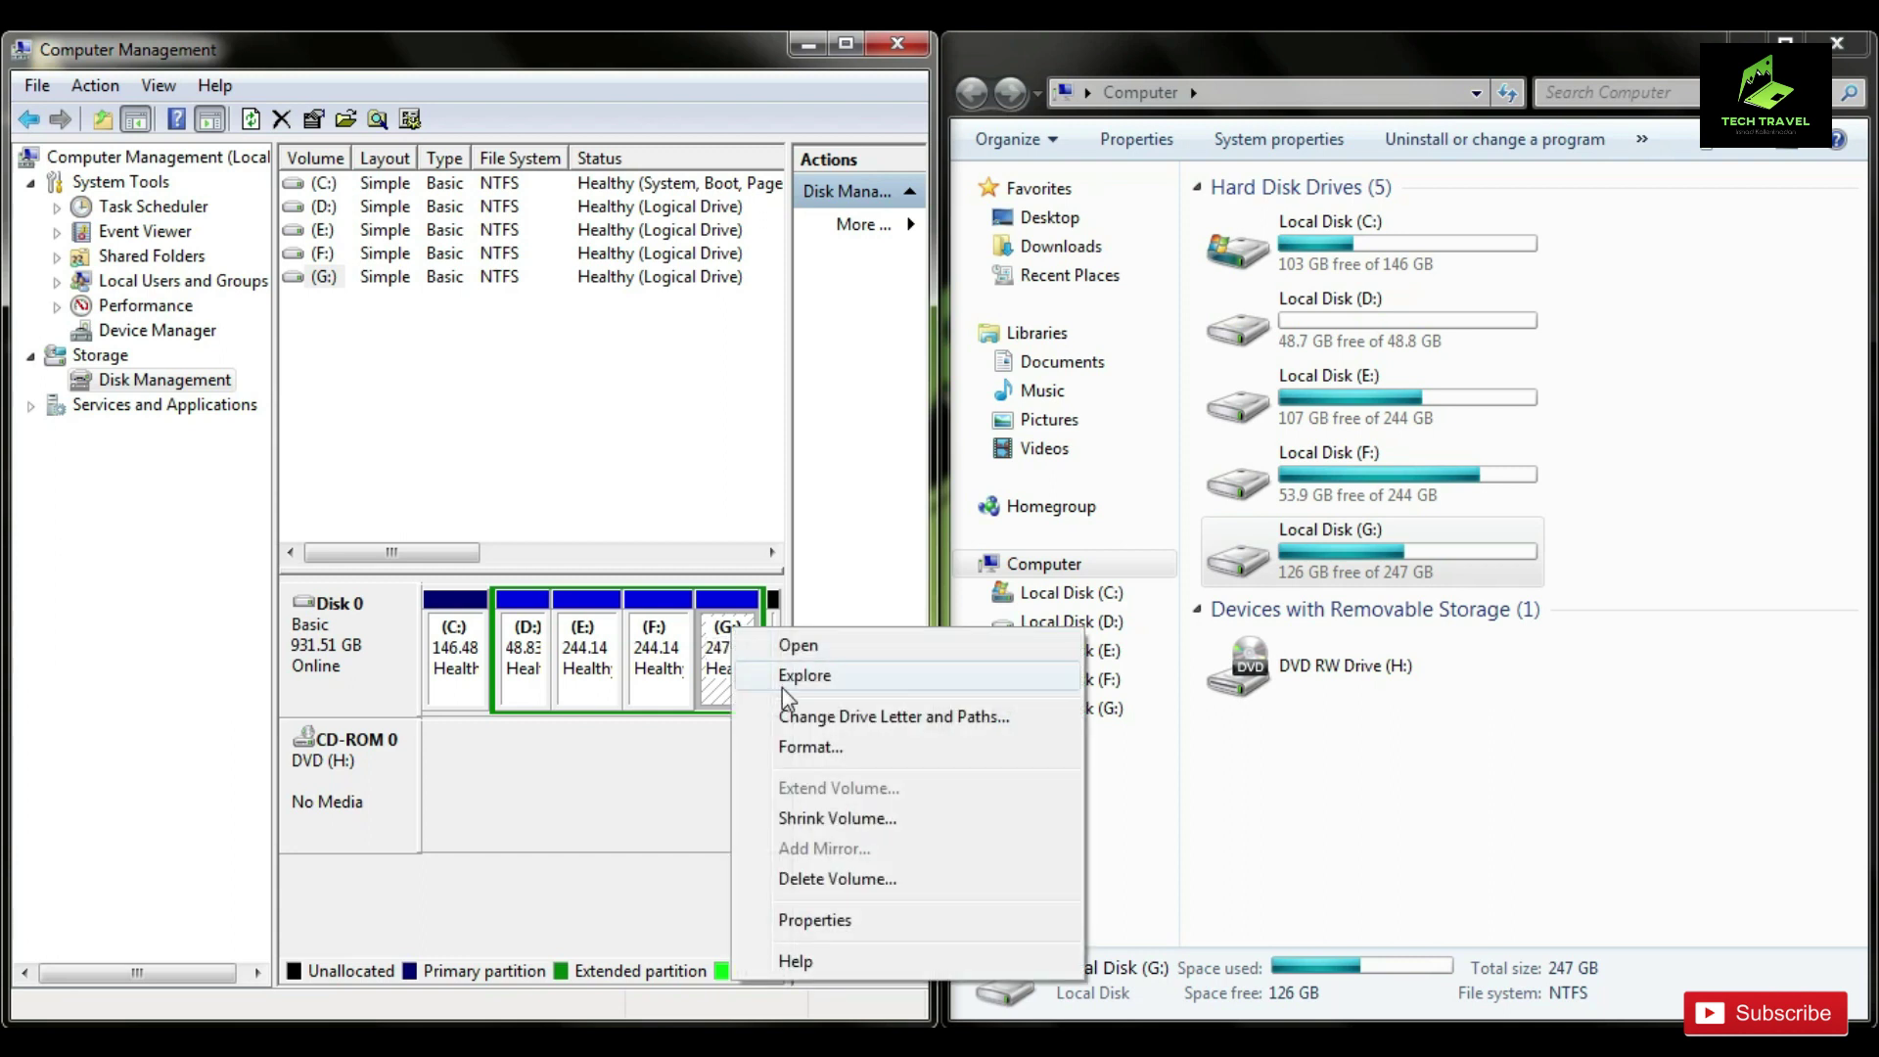
{"action": "left_click", "coordinate": [937, 720]}
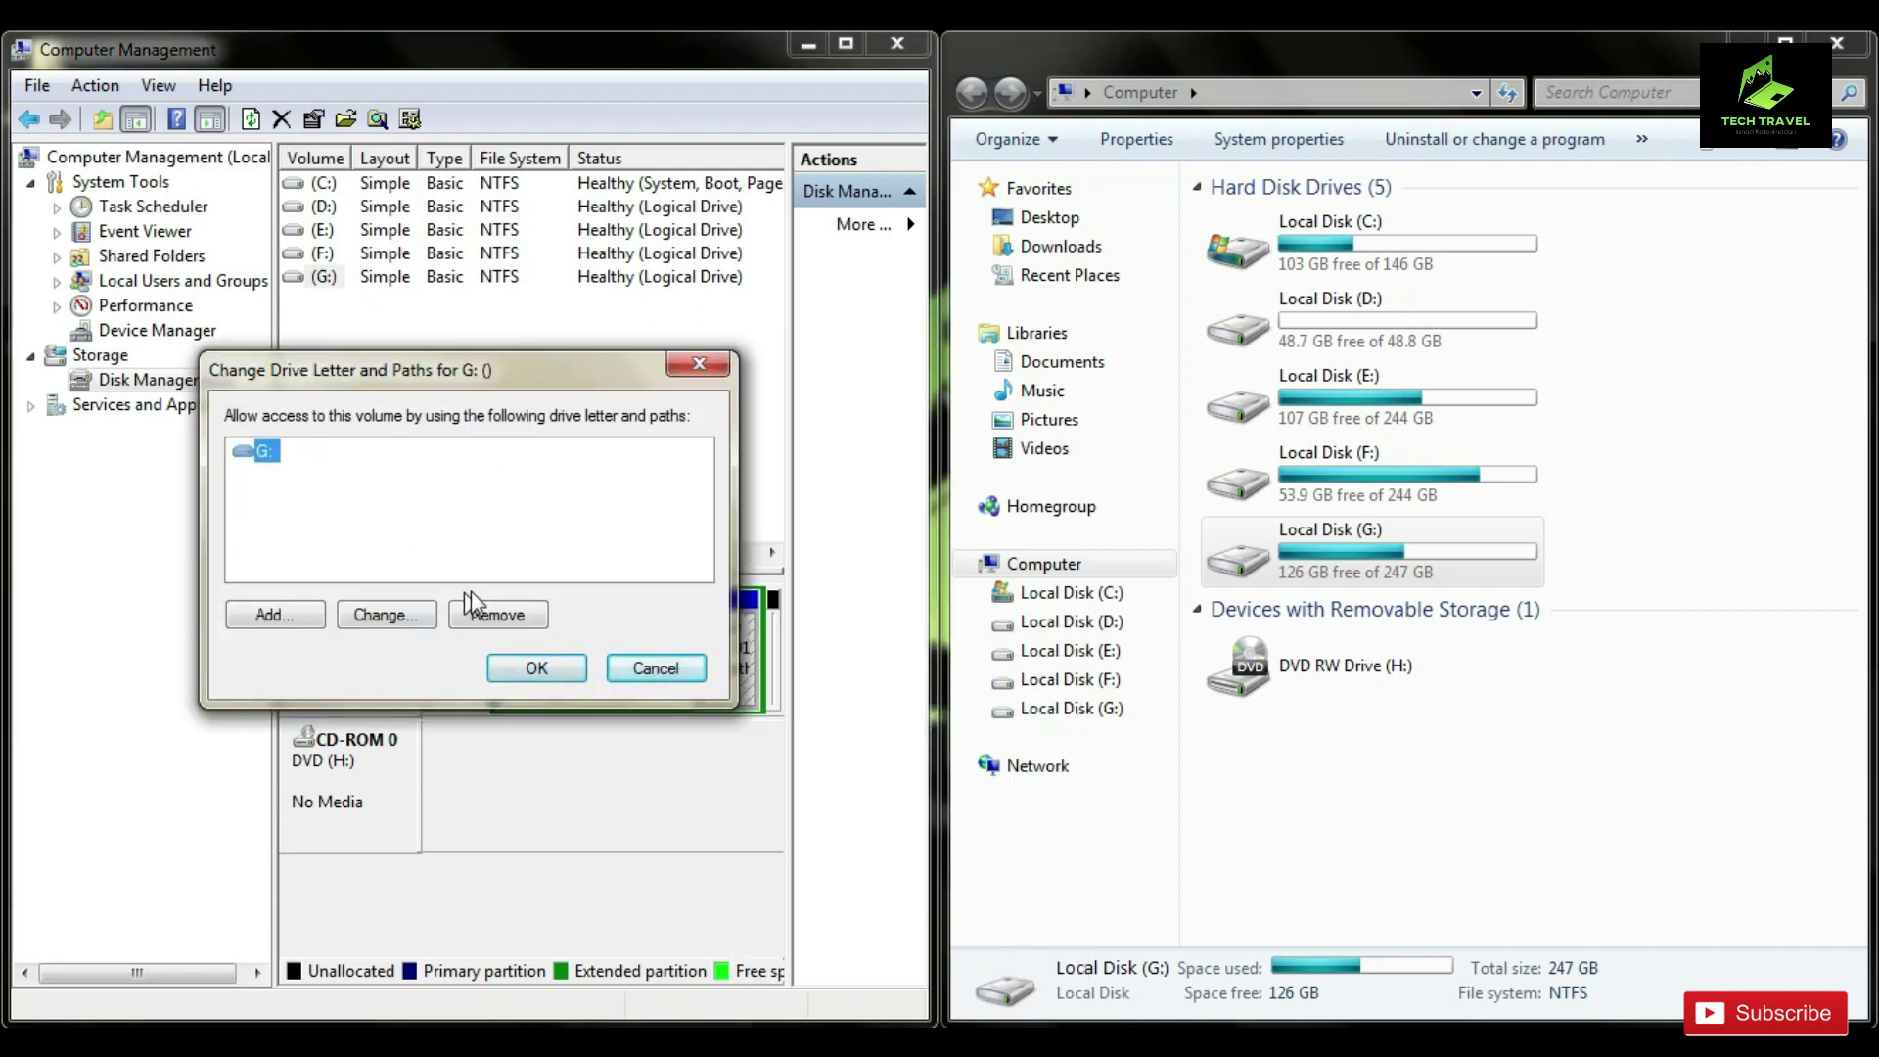
{"action": "left_click", "coordinate": [489, 615]}
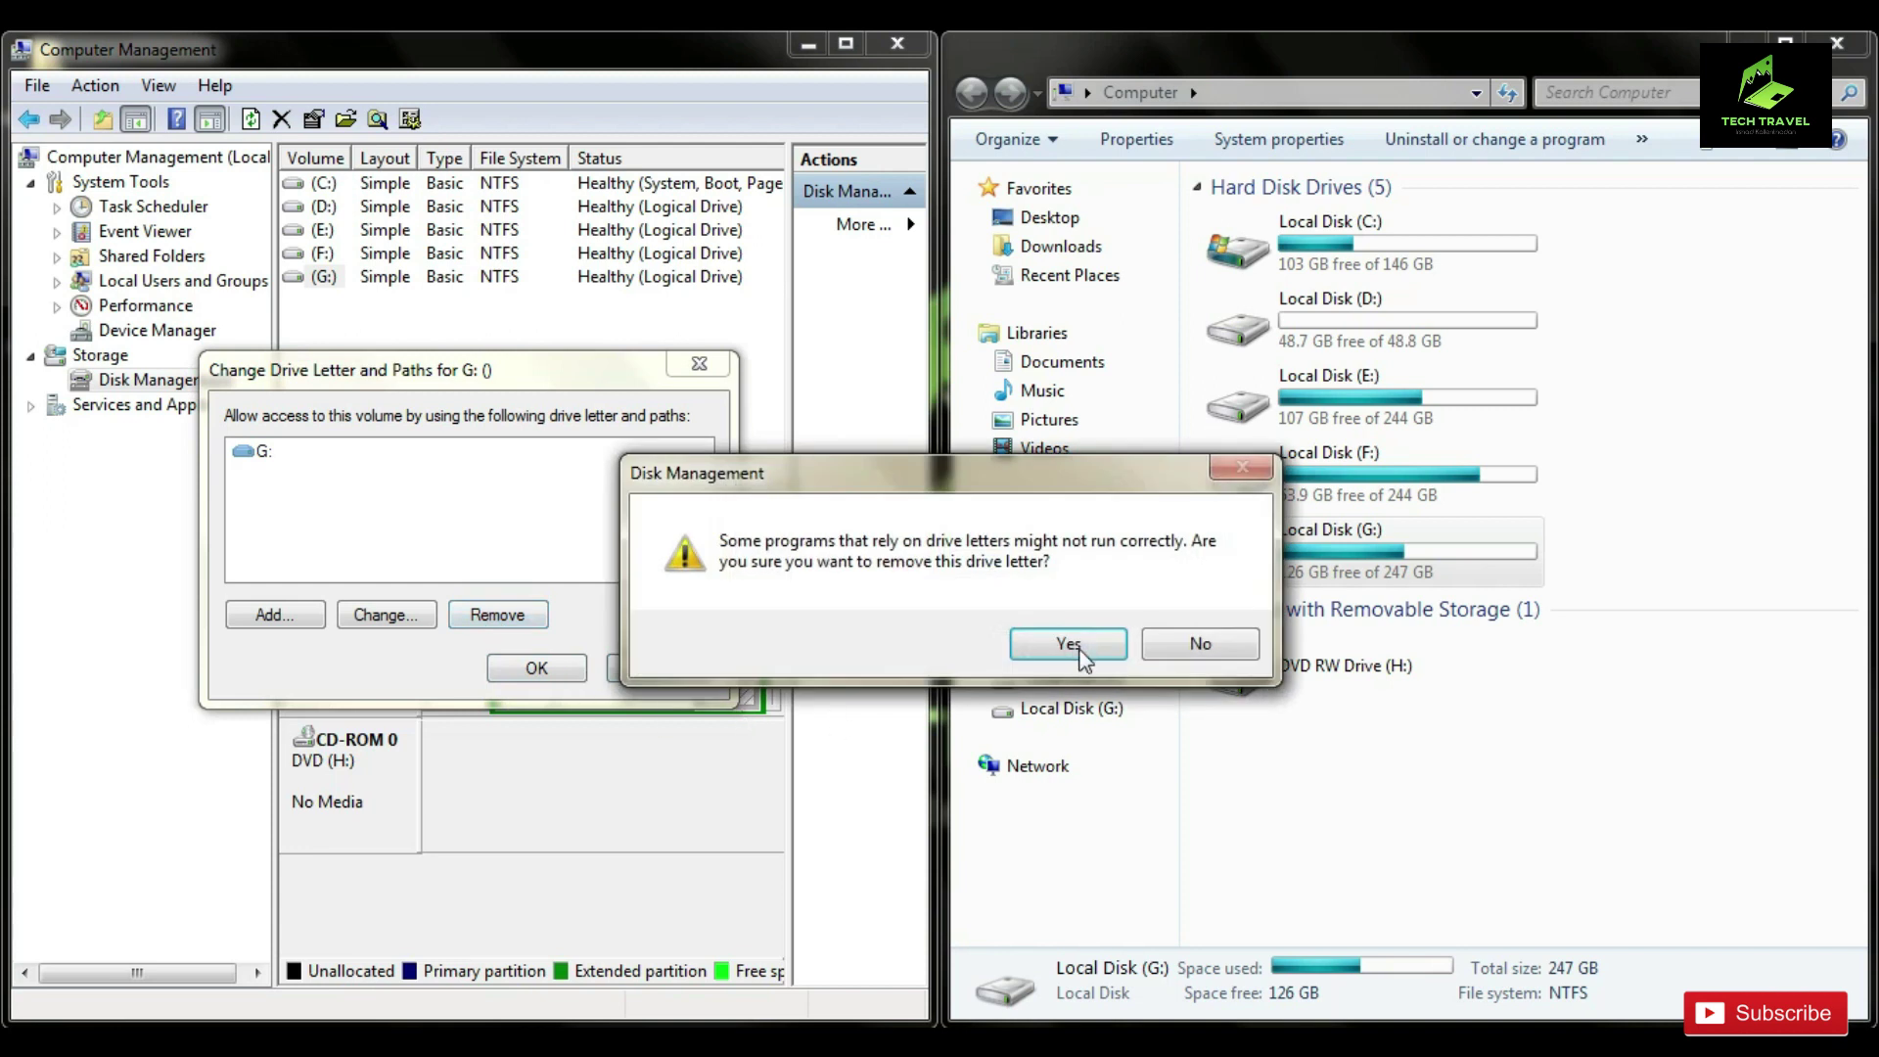
{"action": "left_click", "coordinate": [1069, 644]}
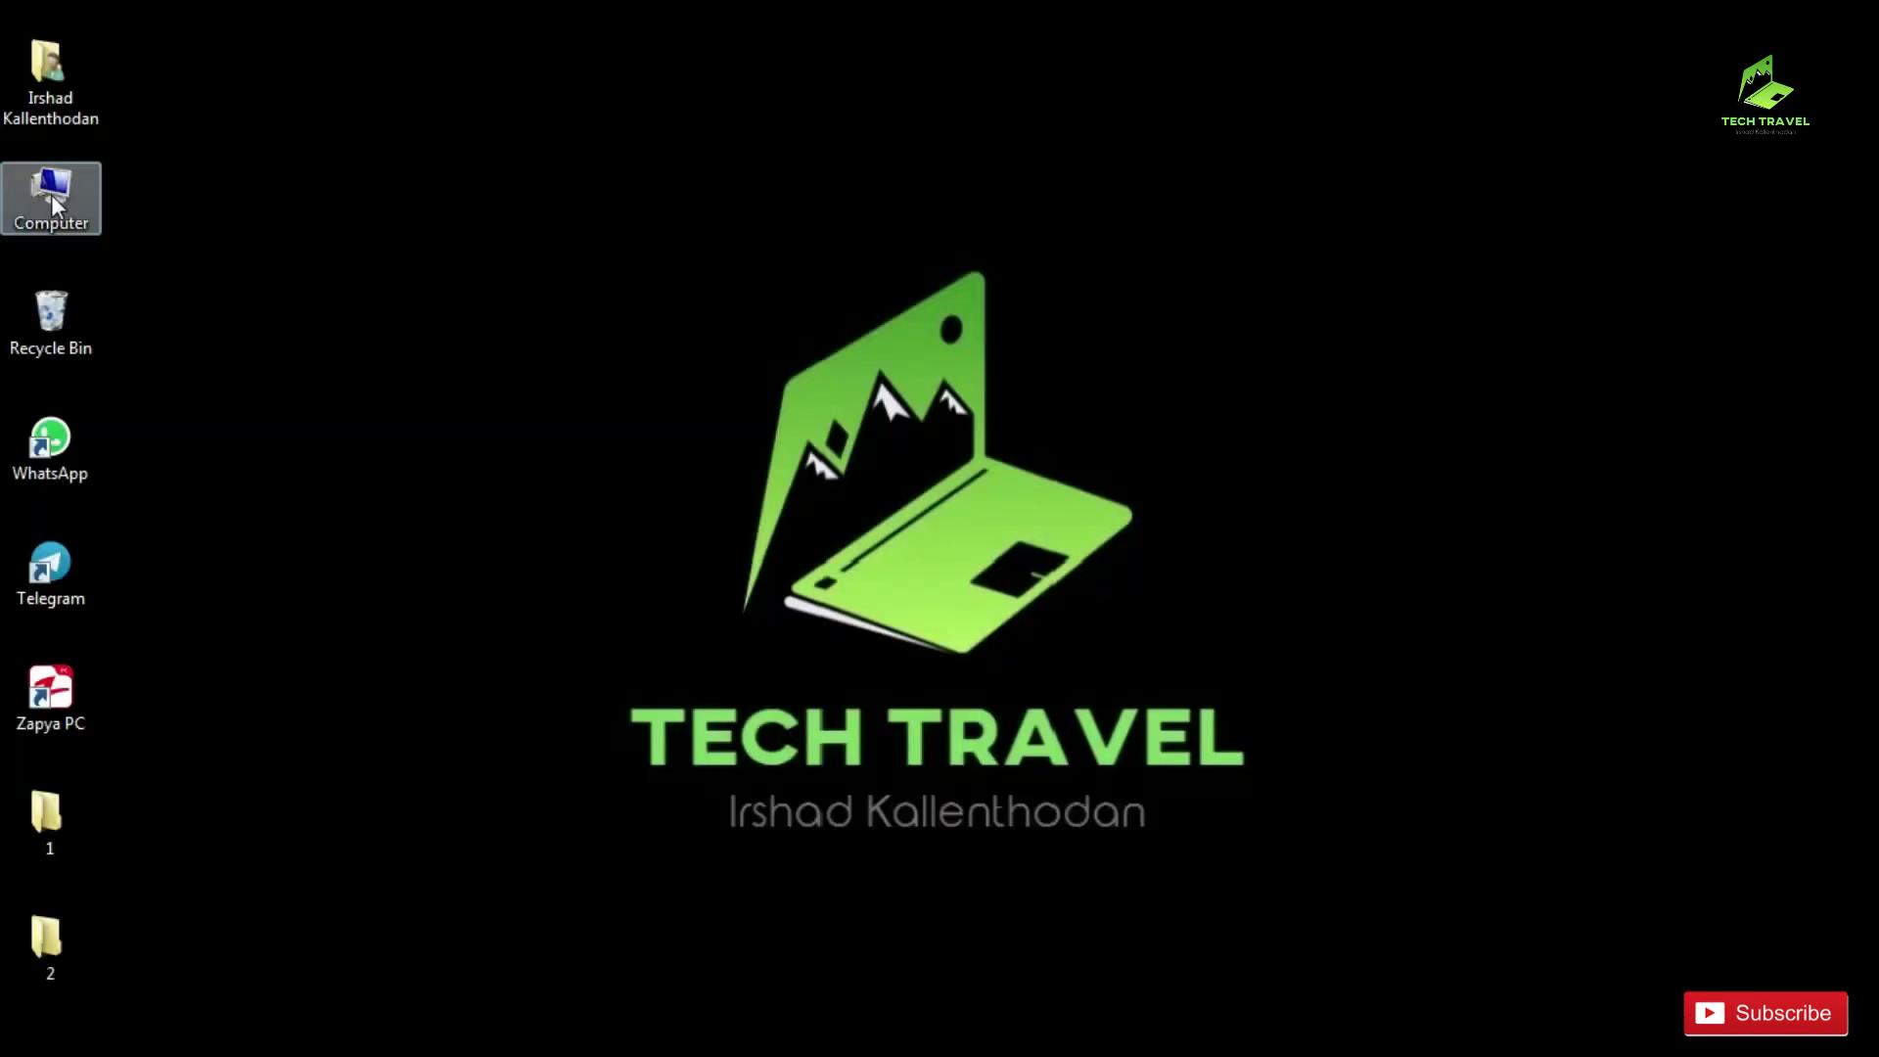
- Open the Computer window, then reopen Computer Management at Disk Management beside it with a widened volume view
{"action": "double_click", "coordinate": [51, 196]}
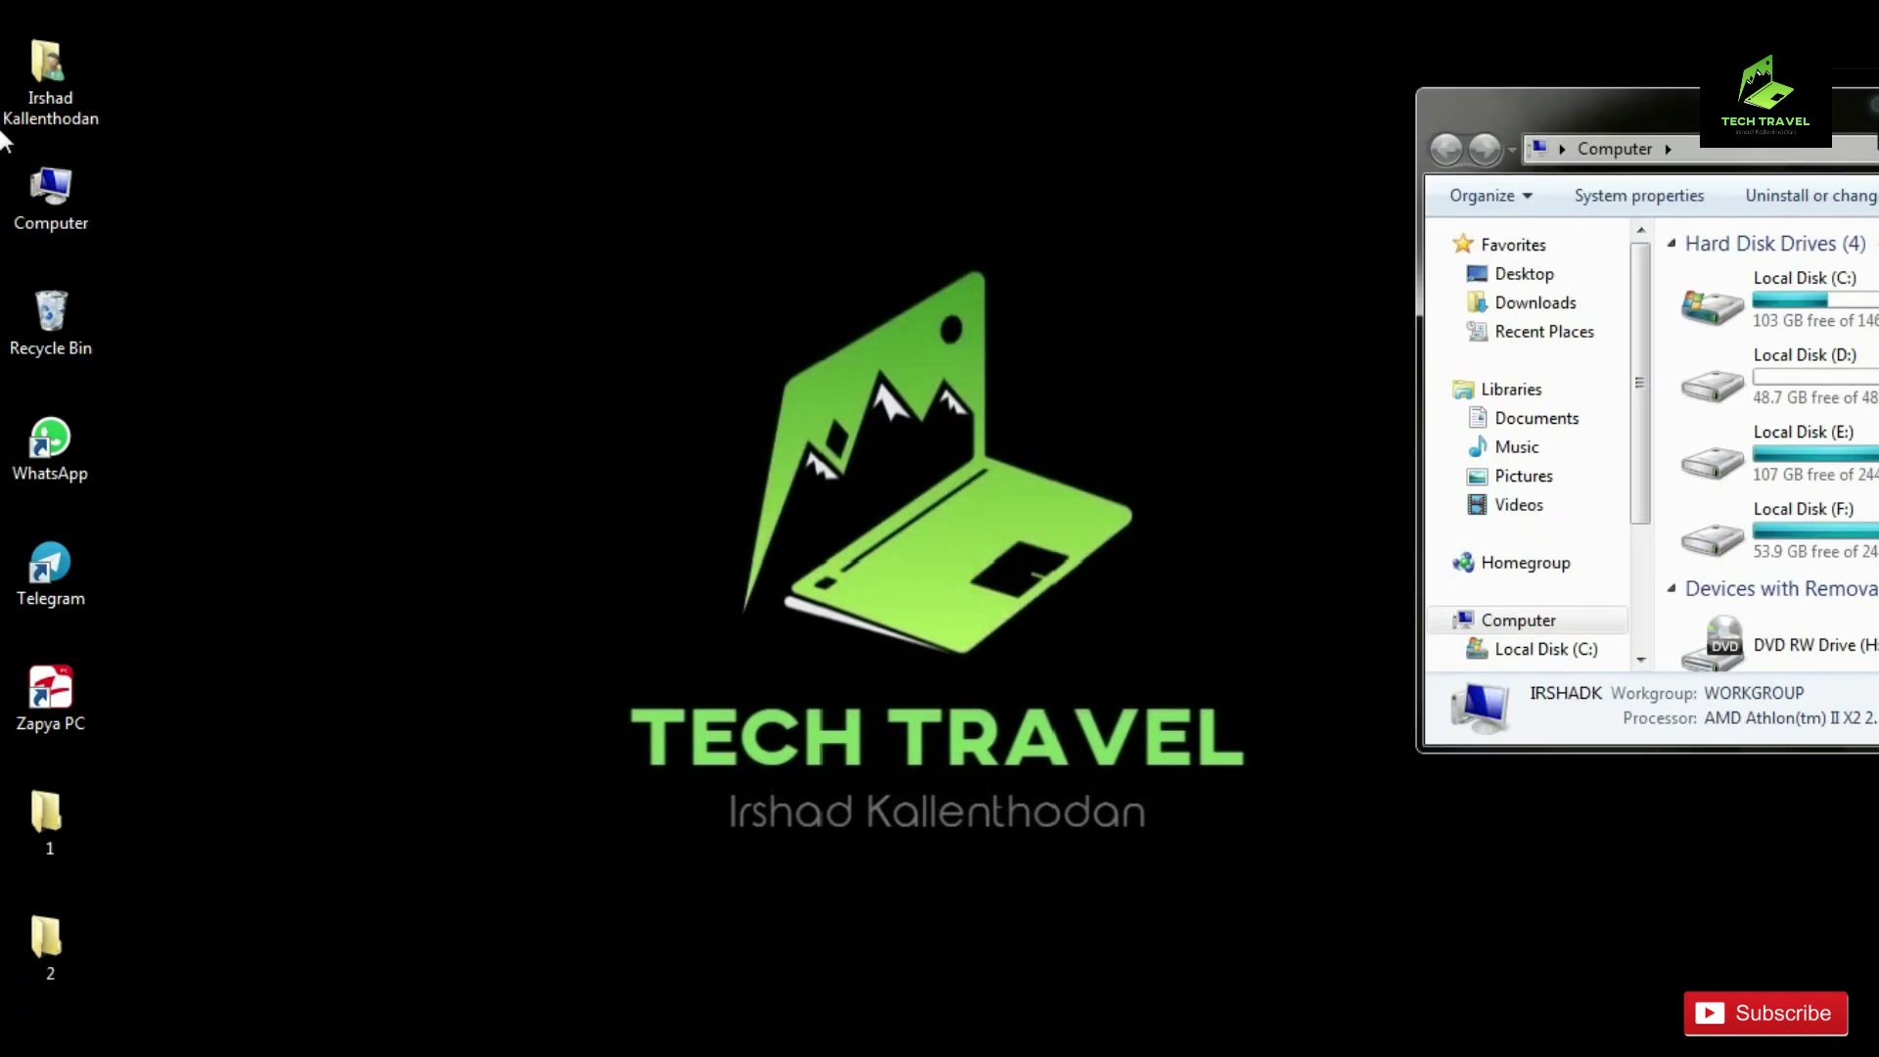
{"action": "right_click", "coordinate": [59, 194]}
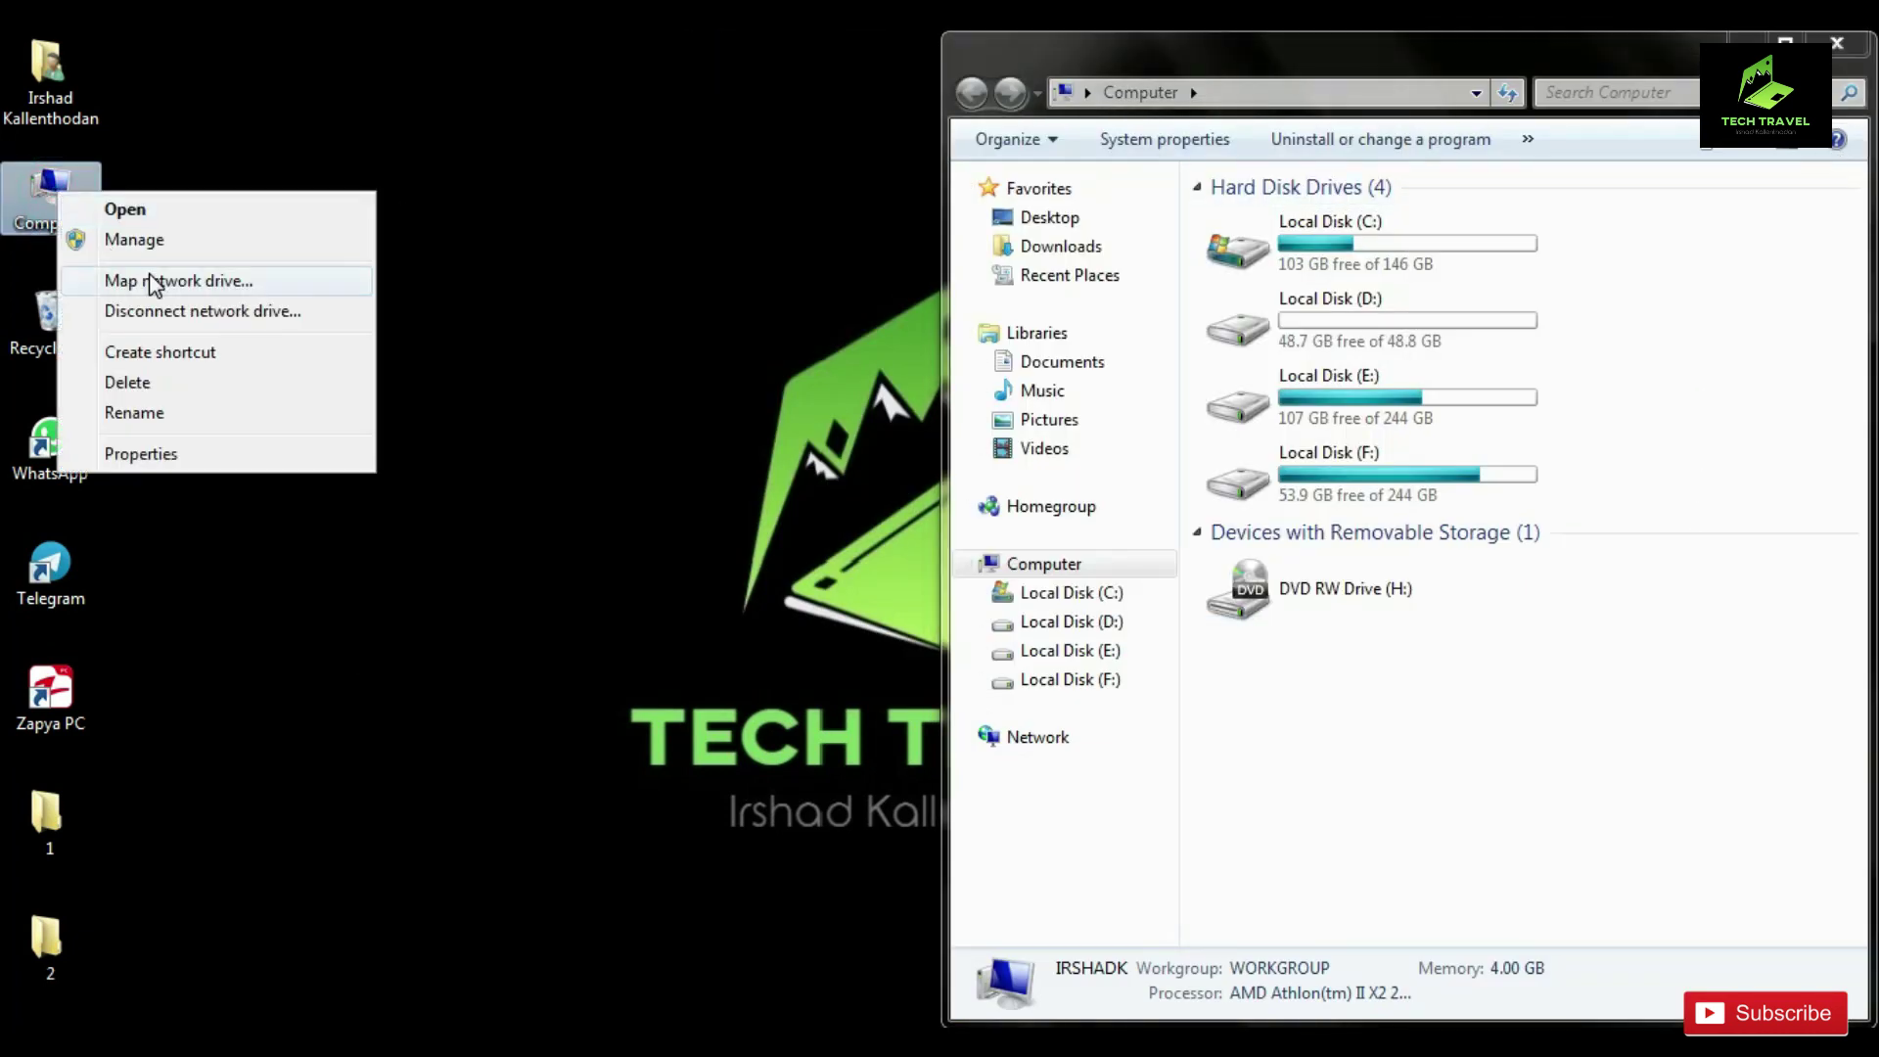
{"action": "left_click", "coordinate": [167, 238]}
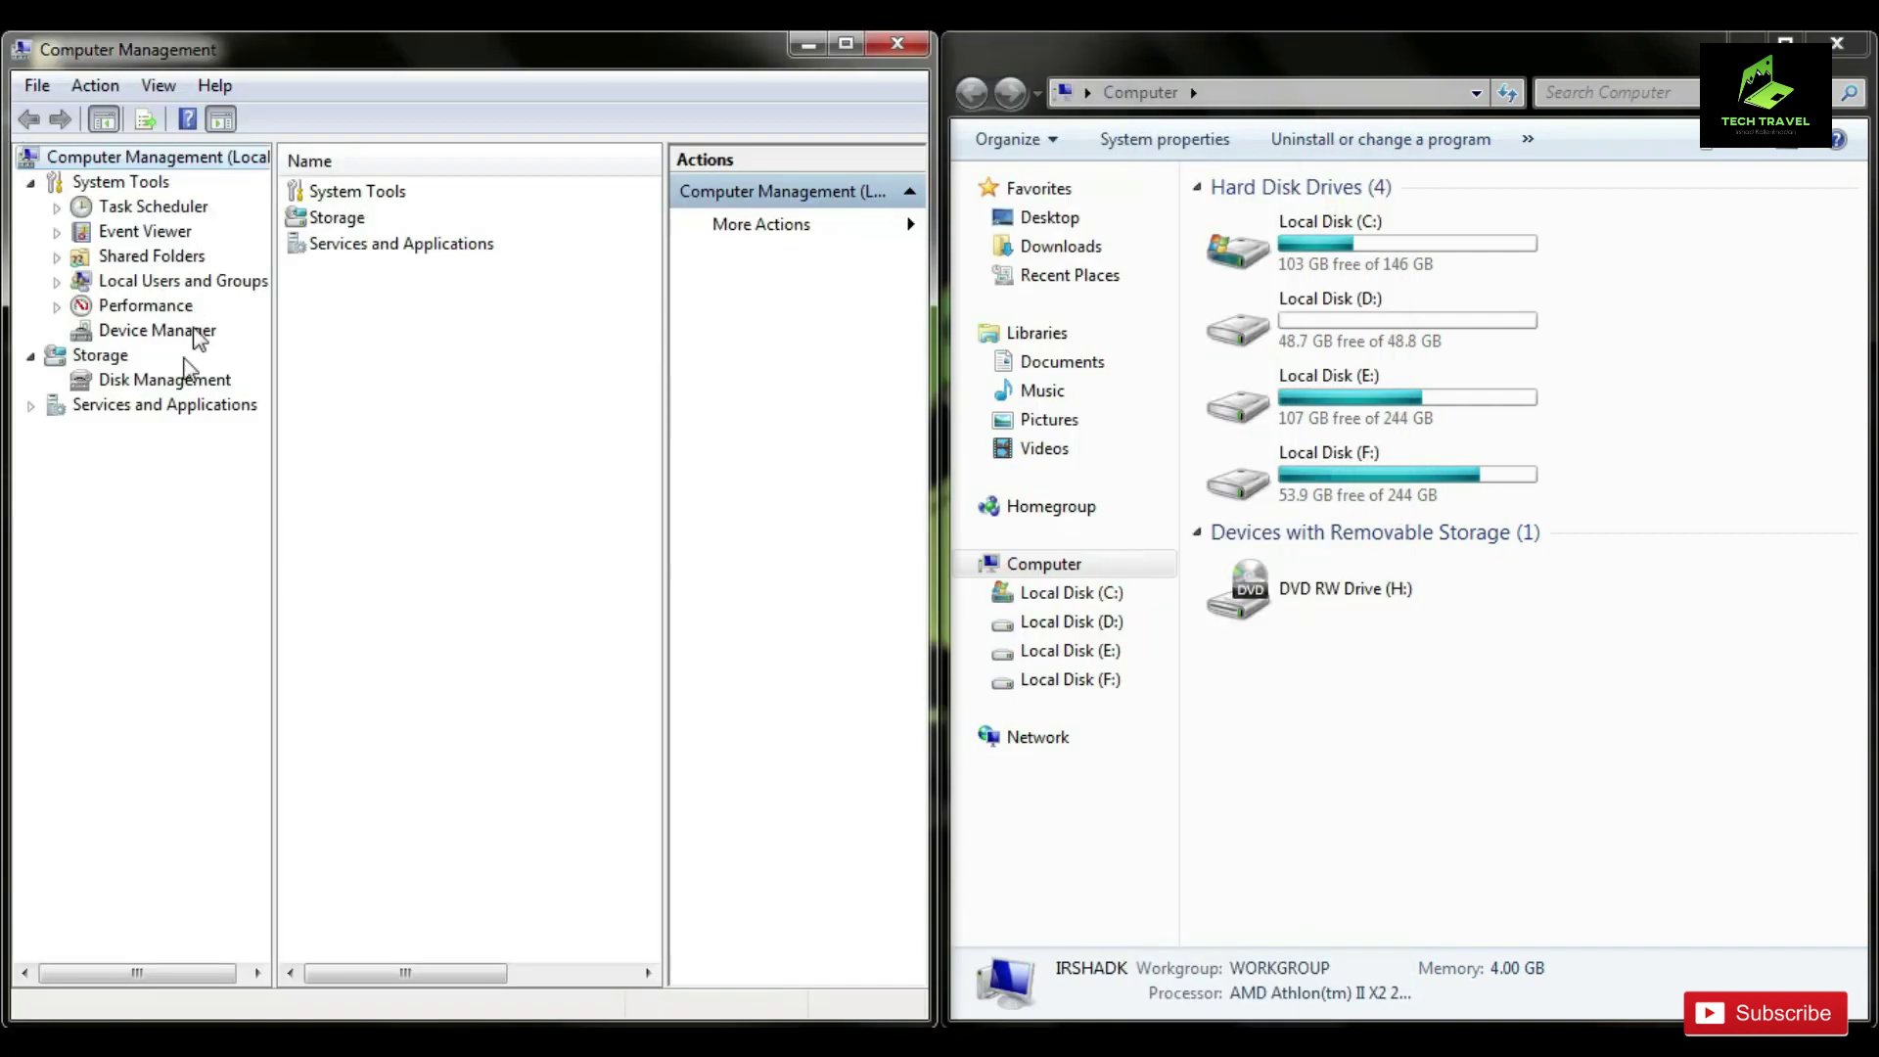
{"action": "left_click", "coordinate": [143, 380]}
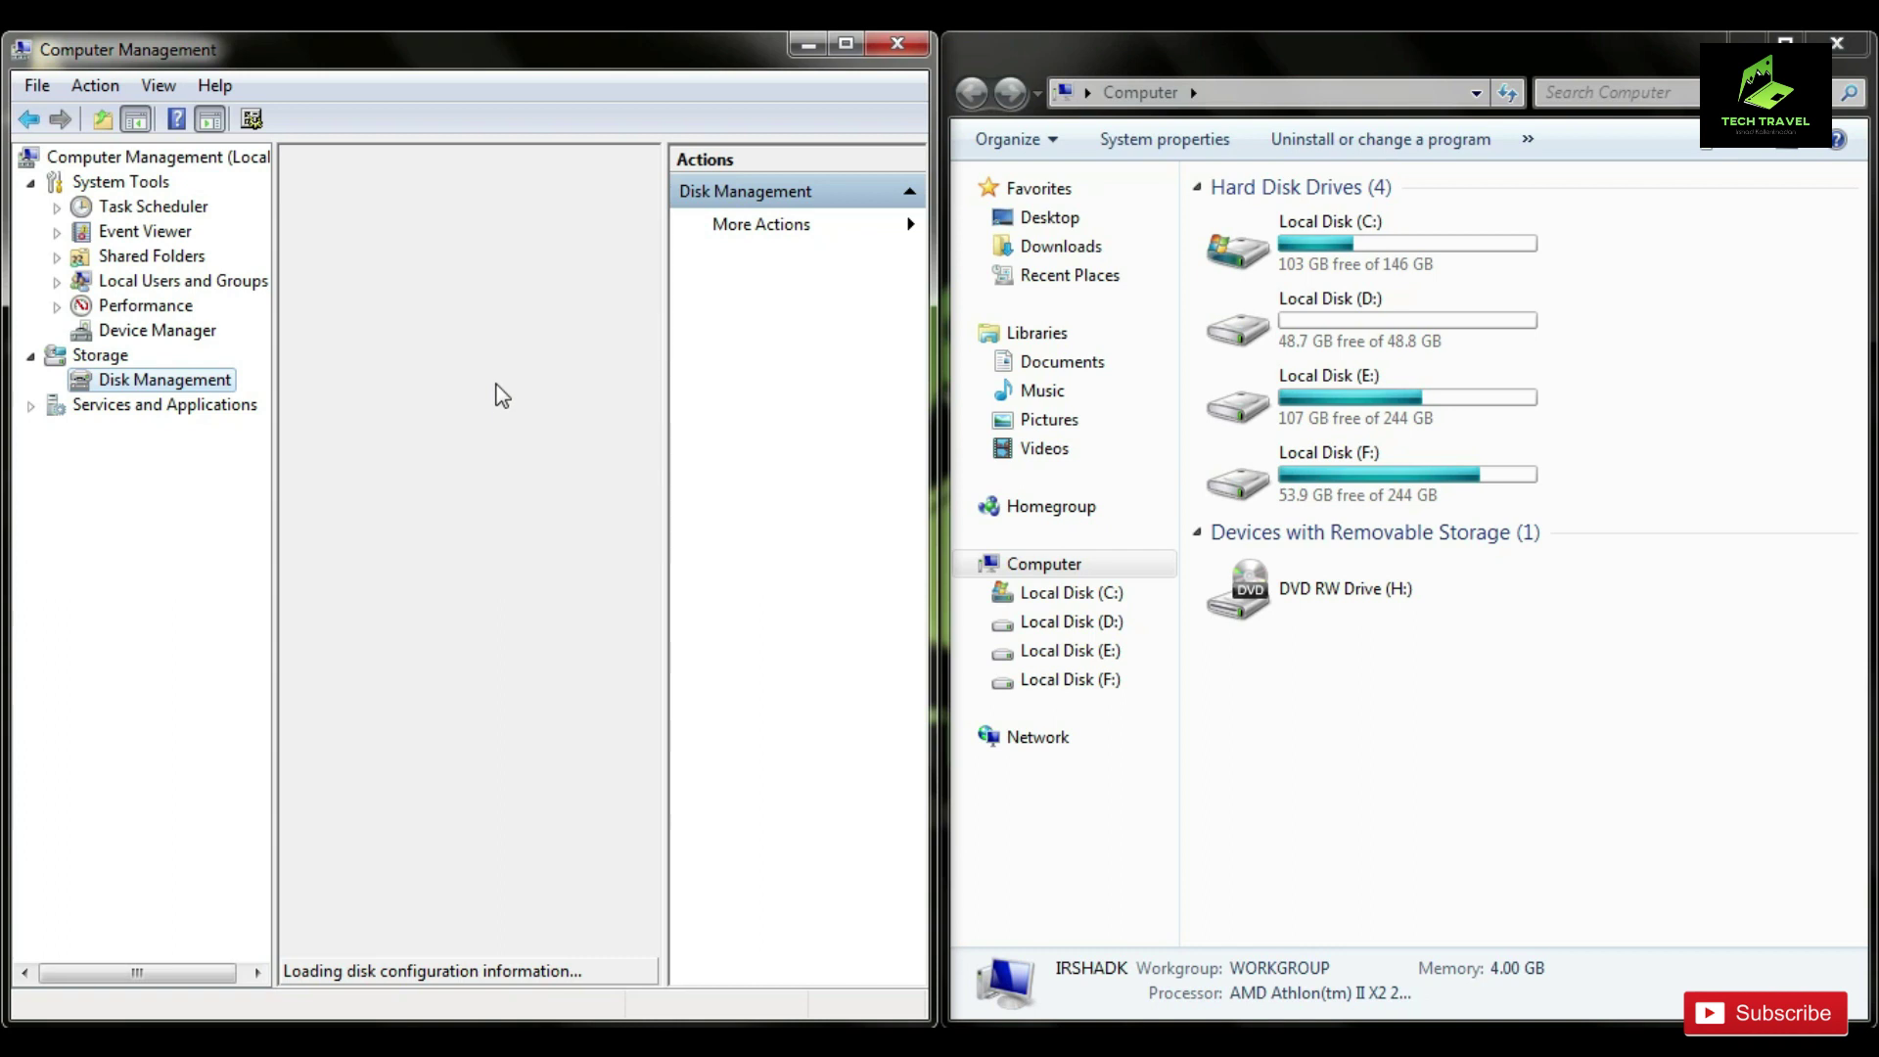
{"action": "left_click_drag", "start_coordinate": [665, 442], "coordinate": [835, 453]}
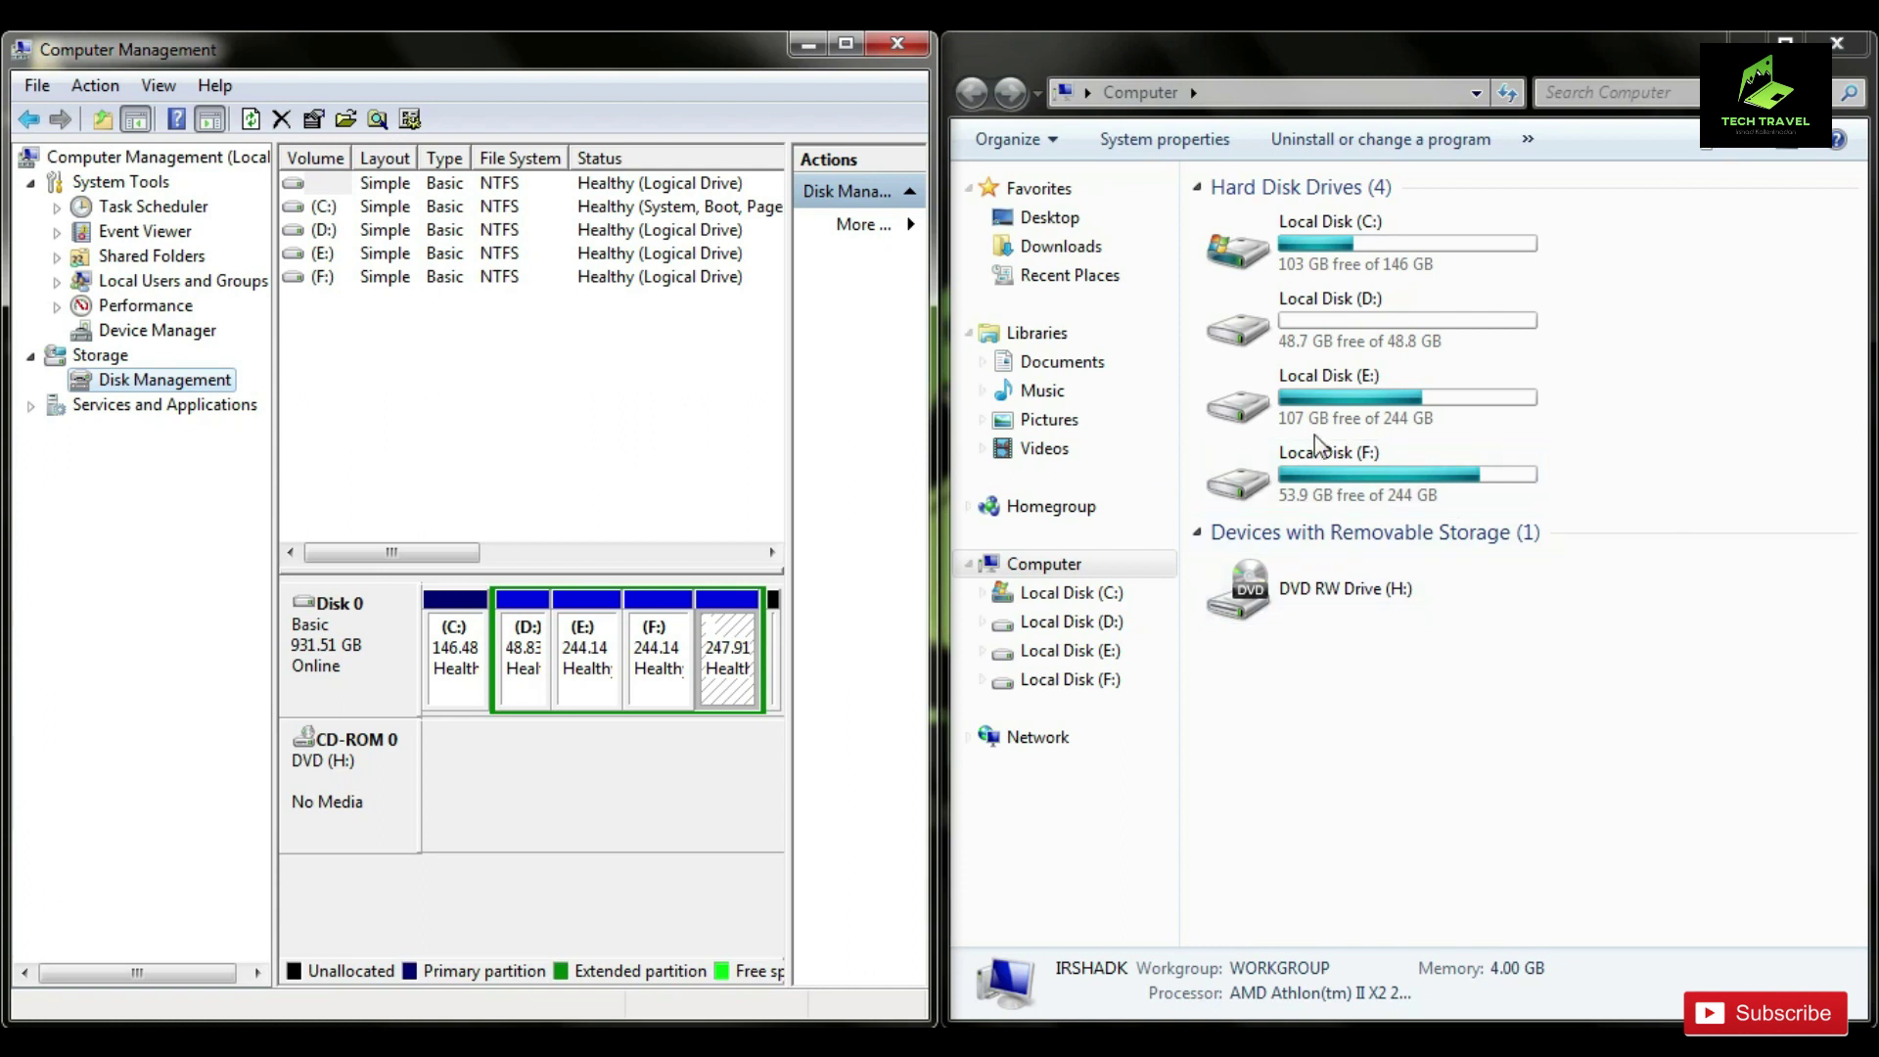
- Assign drive letter G to the 247.91 GB volume on Disk 0 that has no letter
{"action": "right_click", "coordinate": [729, 634]}
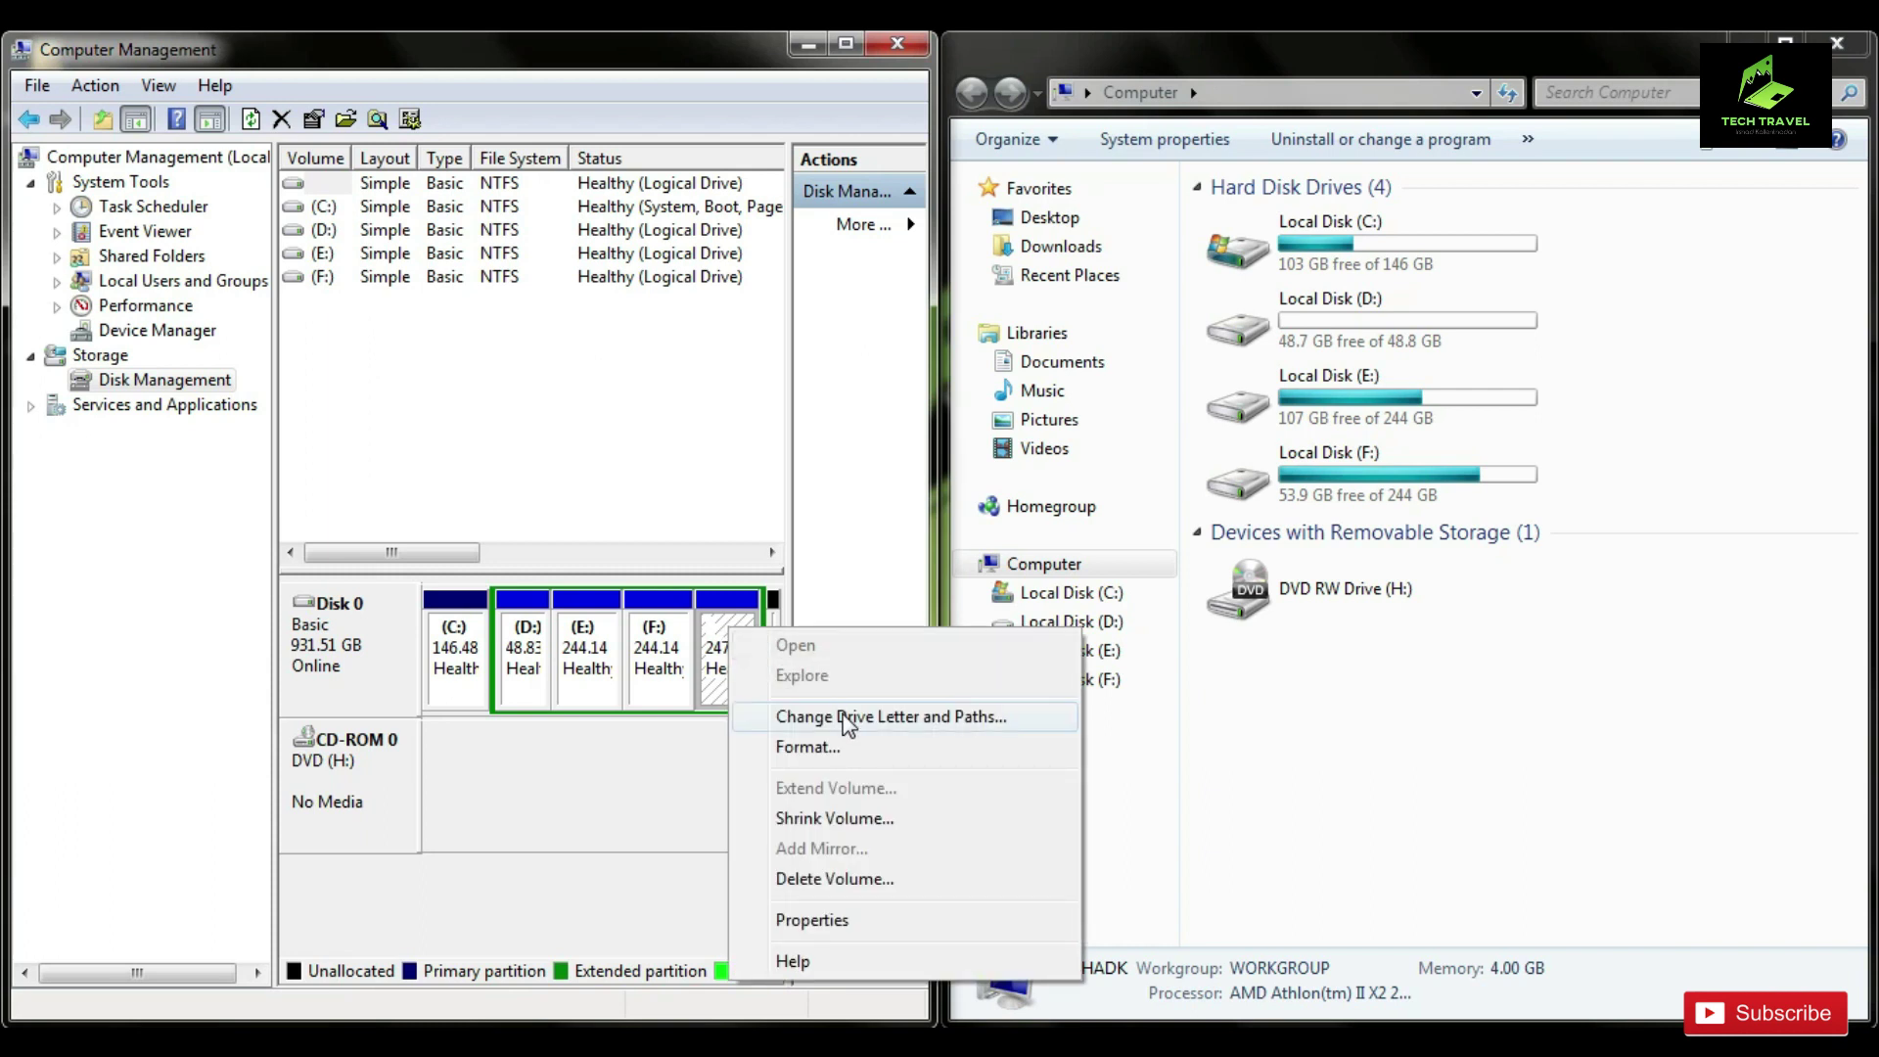
{"action": "left_click", "coordinate": [988, 719]}
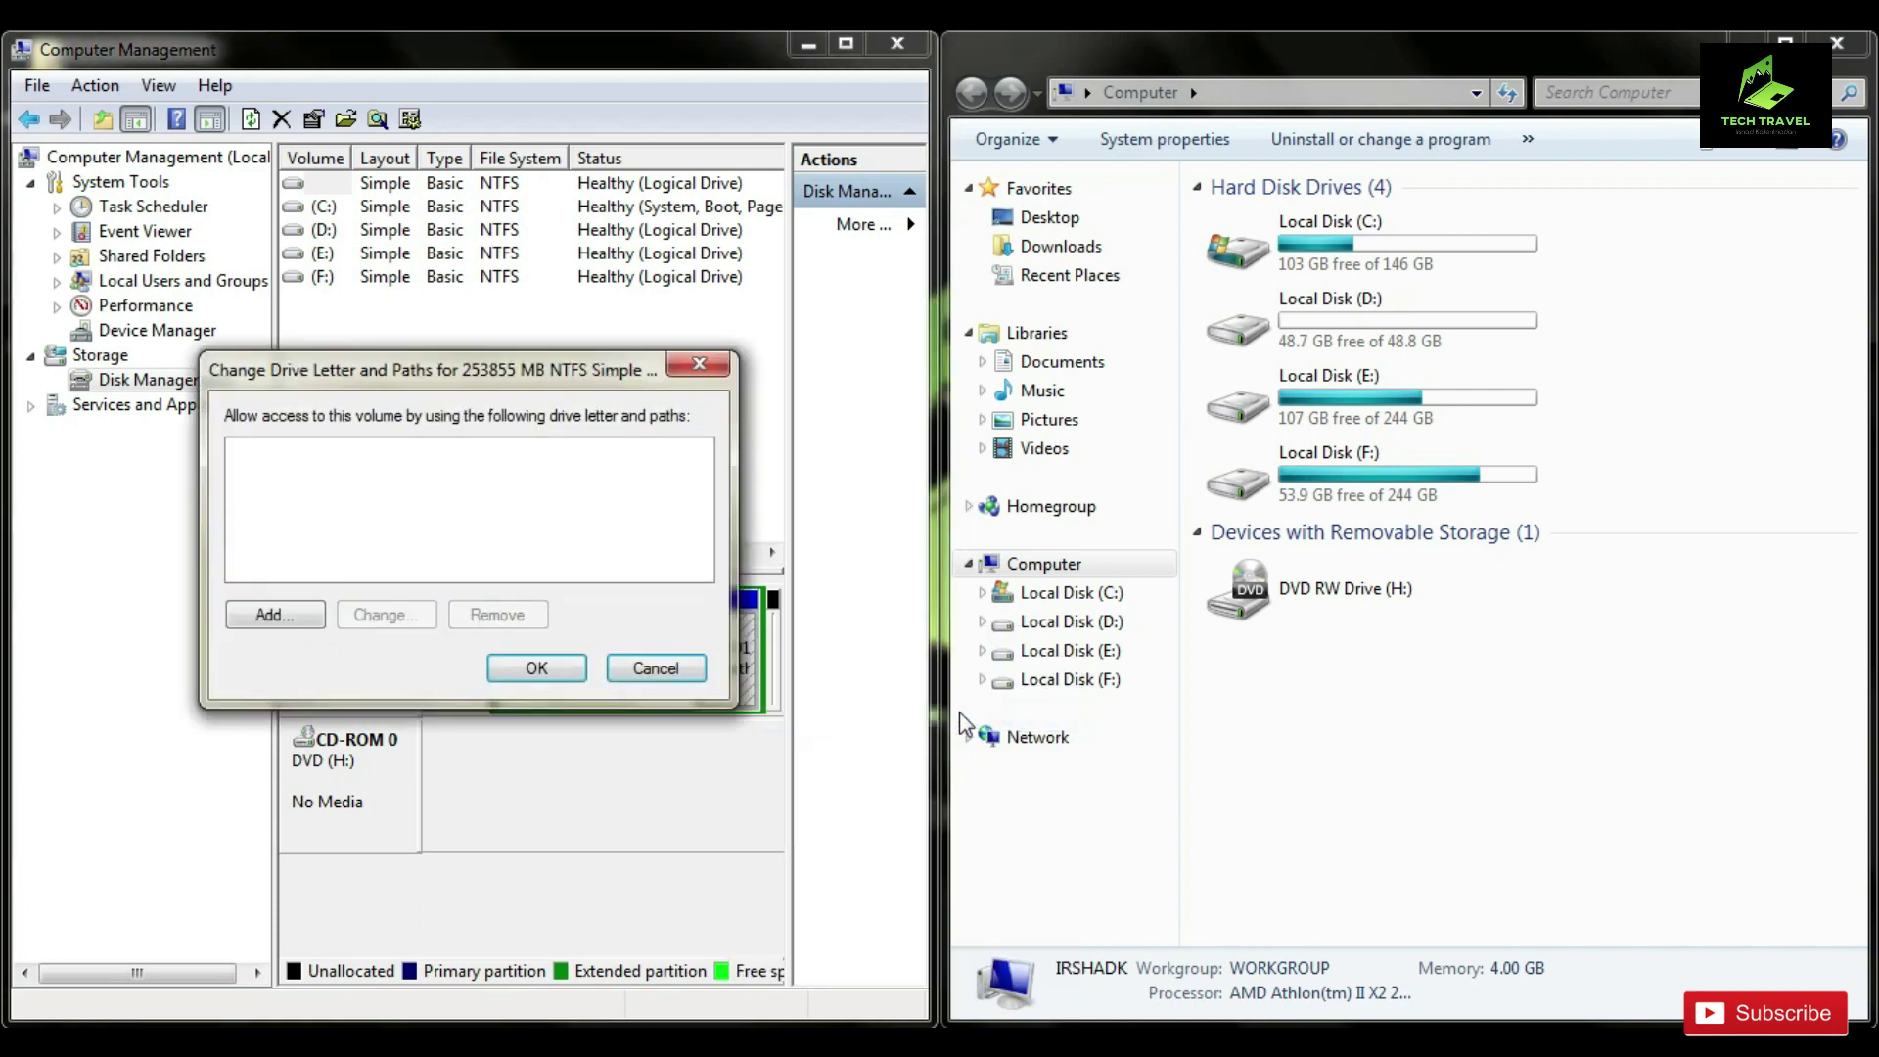
{"action": "left_click", "coordinate": [281, 623]}
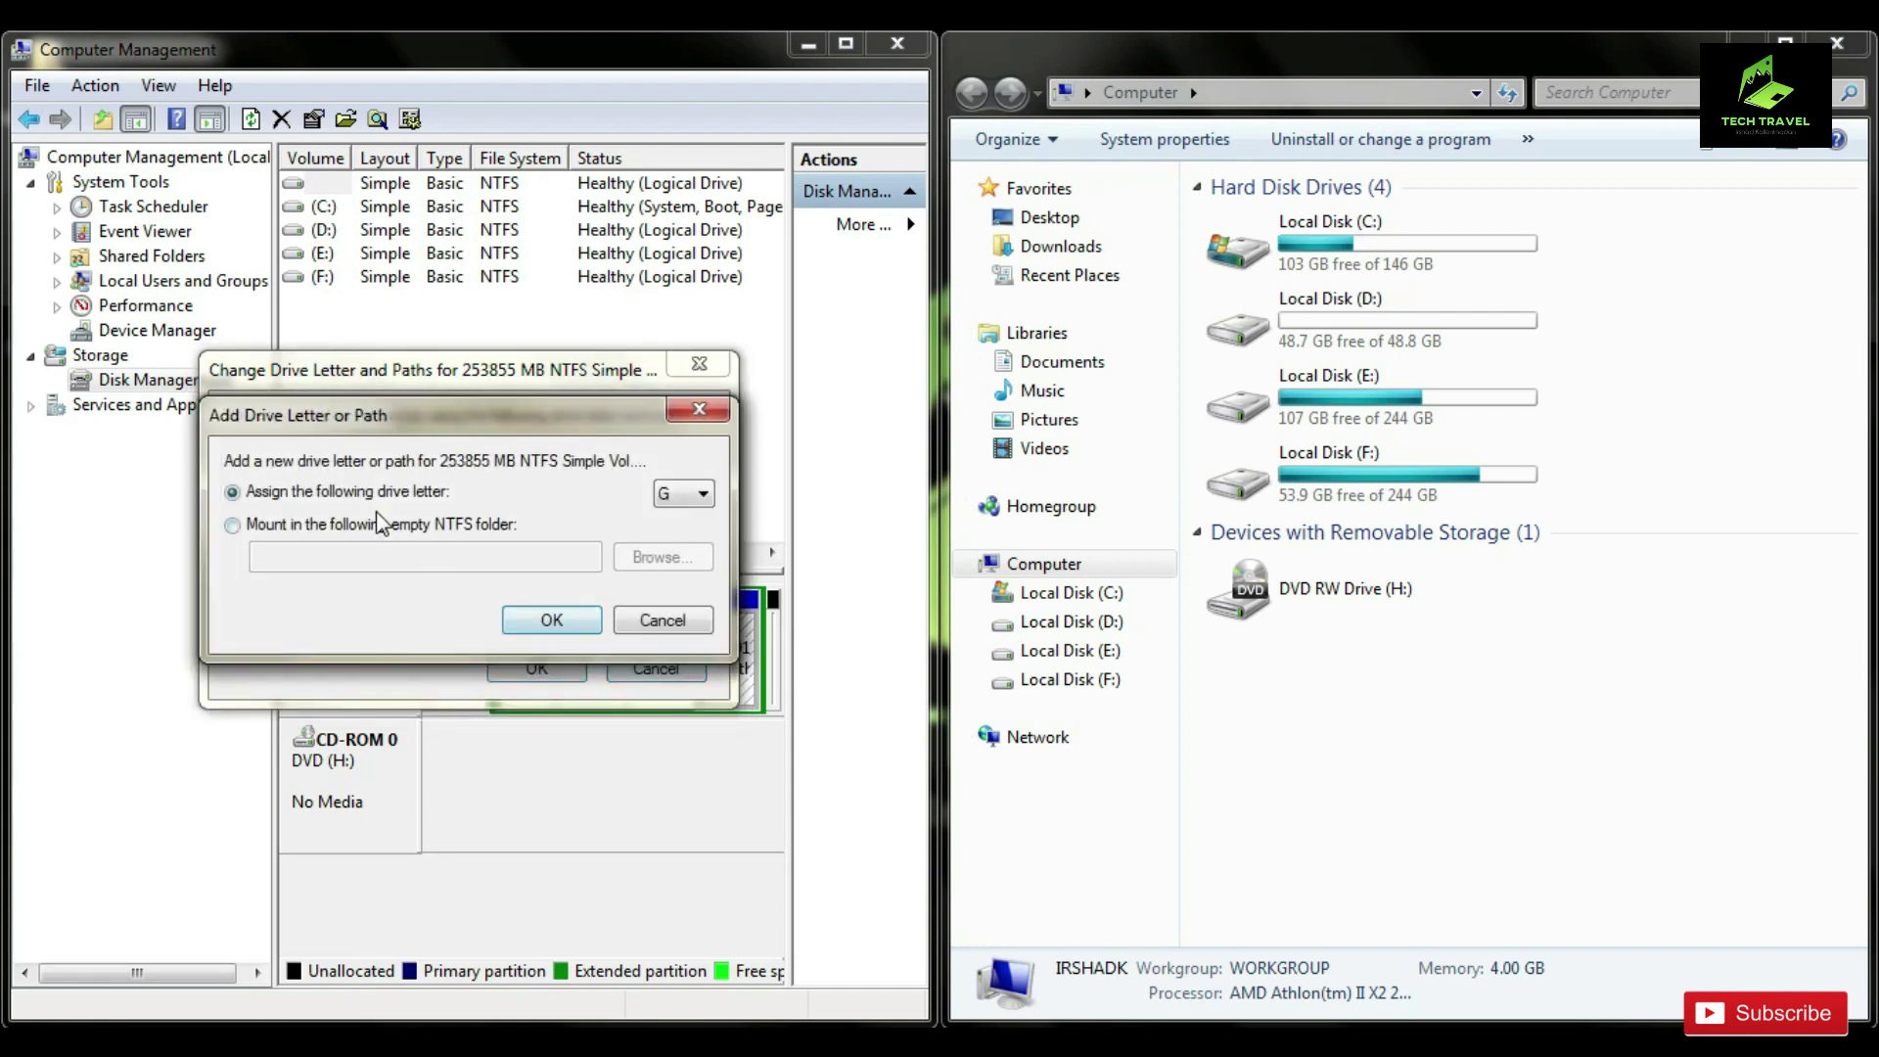
{"action": "left_click", "coordinate": [551, 621]}
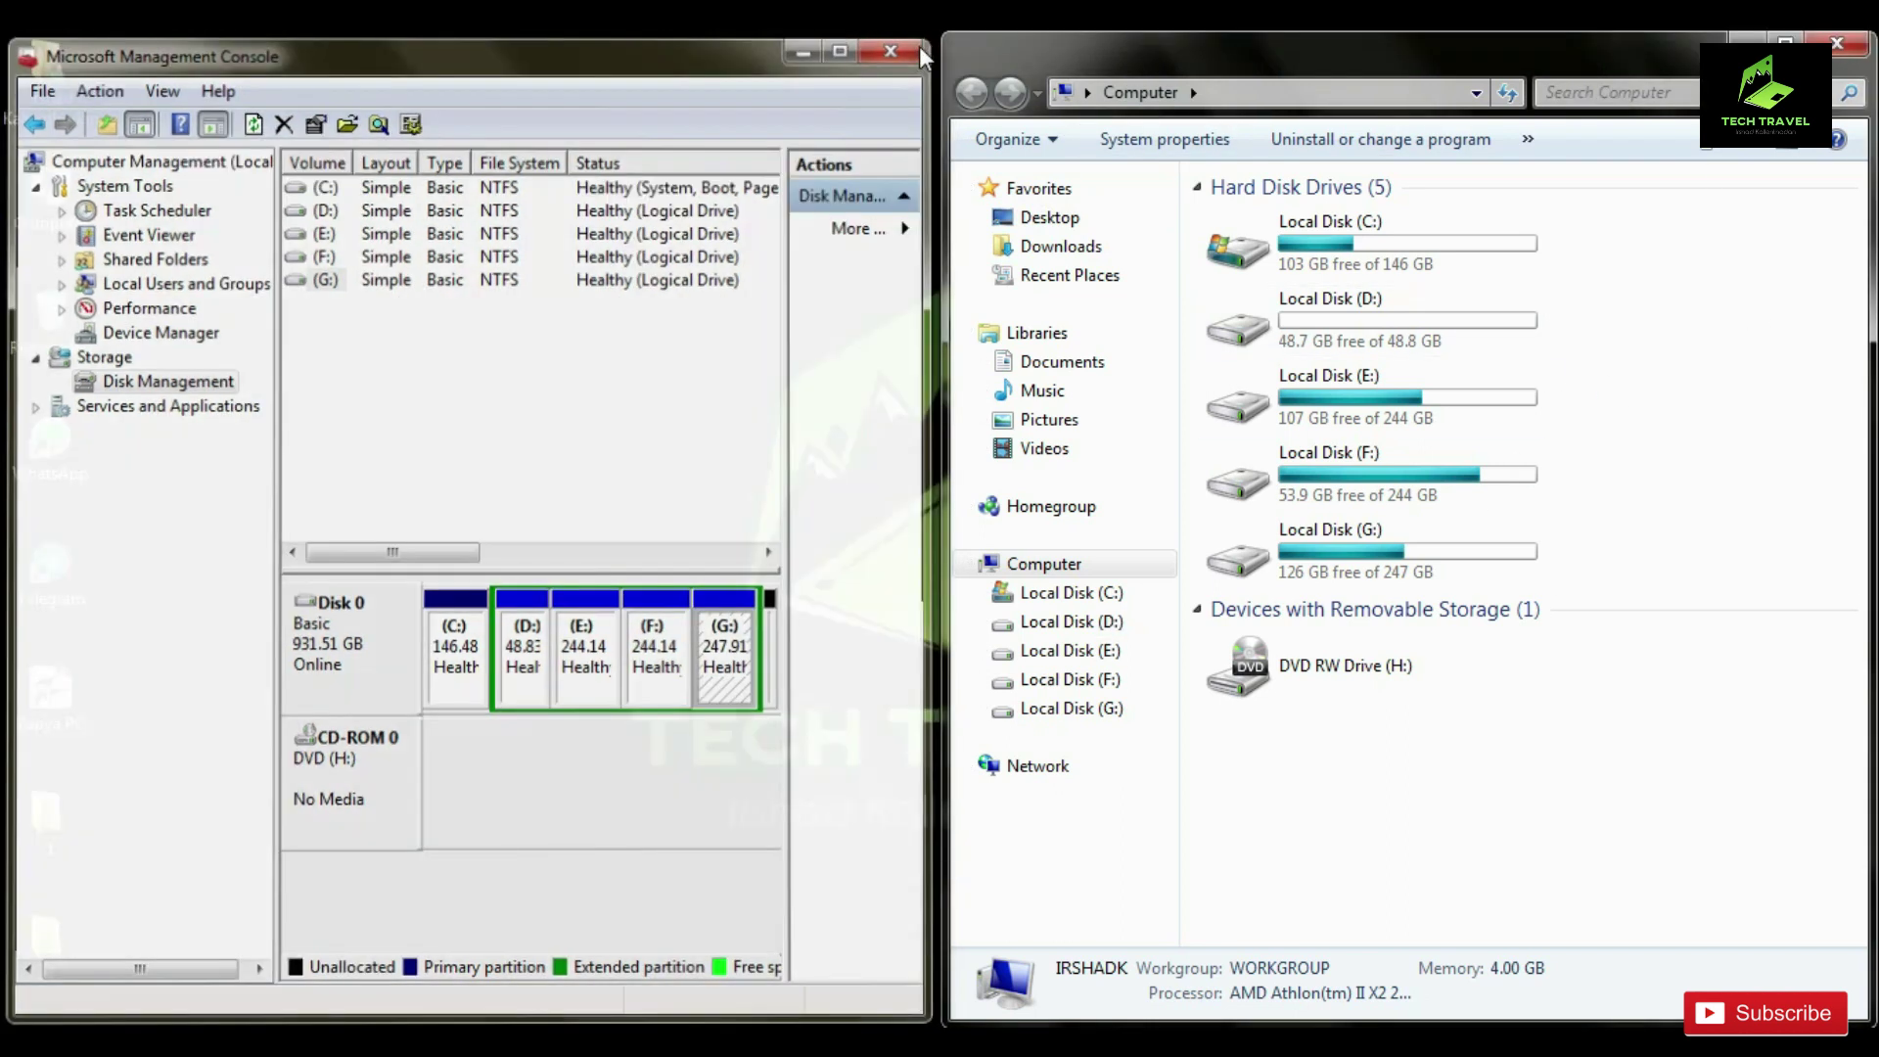
- Close the Computer Management and Computer windows and refresh the desktop
{"action": "left_click", "coordinate": [910, 44]}
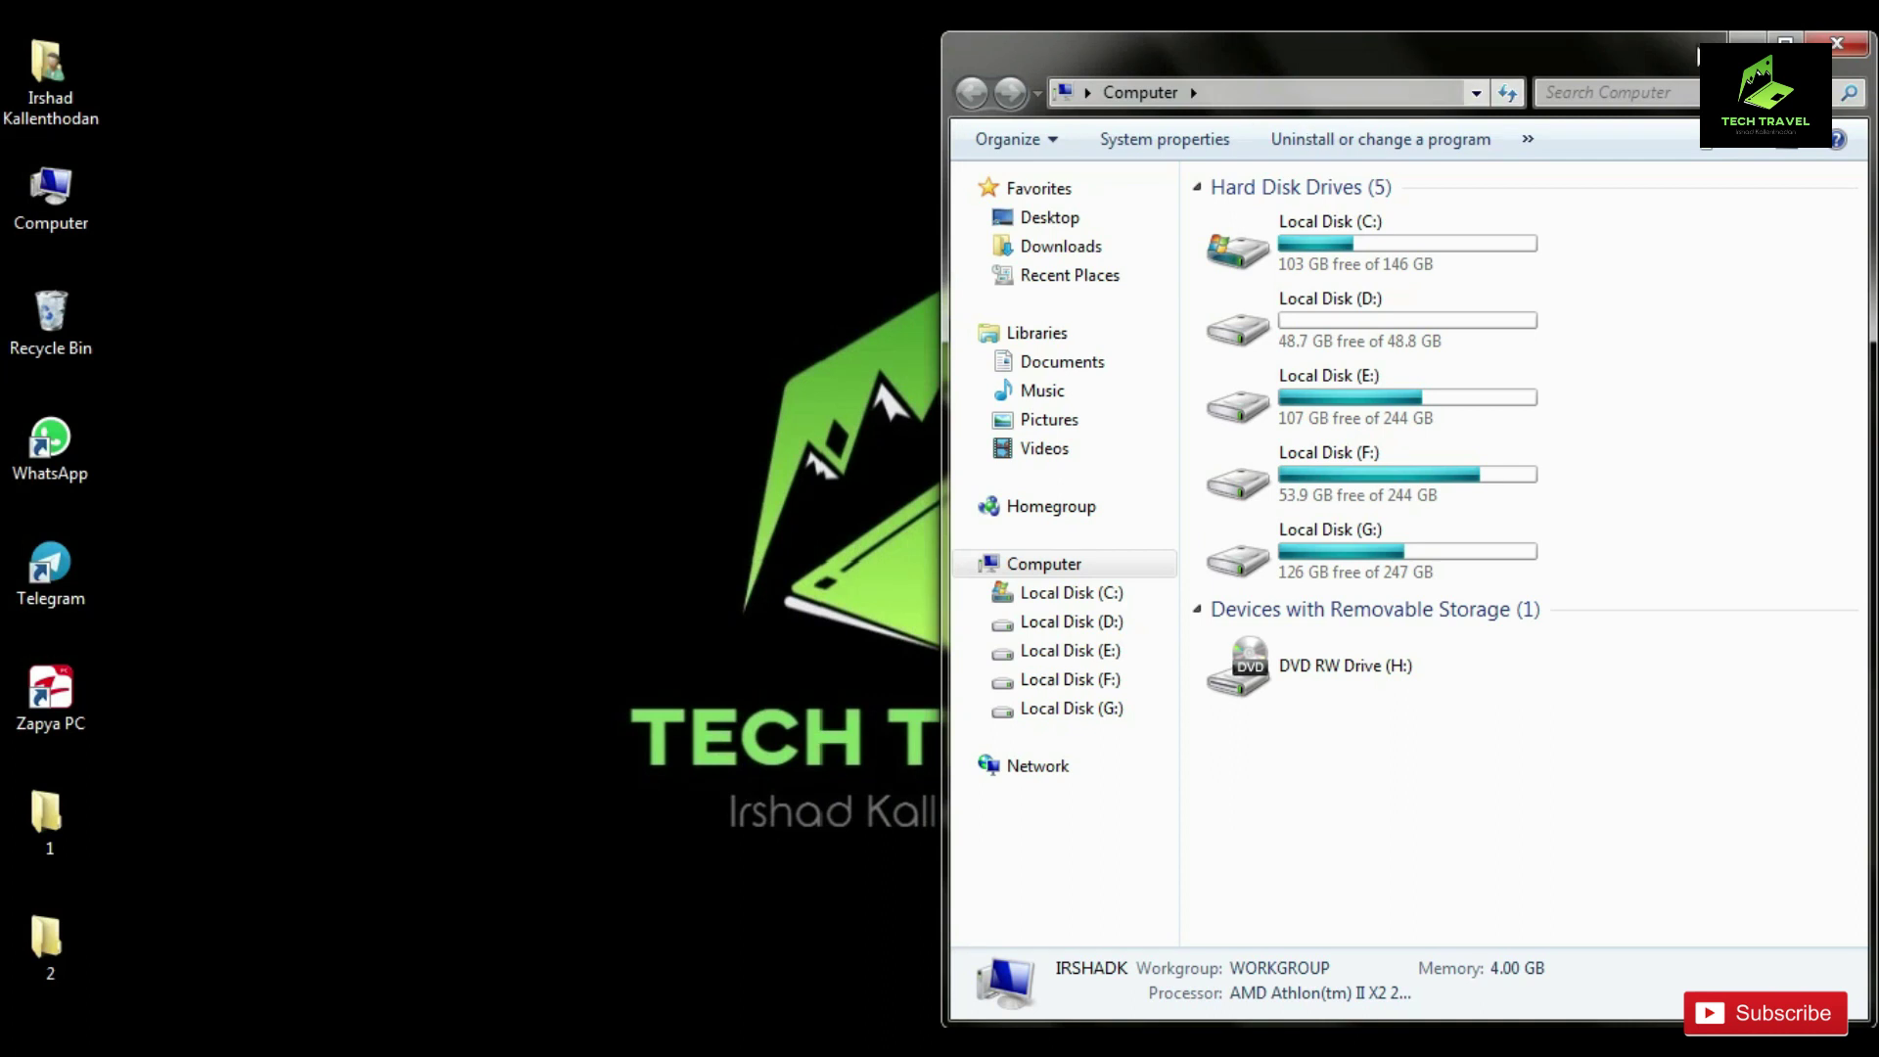
{"action": "left_click", "coordinate": [1836, 43]}
{"action": "right_click", "coordinate": [1155, 282]}
{"action": "left_click", "coordinate": [1220, 349]}
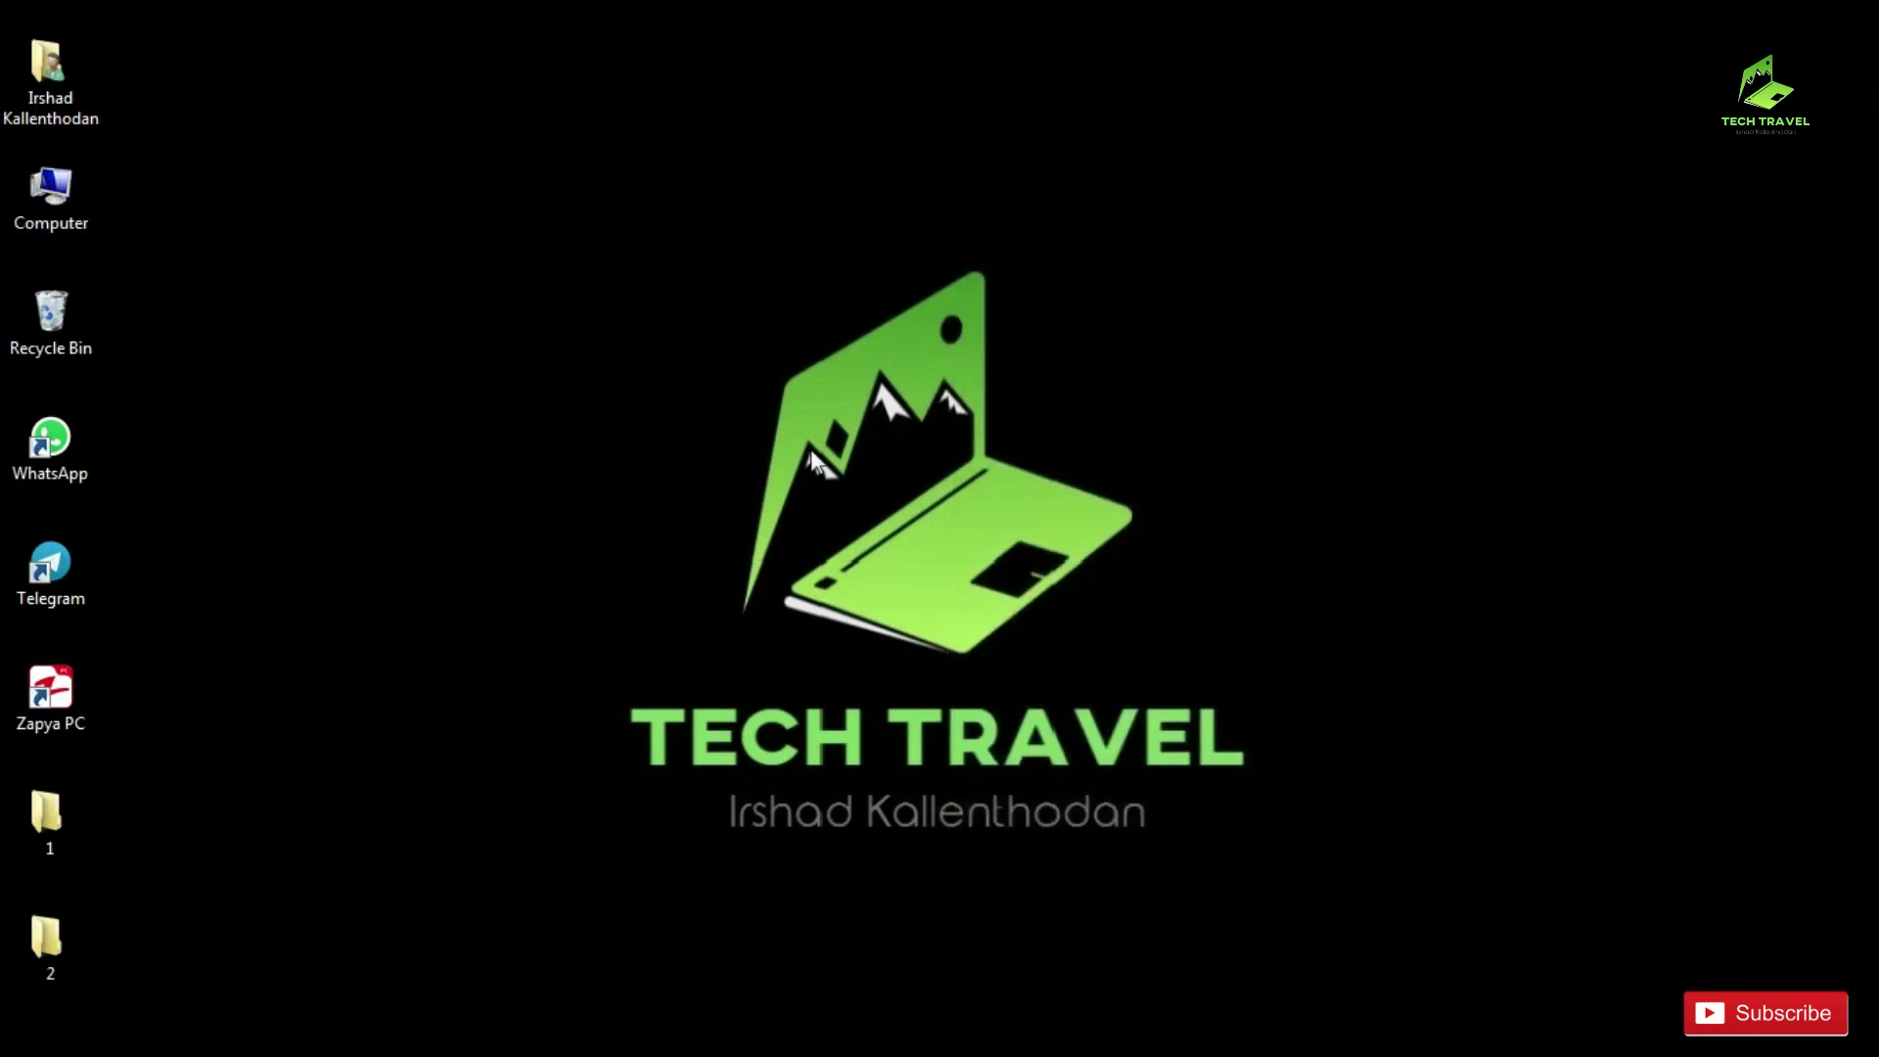